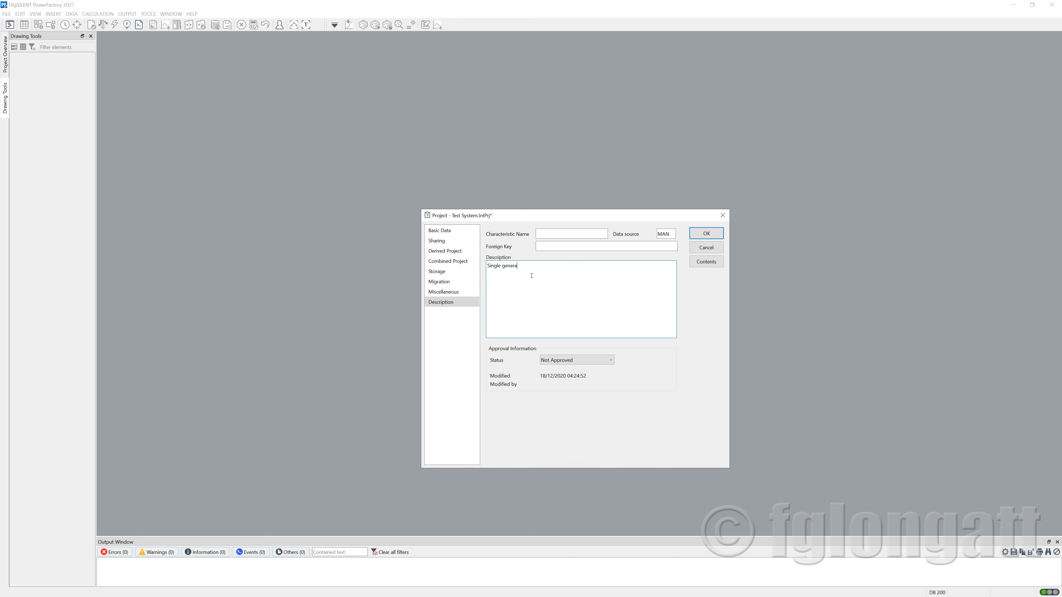
Finish the project description as a single generator connected to an infinite busbar and confirm the Test System project
{"action": "type", "text": "co"}
{"action": "type", "text": "nntect to infitive bus"}
{"action": "key", "text": "BackSpace"}
{"action": "type", "text": "bar"}
{"action": "left_click", "coordinate": [455, 236]}
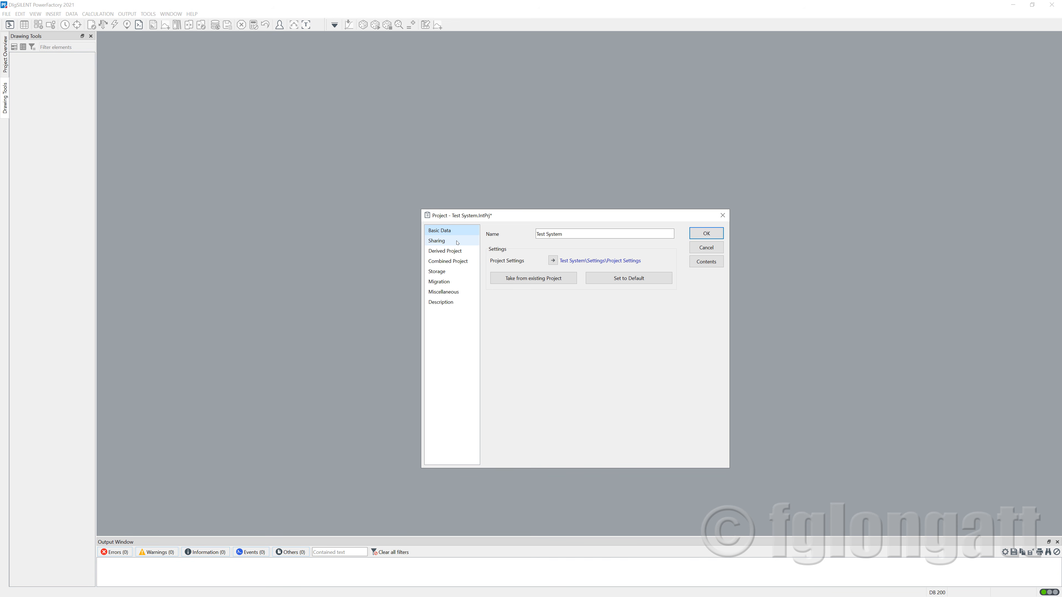
{"action": "left_click", "coordinate": [706, 233]}
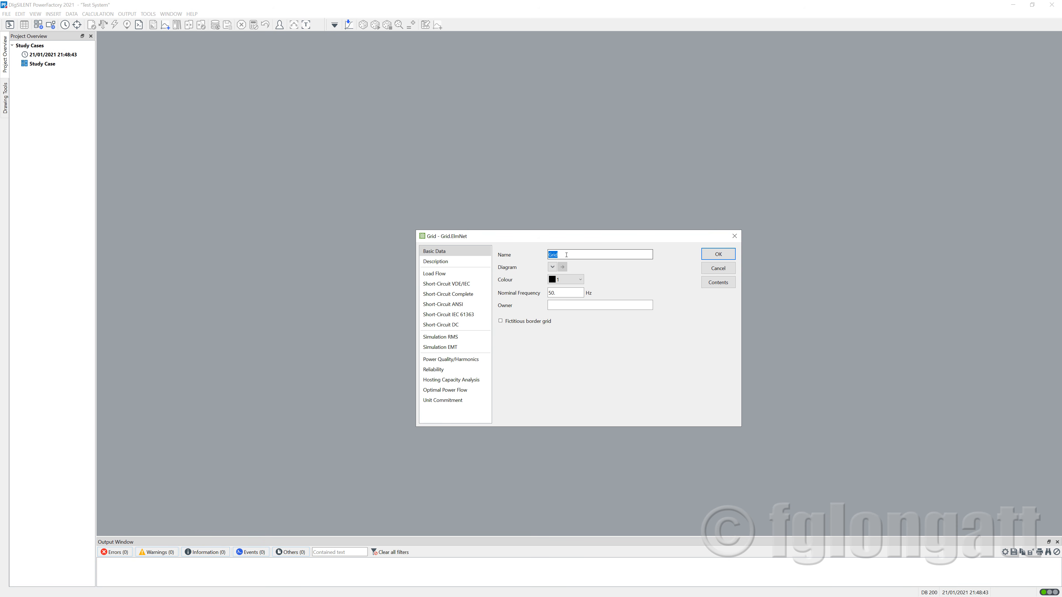
Name the grid Power Network and fill in the owner's name
{"action": "left_click", "coordinate": [590, 256]}
{"action": "left_click_drag", "start_coordinate": [533, 254], "coordinate": [520, 255]}
{"action": "type", "text": "Power Network"}
{"action": "left_click", "coordinate": [579, 305]}
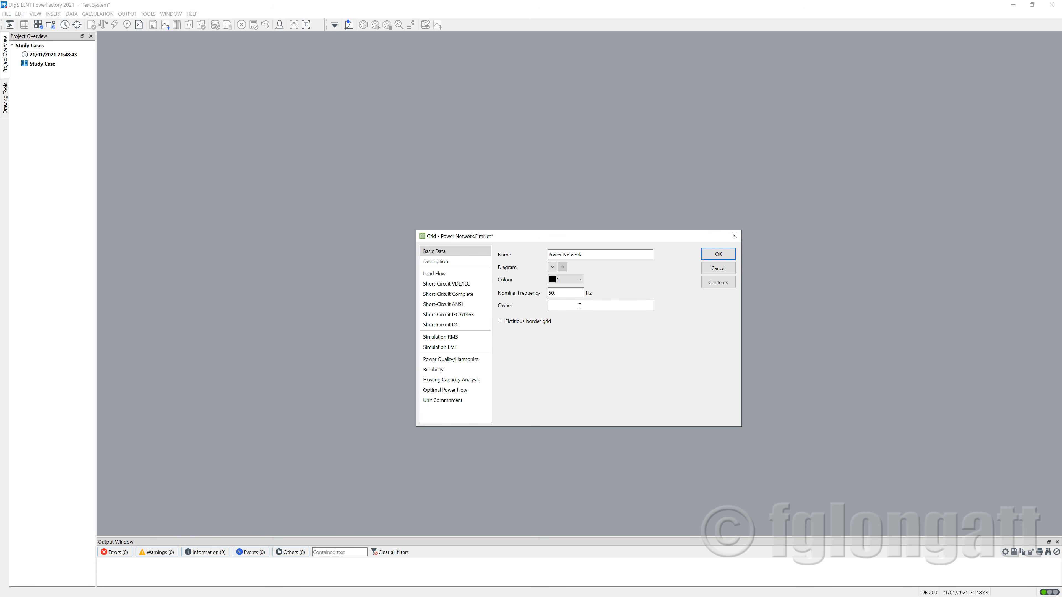
{"action": "type", "text": "Prof F Gonzalezo"}
{"action": "type", "text": "Longatt"}
Review the grid's description page and its basic data, and confirm the grid settings
{"action": "left_click", "coordinate": [436, 262]}
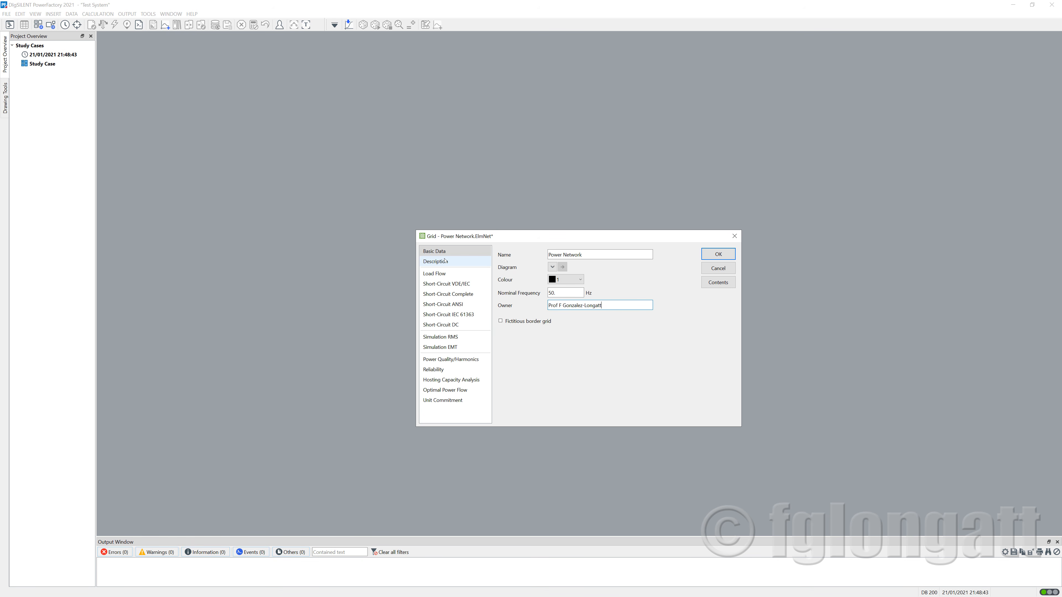
{"action": "left_click", "coordinate": [597, 301]}
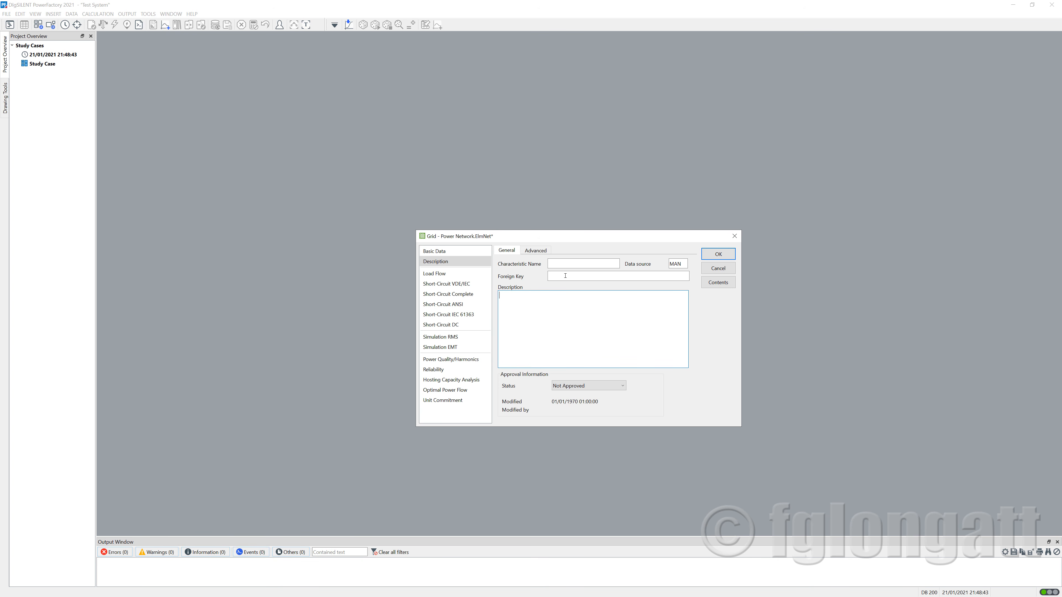
{"action": "left_click", "coordinate": [466, 254]}
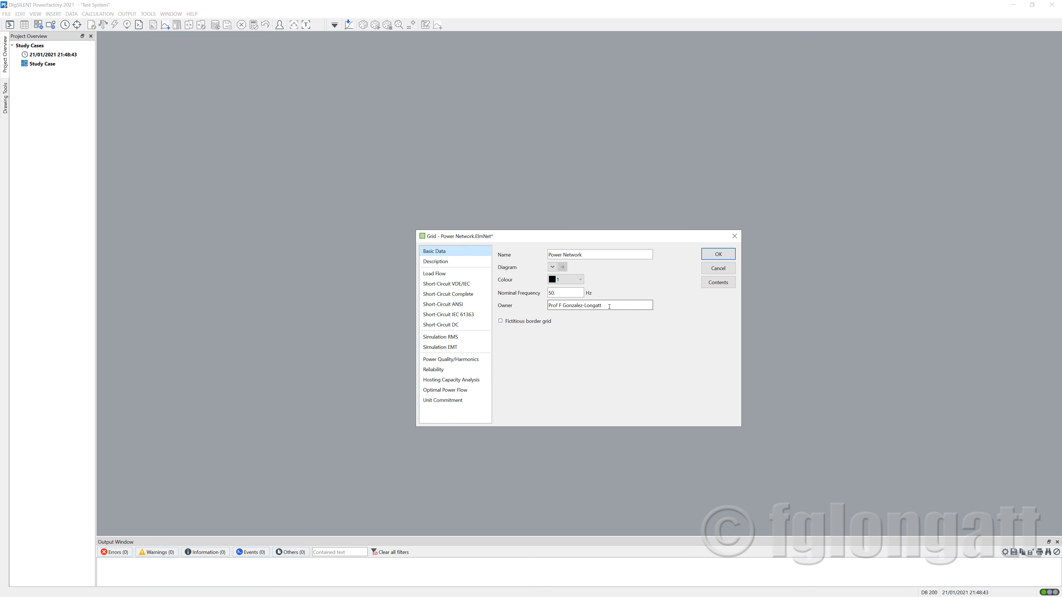
{"action": "left_click_drag", "start_coordinate": [604, 306], "coordinate": [552, 306]}
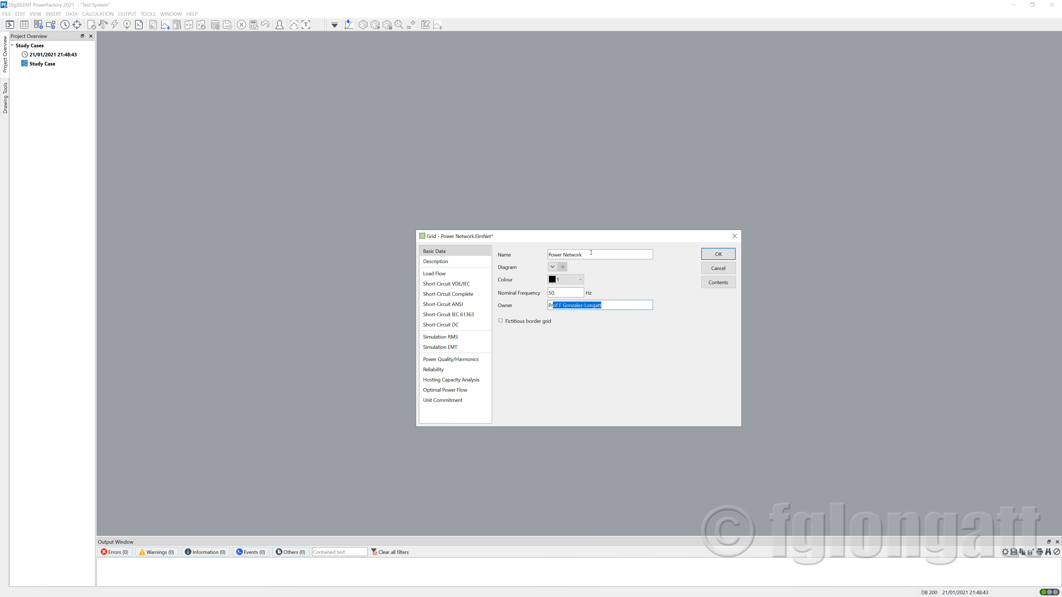
{"action": "left_click_drag", "start_coordinate": [591, 253], "coordinate": [519, 251]}
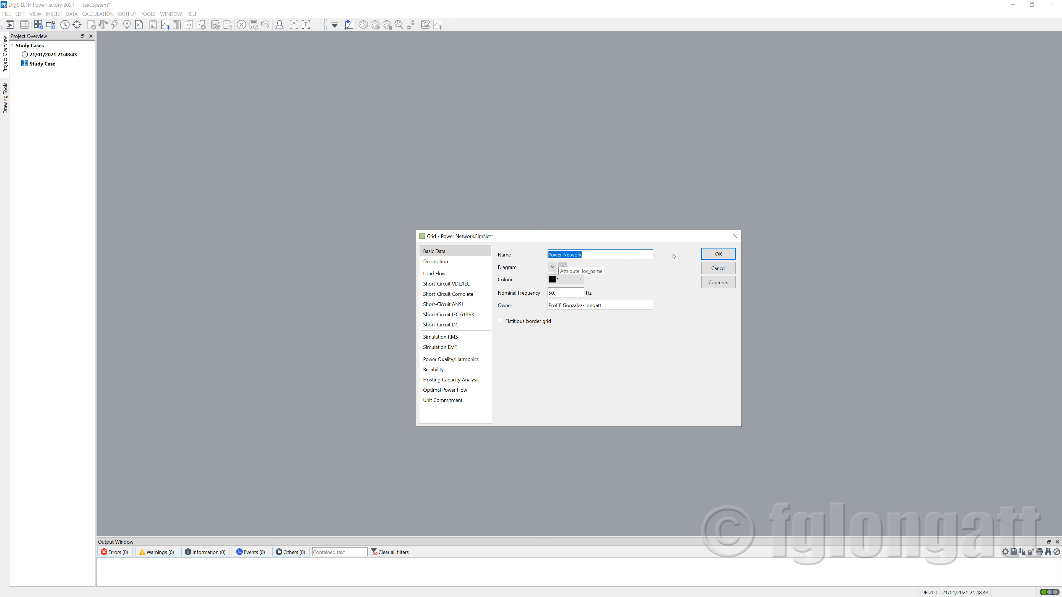
{"action": "left_click", "coordinate": [727, 253]}
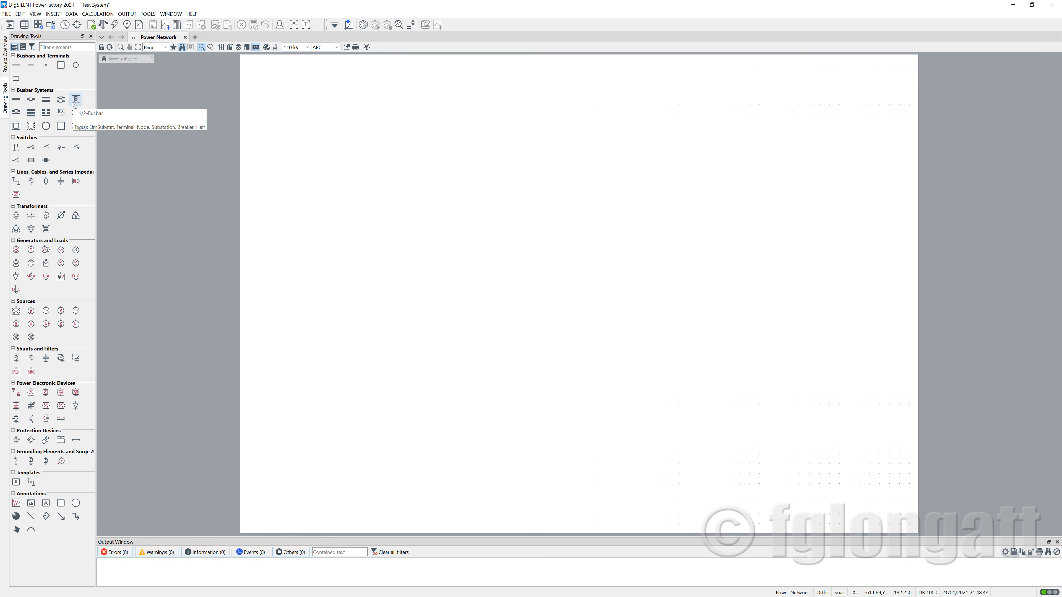
Place one horizontal busbar terminal near the middle of the empty network diagram
{"action": "left_click", "coordinate": [16, 64]}
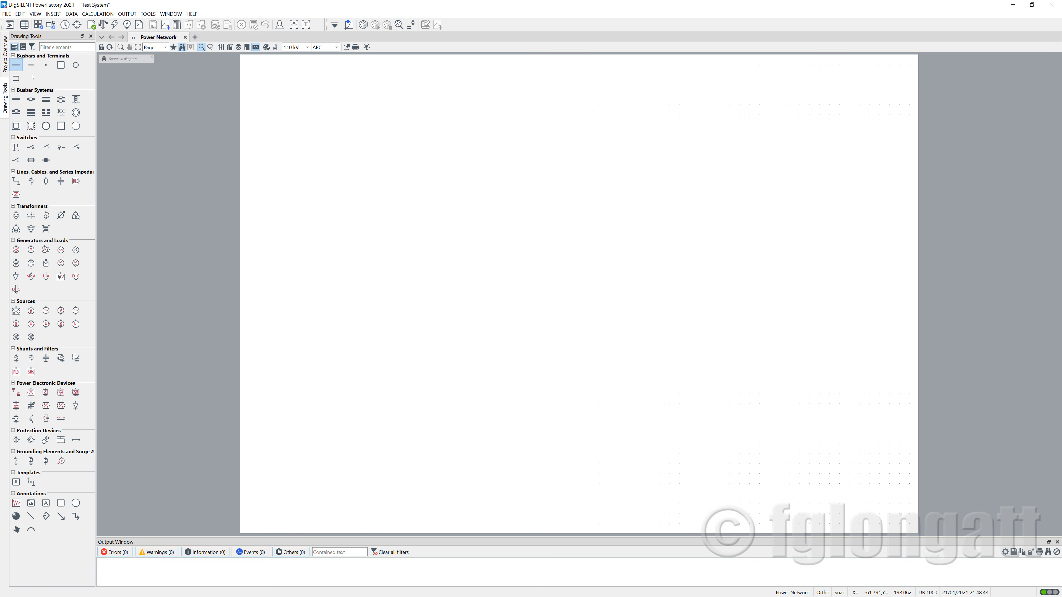
{"action": "left_click", "coordinate": [17, 65]}
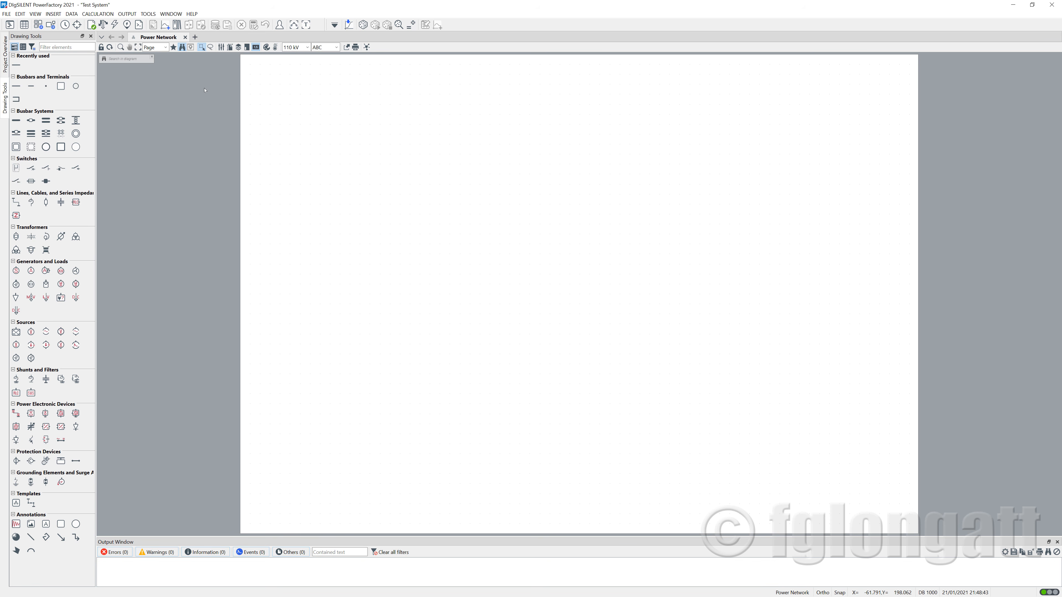
{"action": "left_click", "coordinate": [16, 67]}
{"action": "left_click", "coordinate": [12, 89]}
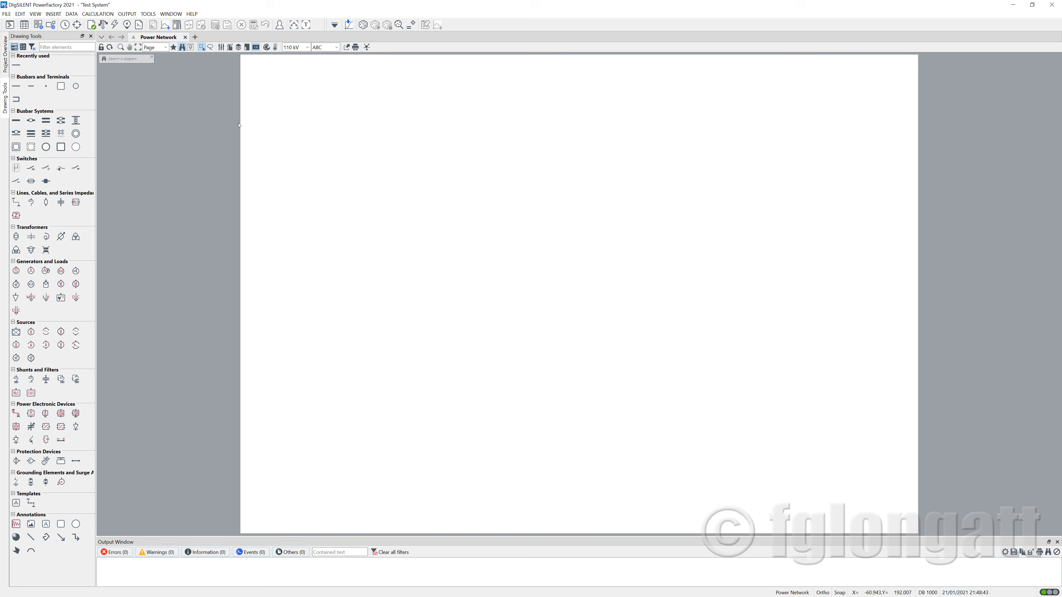
{"action": "left_click", "coordinate": [15, 88]}
{"action": "left_click", "coordinate": [554, 274]}
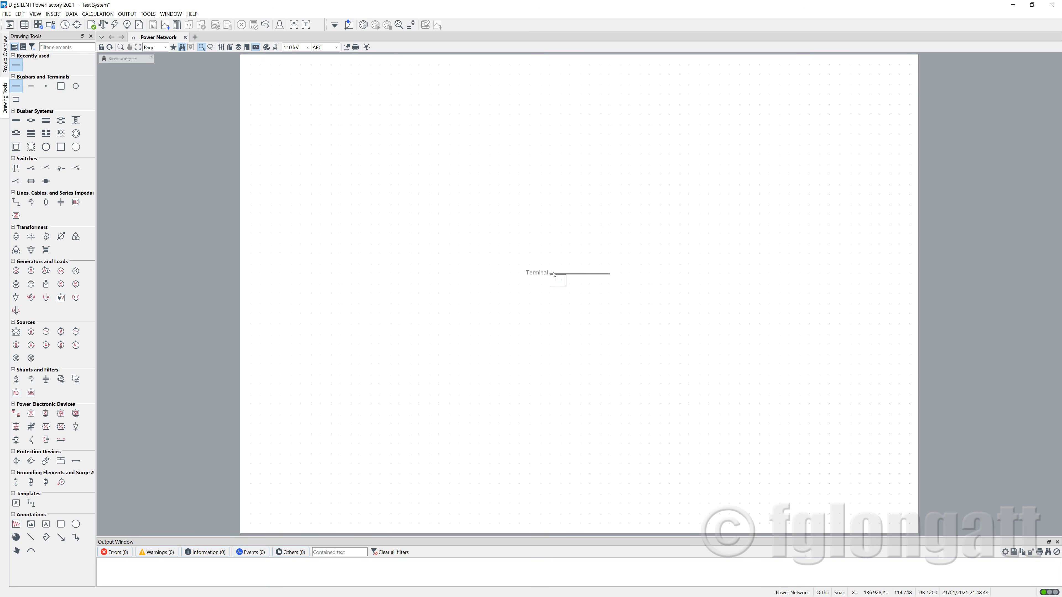
{"action": "key", "text": "Escape"}
Rotate the placed busbar terminal clockwise so it stands vertically
{"action": "left_click", "coordinate": [578, 275]}
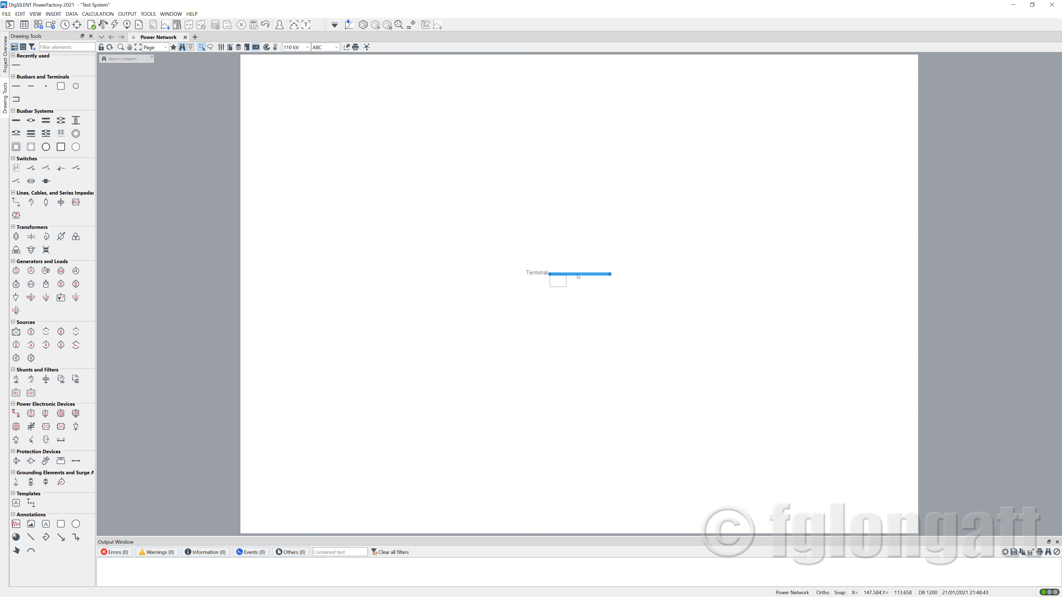
{"action": "right_click", "coordinate": [578, 276]}
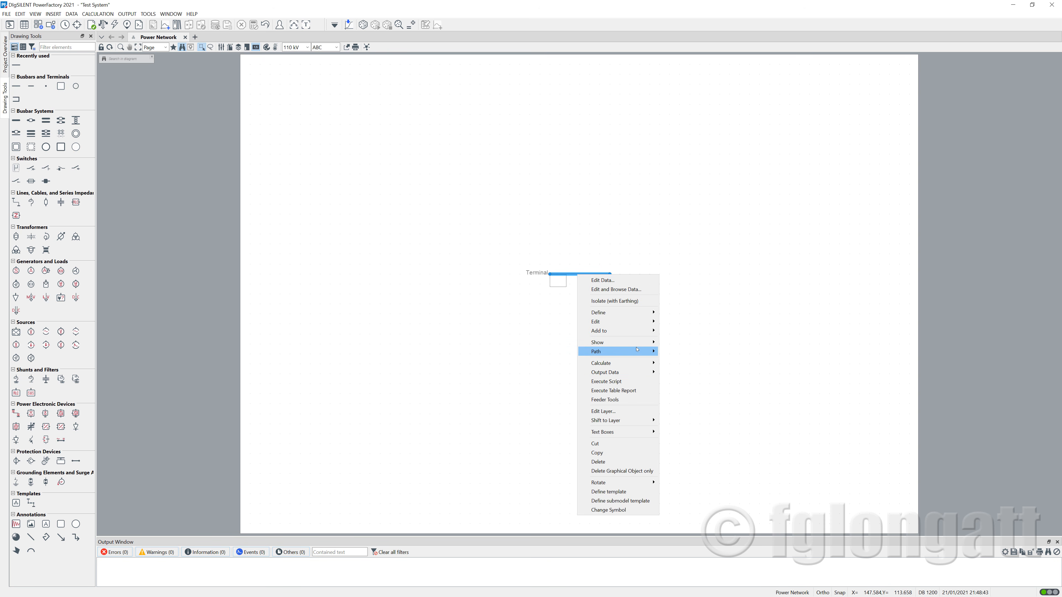
{"action": "mouse_move", "coordinate": [657, 483]}
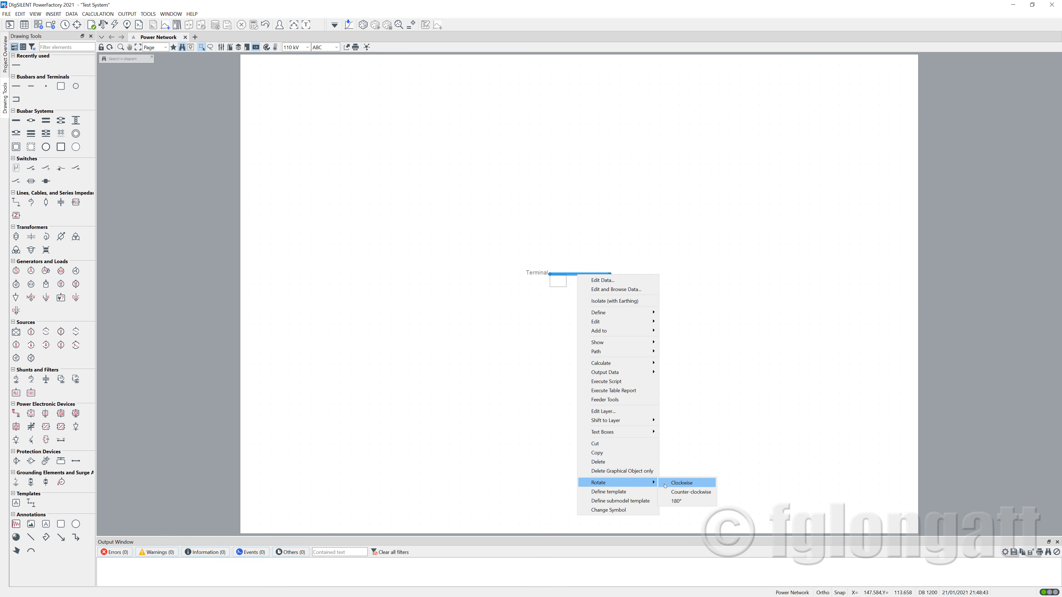
{"action": "left_click", "coordinate": [665, 485]}
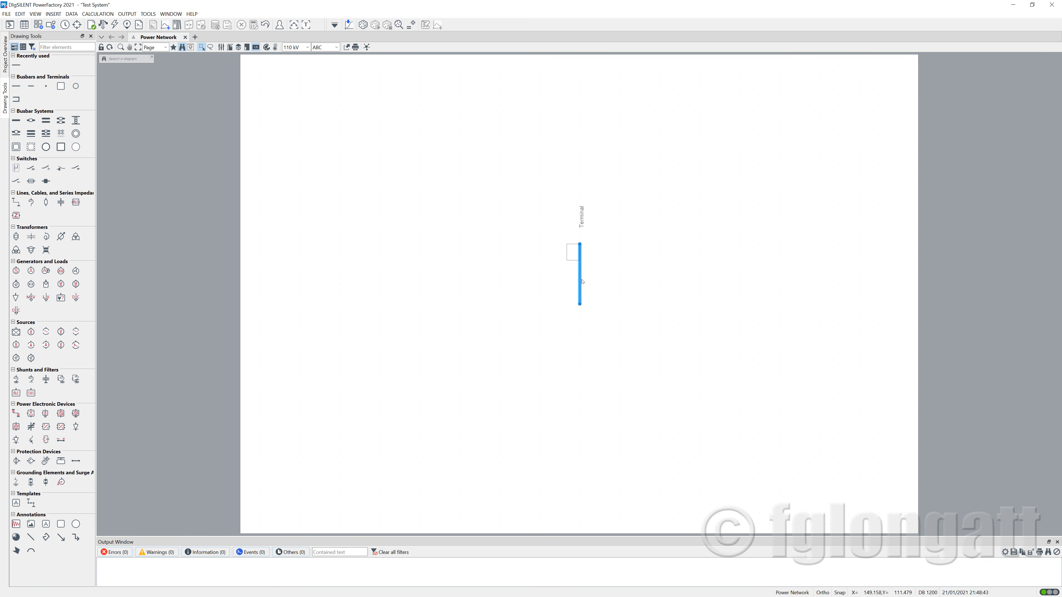
Copy the vertical busbar and paste two duplicates of it, spaced out to its left in the diagram
{"action": "right_click", "coordinate": [582, 282]}
{"action": "mouse_move", "coordinate": [616, 369]}
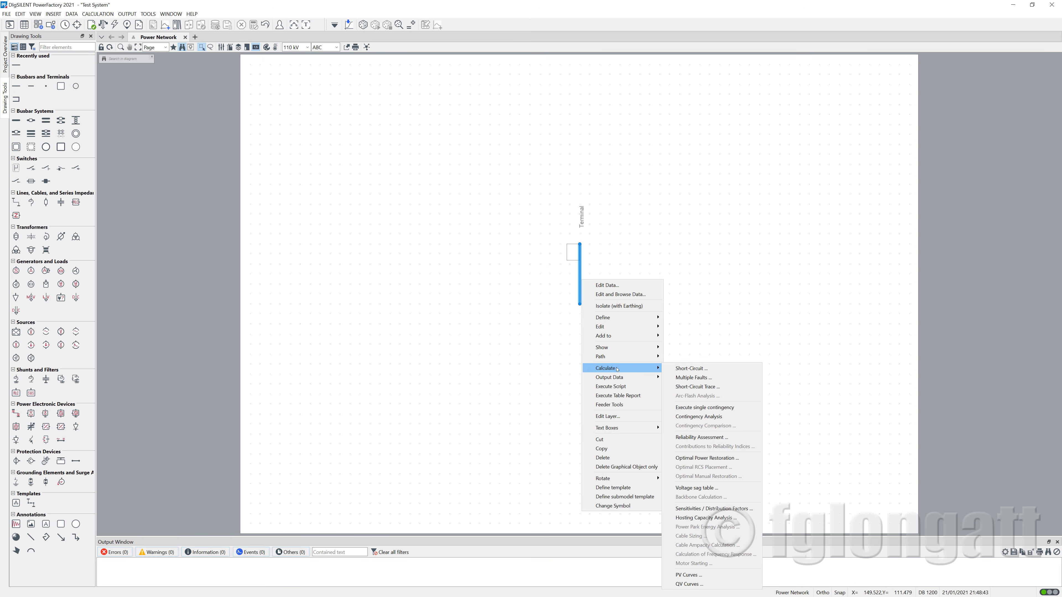
{"action": "left_click", "coordinate": [642, 449]}
{"action": "right_click", "coordinate": [497, 270]}
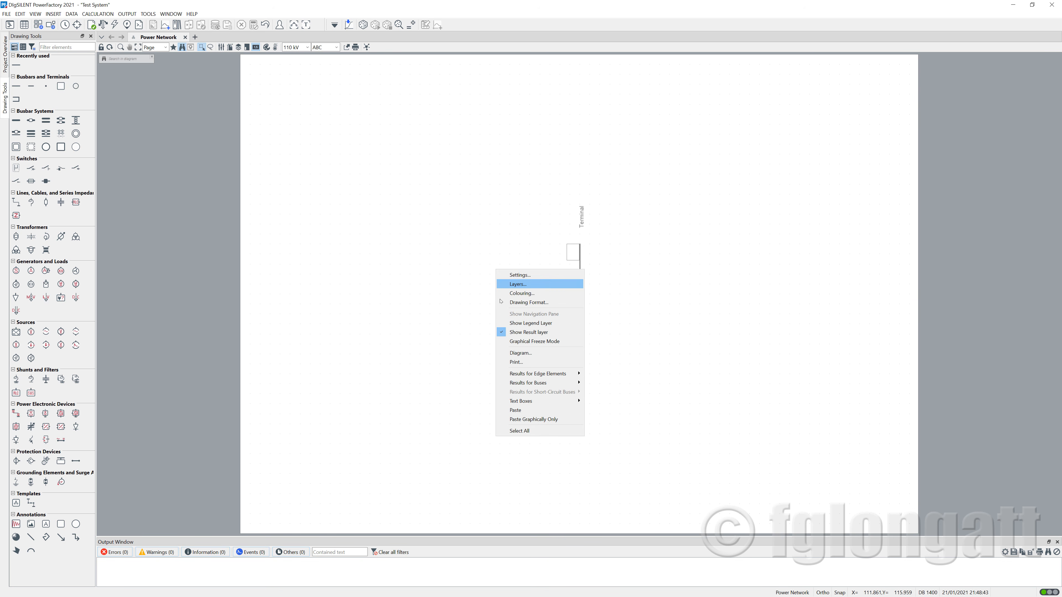
{"action": "left_click", "coordinate": [445, 278]}
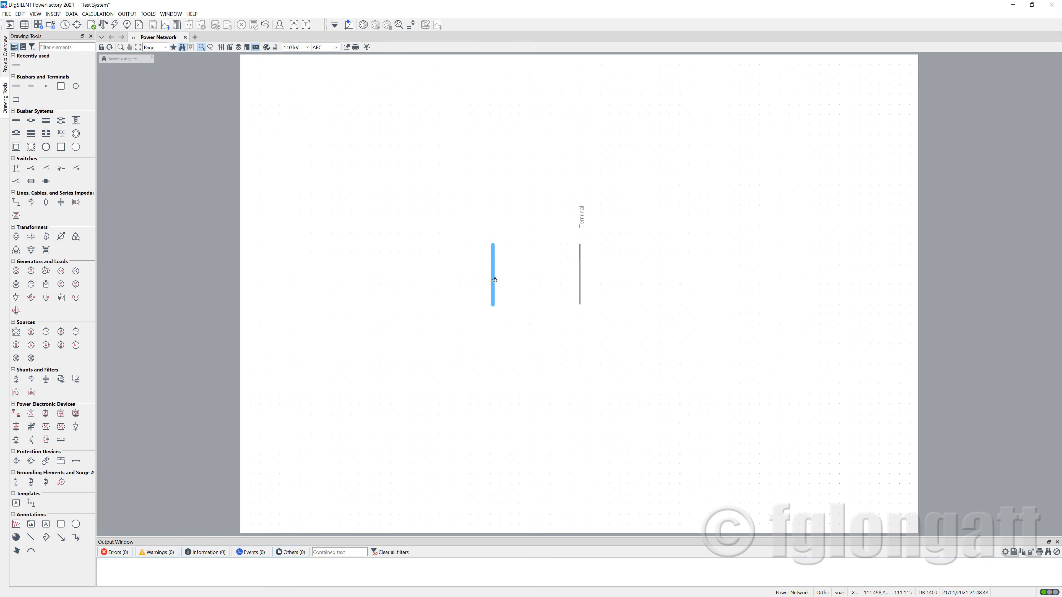
{"action": "left_click", "coordinate": [497, 282]}
{"action": "key", "text": "ctrl+v"}
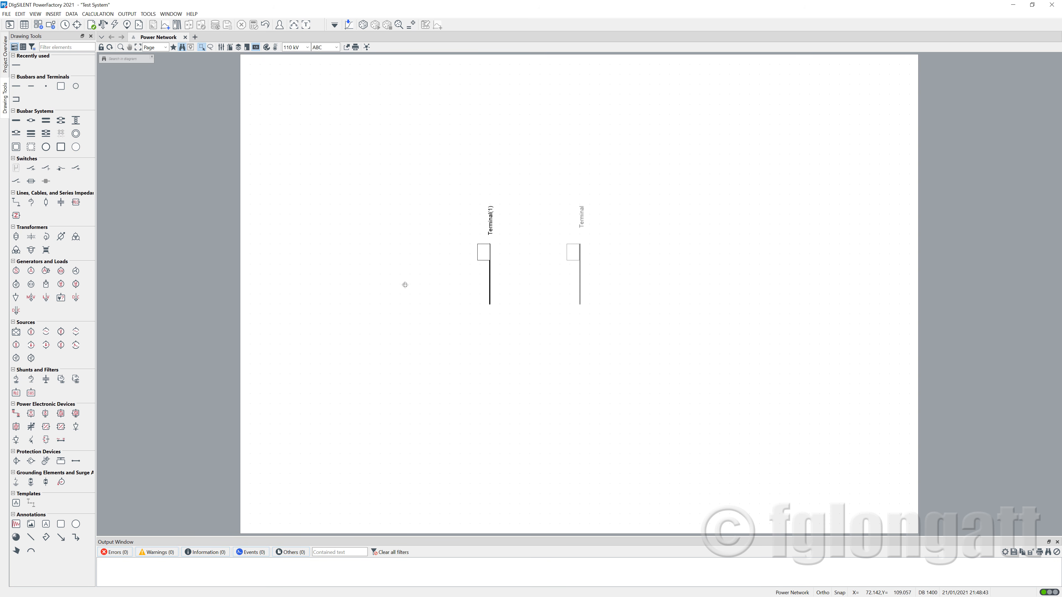
{"action": "left_click", "coordinate": [404, 285]}
Name the leftmost busbar LV and set its line-line nominal voltage to 11 kV
{"action": "double_click", "coordinate": [400, 287]}
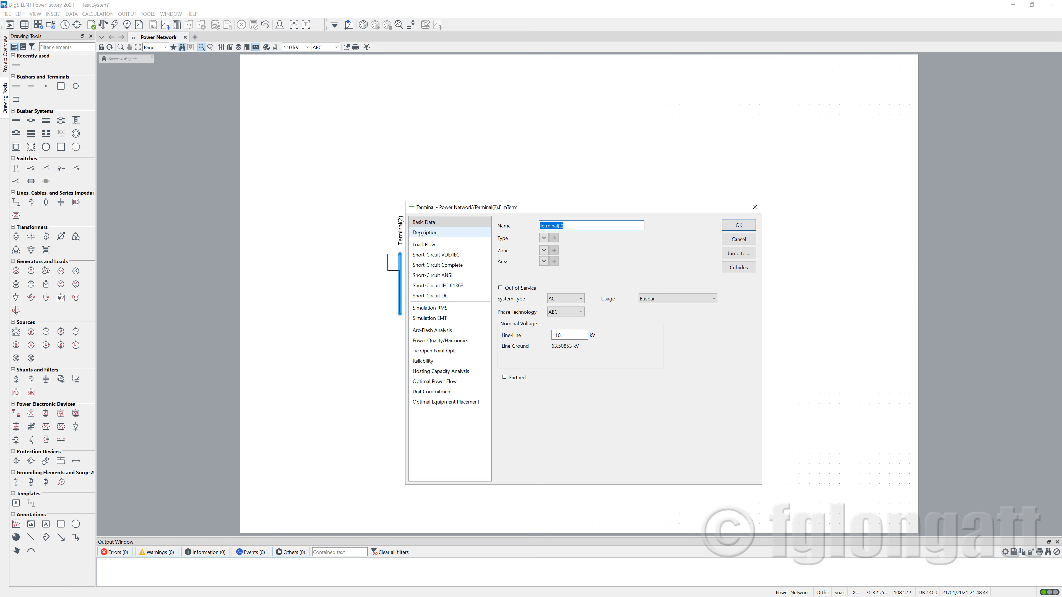
{"action": "type", "text": "LV"}
{"action": "key", "text": "Tab"}
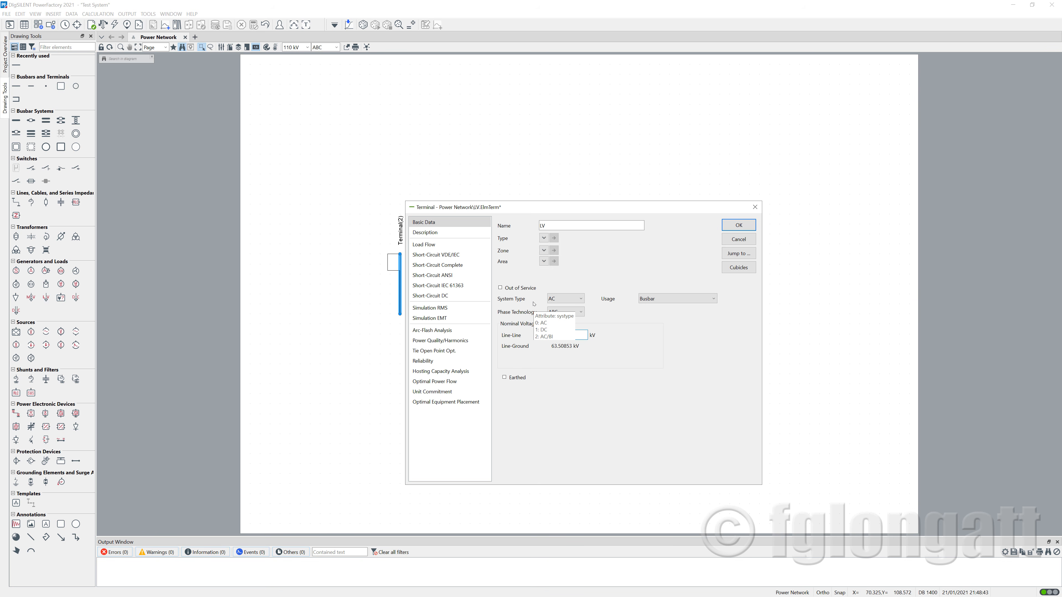
{"action": "type", "text": "11"}
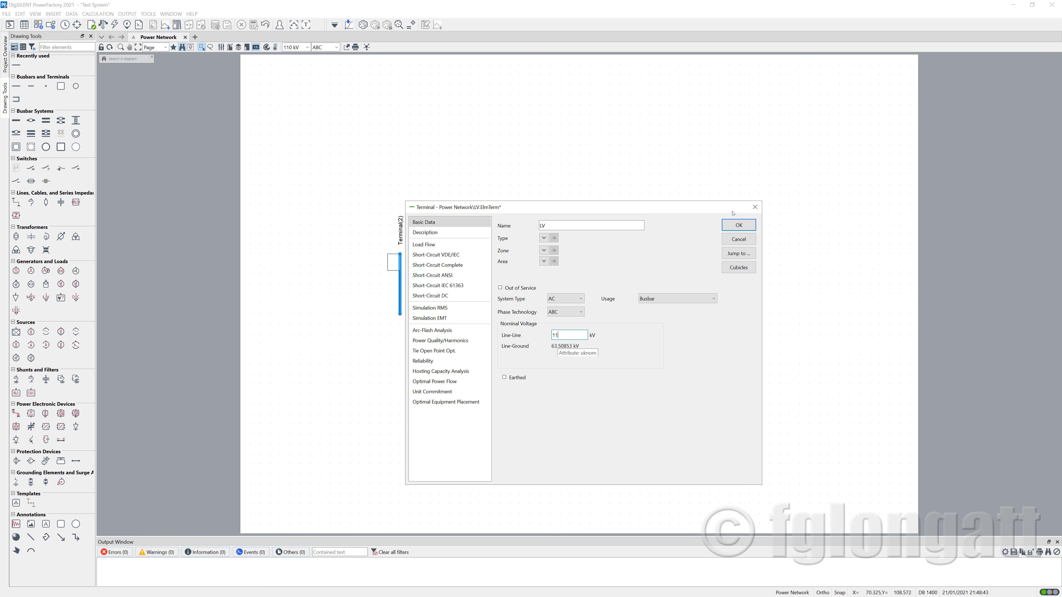
{"action": "left_click", "coordinate": [739, 225]}
Move the middle busbar level with and closer to LV, name it HV and set its line-line voltage to 232 kV
{"action": "left_click", "coordinate": [518, 281]}
{"action": "left_click_drag", "start_coordinate": [489, 292], "coordinate": [470, 293]}
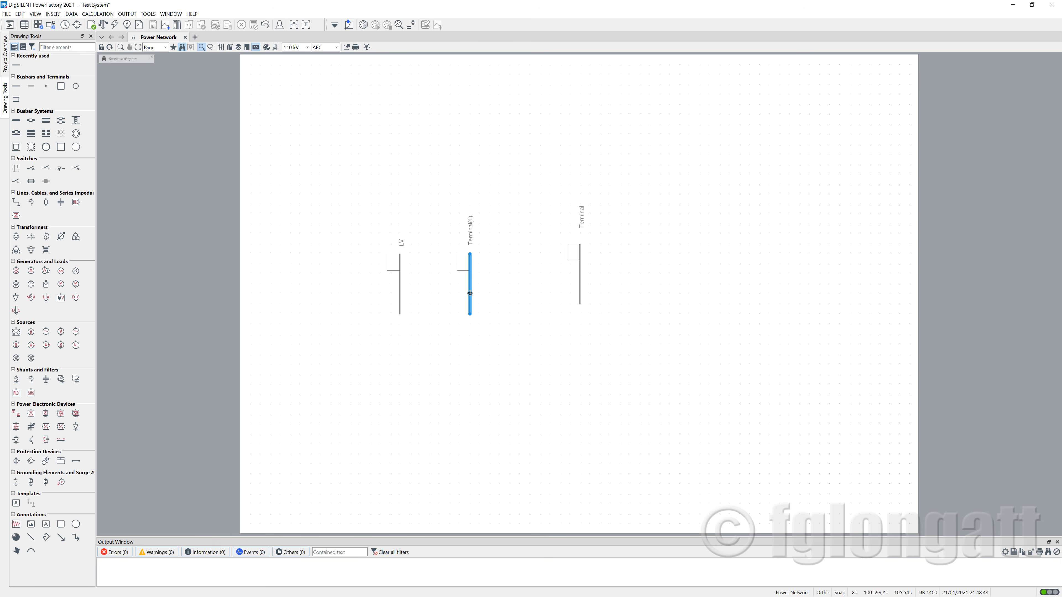
{"action": "double_click", "coordinate": [470, 293]}
{"action": "type", "text": "HV"}
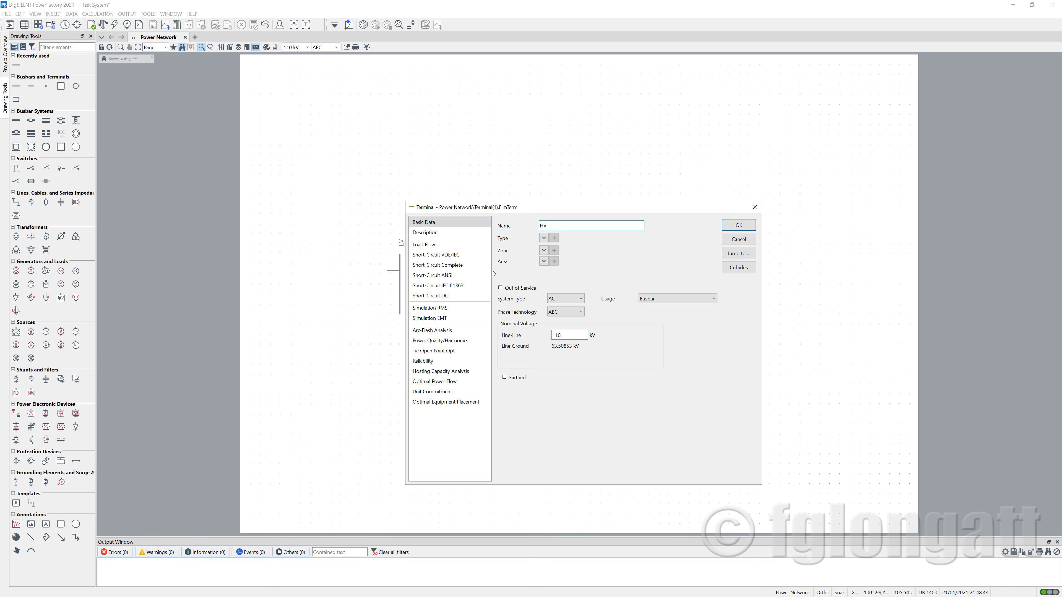
{"action": "key", "text": "Tab"}
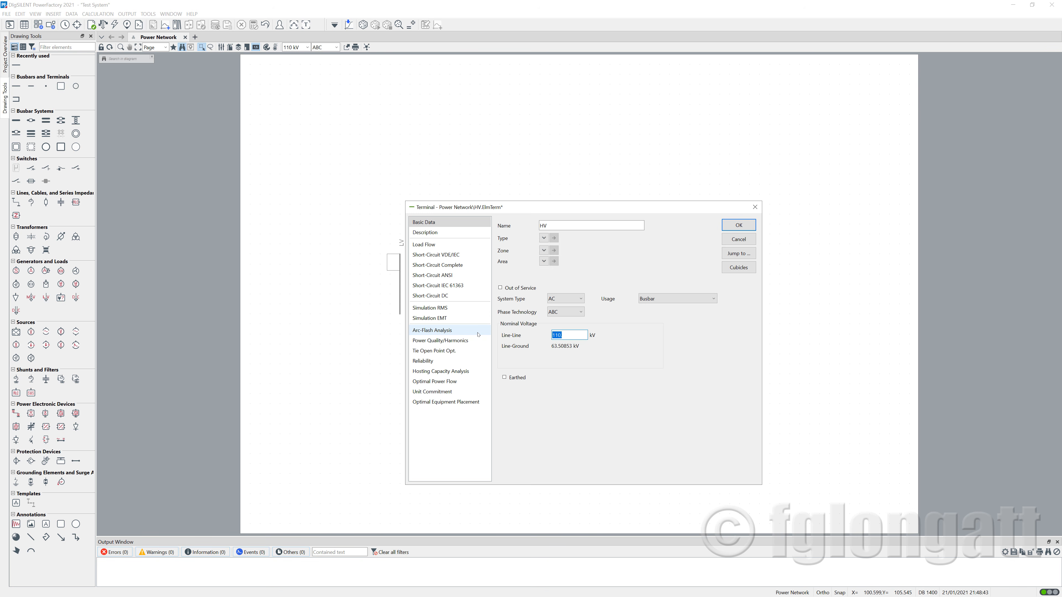
{"action": "type", "text": "232"}
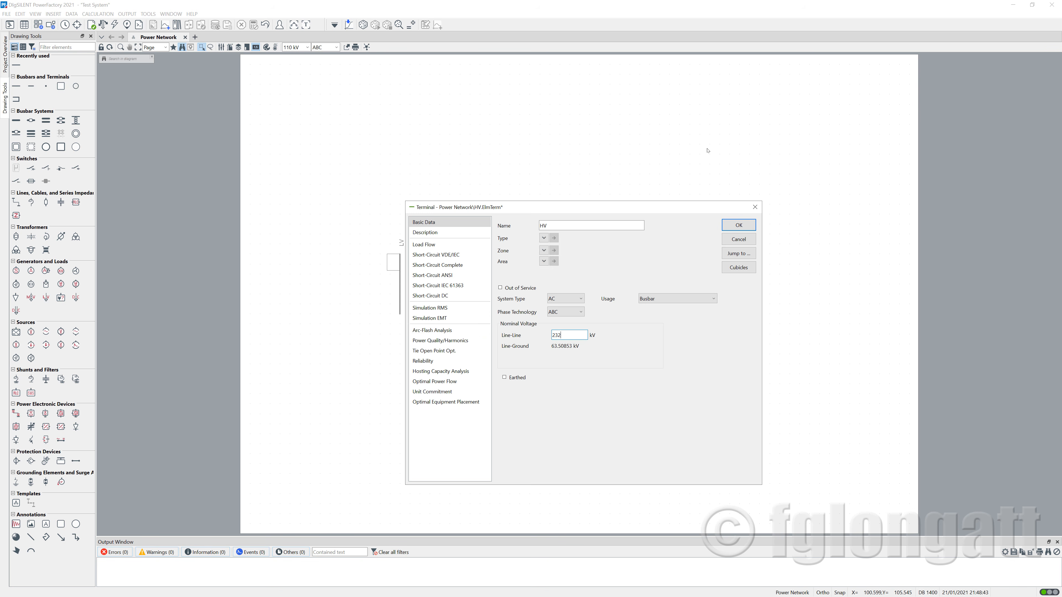
{"action": "left_click", "coordinate": [738, 226]}
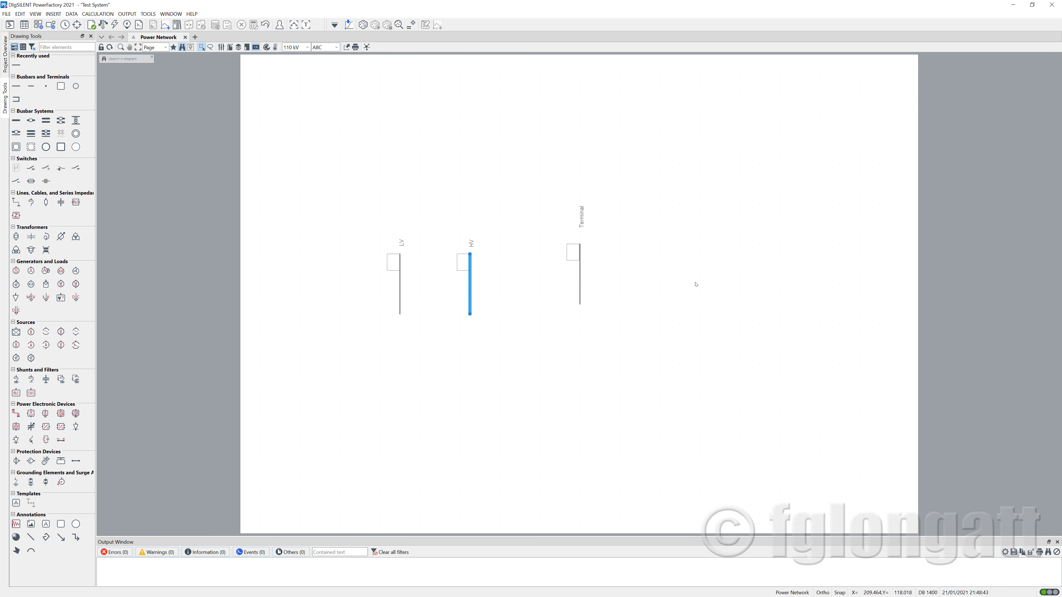
Move the rightmost busbar closer to HV and level with the other two busbars
{"action": "left_click", "coordinate": [580, 286]}
{"action": "left_click", "coordinate": [529, 307]}
{"action": "left_click_drag", "start_coordinate": [556, 304], "coordinate": [530, 298]}
{"action": "left_click", "coordinate": [580, 287]}
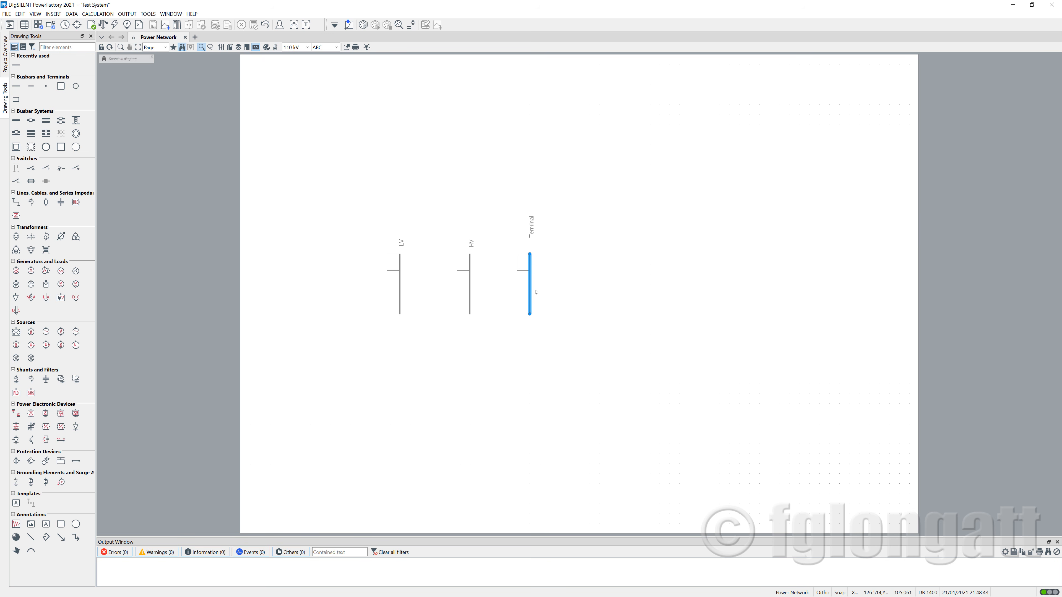
Name the rightmost busbar Infinitive Bus and set its line-line nominal voltage to 232 kV
{"action": "double_click", "coordinate": [530, 298]}
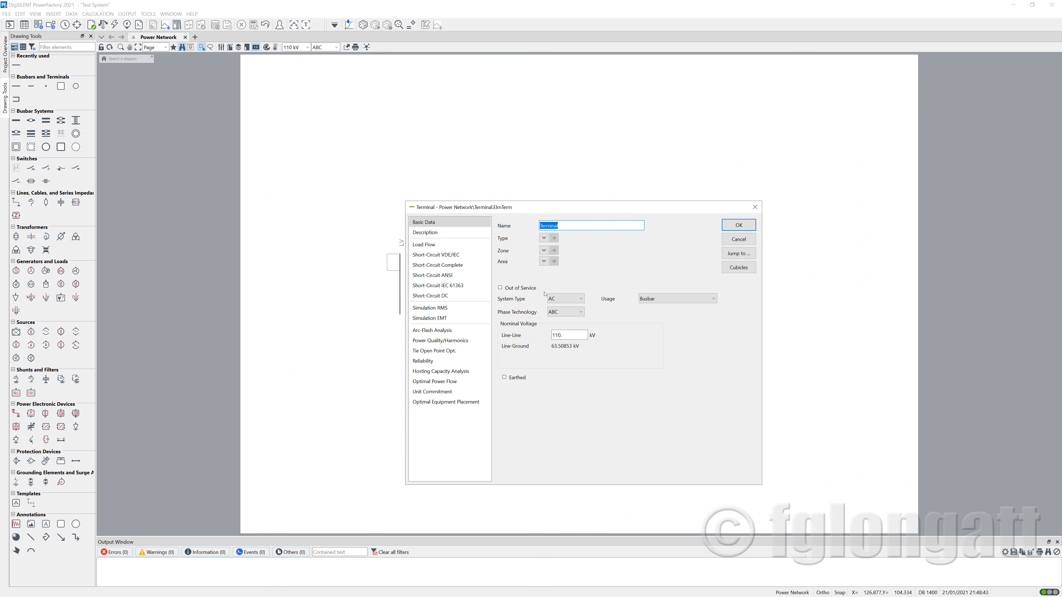
{"action": "type", "text": "Inf"}
{"action": "type", "text": "initive Bus"}
{"action": "double_click", "coordinate": [558, 335]}
{"action": "type", "text": "232."}
{"action": "left_click", "coordinate": [738, 225]}
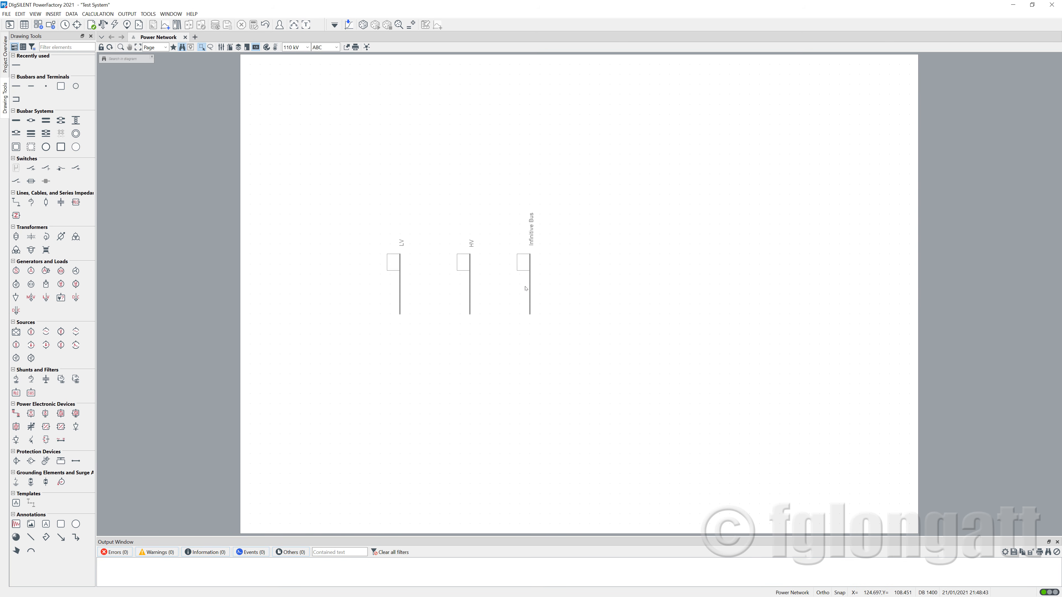
Shift the Infinitive Bus slightly to the right to widen its spacing from HV
{"action": "left_click_drag", "start_coordinate": [526, 288], "coordinate": [547, 288]}
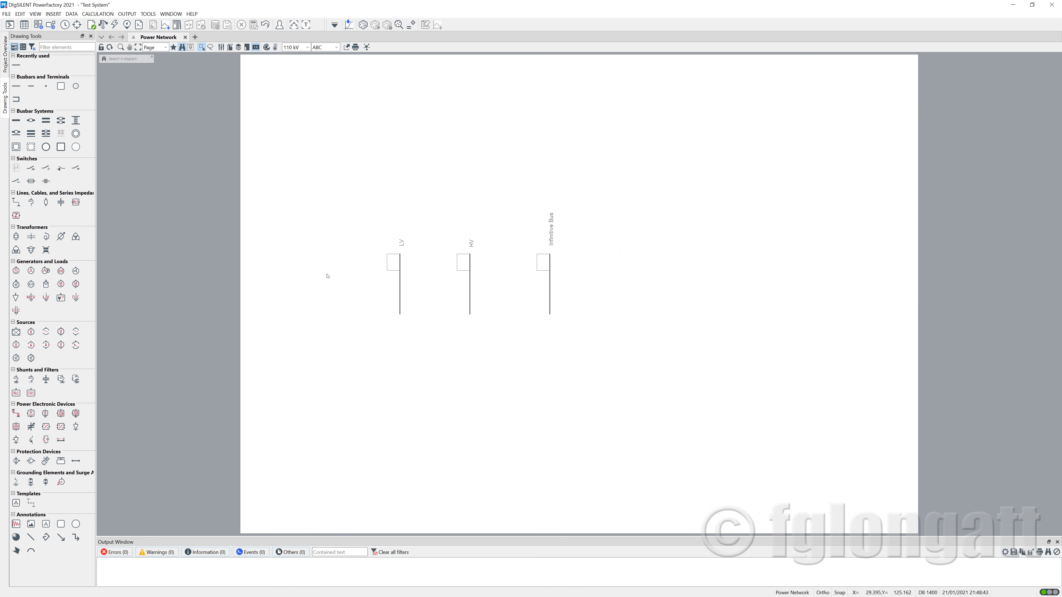
{"action": "scroll", "coordinate": [369, 308], "scroll_direction": "up", "scroll_amount": 2}
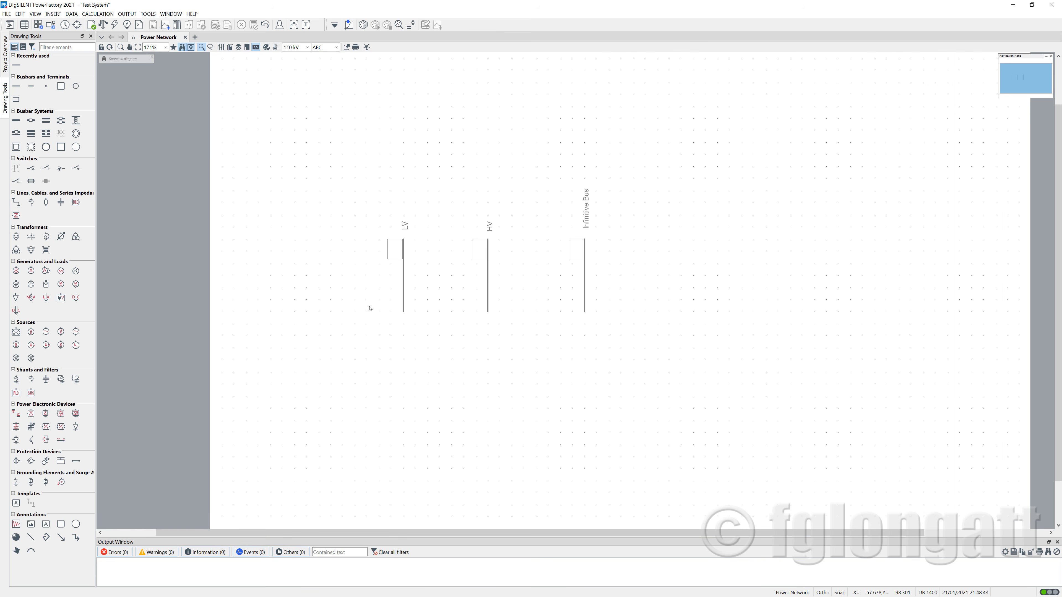
{"action": "scroll", "coordinate": [370, 308], "scroll_direction": "up", "scroll_amount": 2}
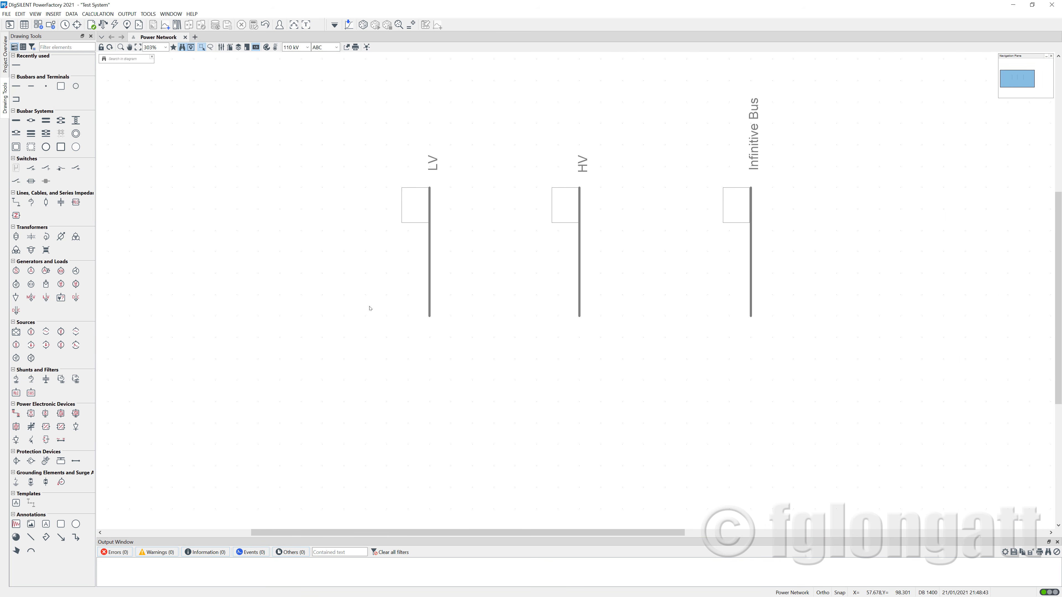
Move LV farther from HV and shift HV slightly toward LV to widen the busbar spacing for the connecting elements
{"action": "scroll", "coordinate": [369, 309], "scroll_direction": "up", "scroll_amount": 1}
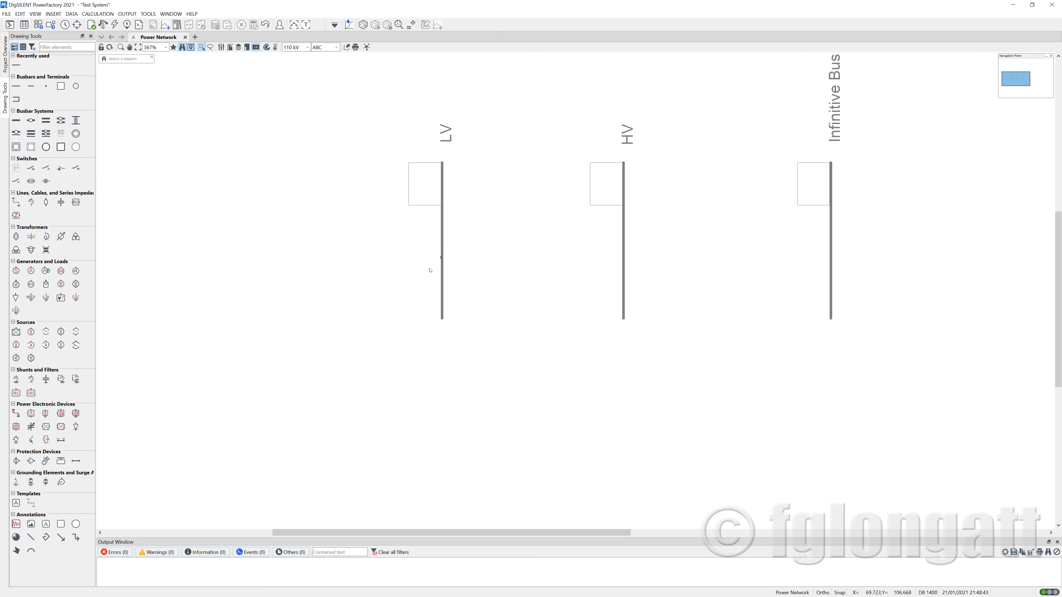
{"action": "left_click_drag", "start_coordinate": [441, 265], "coordinate": [391, 273]}
{"action": "left_click", "coordinate": [625, 271]}
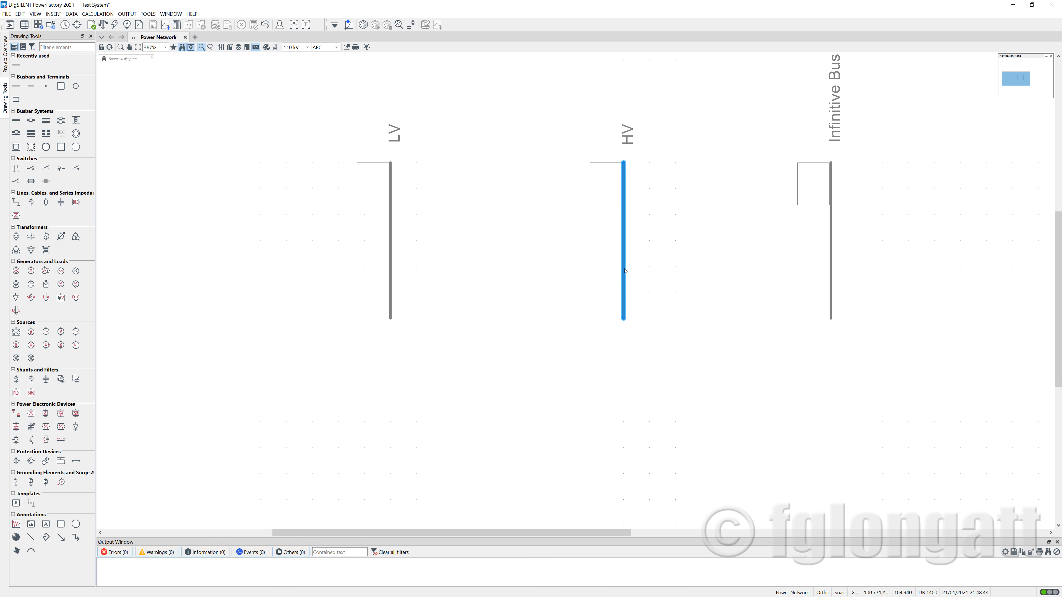
{"action": "left_click_drag", "start_coordinate": [614, 268], "coordinate": [588, 269]}
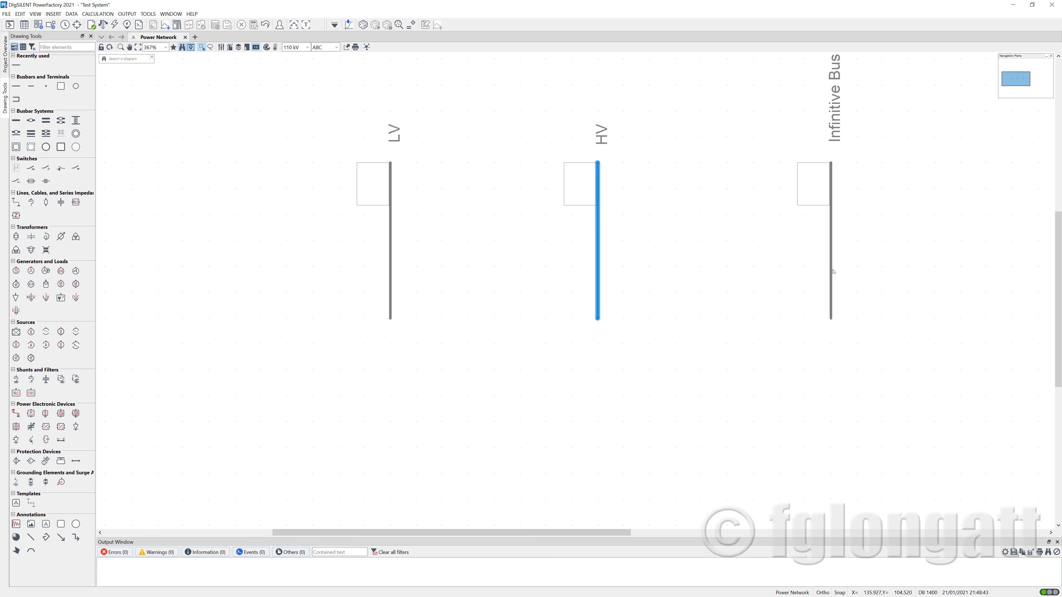
{"action": "left_click", "coordinate": [832, 274]}
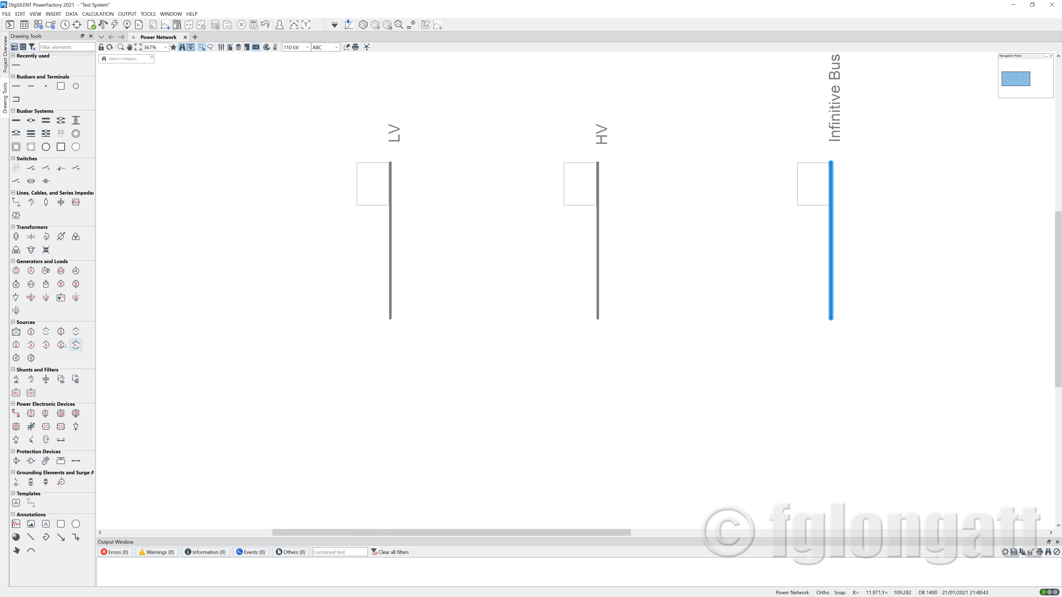
Draw two parallel lines connecting the HV busbar to the Infinitive Bus, one above the other
{"action": "left_click", "coordinate": [17, 202]}
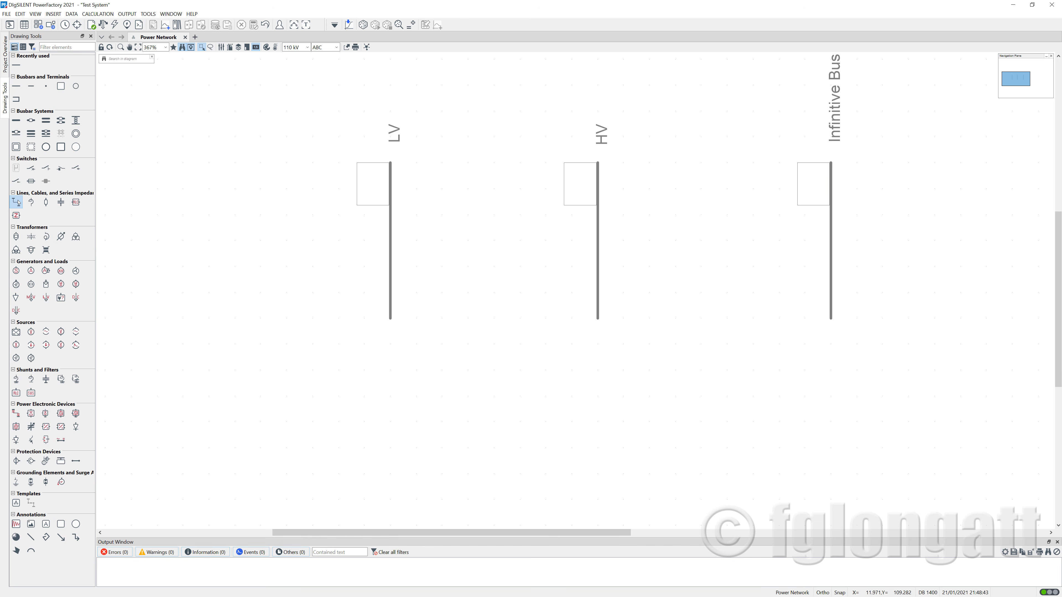
{"action": "left_click", "coordinate": [601, 206]}
{"action": "left_click", "coordinate": [832, 216]}
{"action": "left_click", "coordinate": [599, 292]}
{"action": "left_click", "coordinate": [831, 306]}
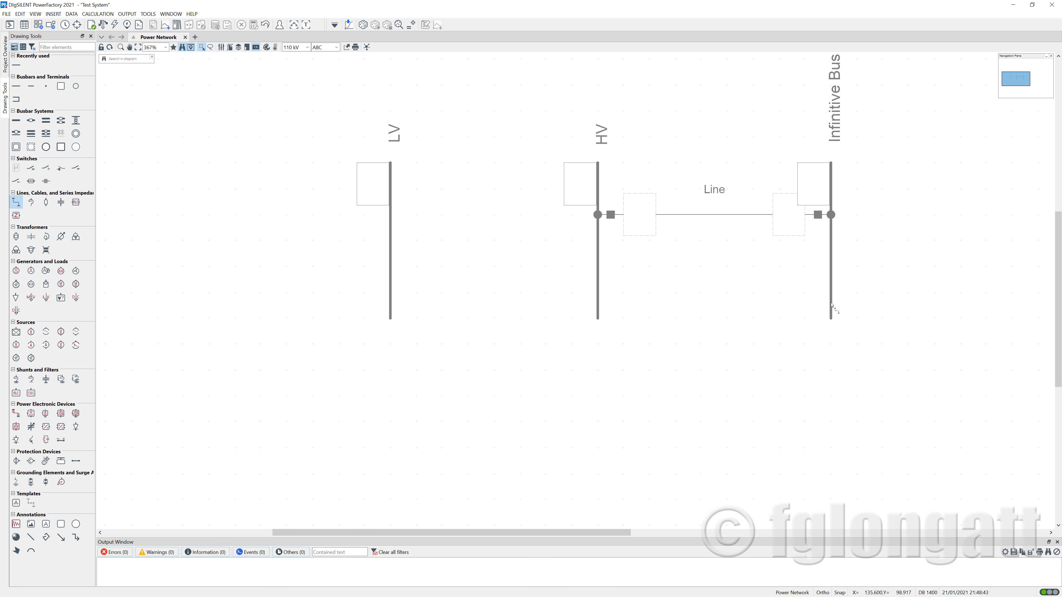
{"action": "key", "text": "Escape"}
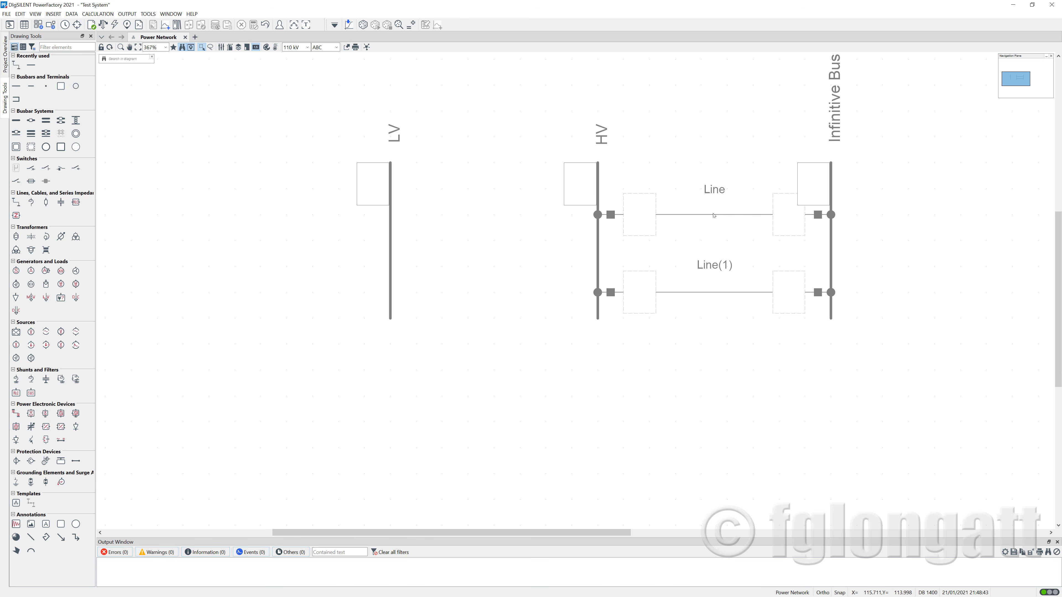
Rename the upper line between HV and Infinitive Bus as Line 1
{"action": "double_click", "coordinate": [714, 215]}
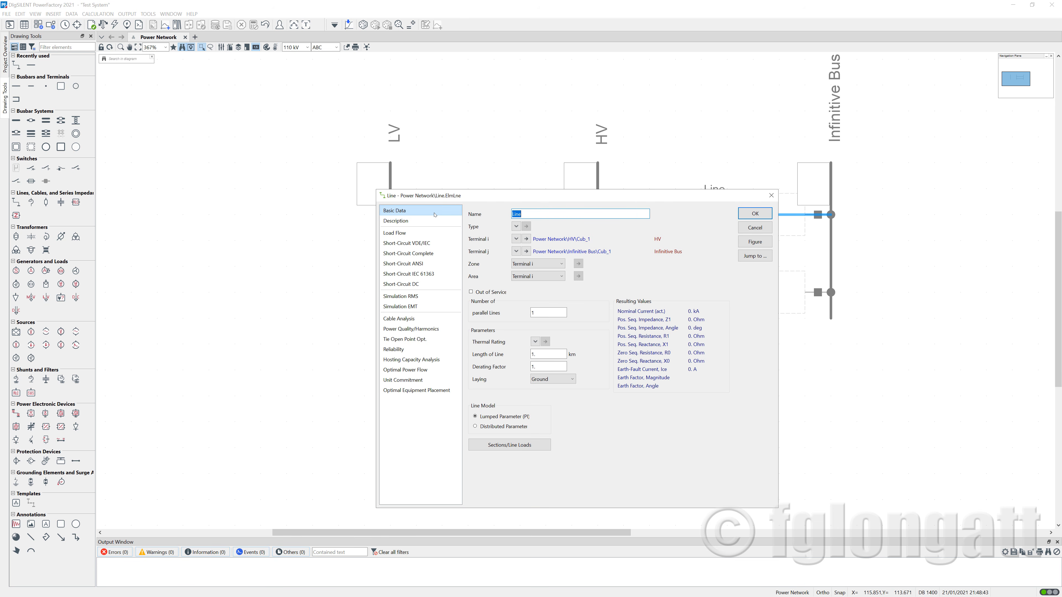
{"action": "type", "text": "L1"}
{"action": "key", "text": "Return"}
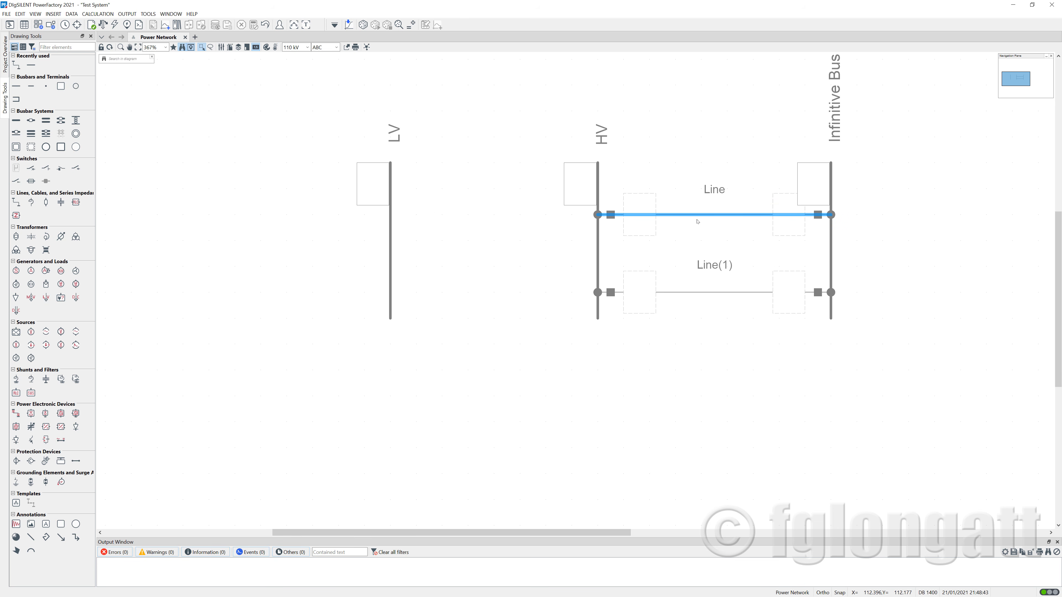
{"action": "double_click", "coordinate": [696, 215]}
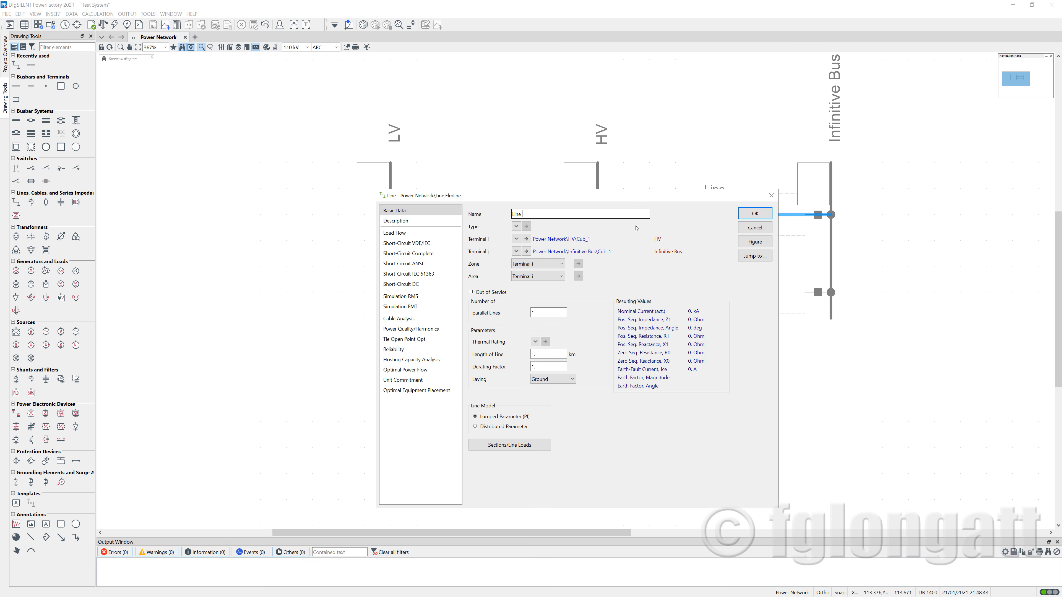
{"action": "type", "text": "1"}
{"action": "left_click", "coordinate": [755, 213]}
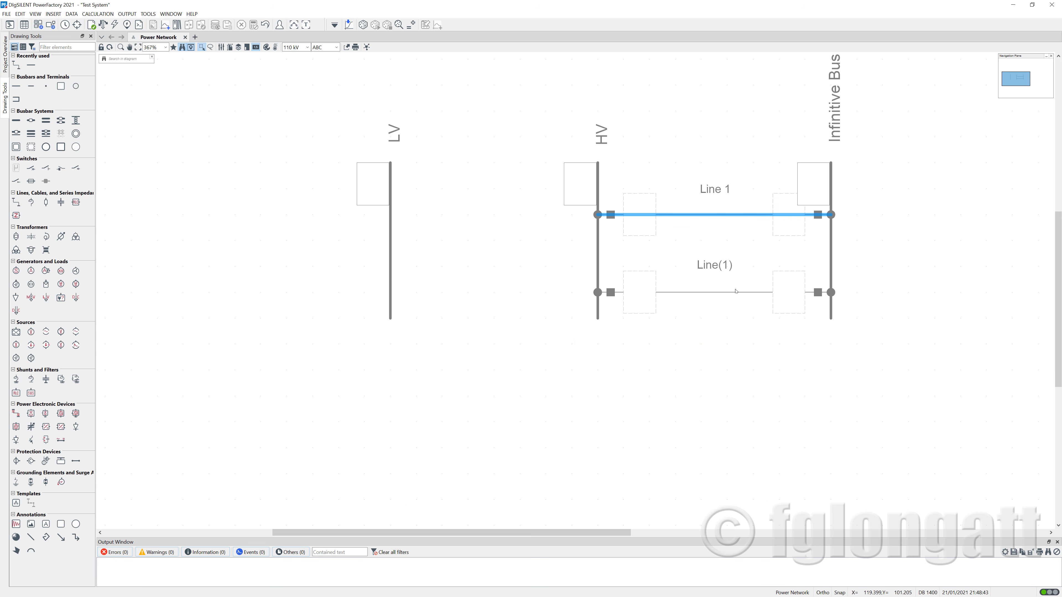
Rename the lower line between HV and Infinitive Bus as Line 2
{"action": "double_click", "coordinate": [736, 292]}
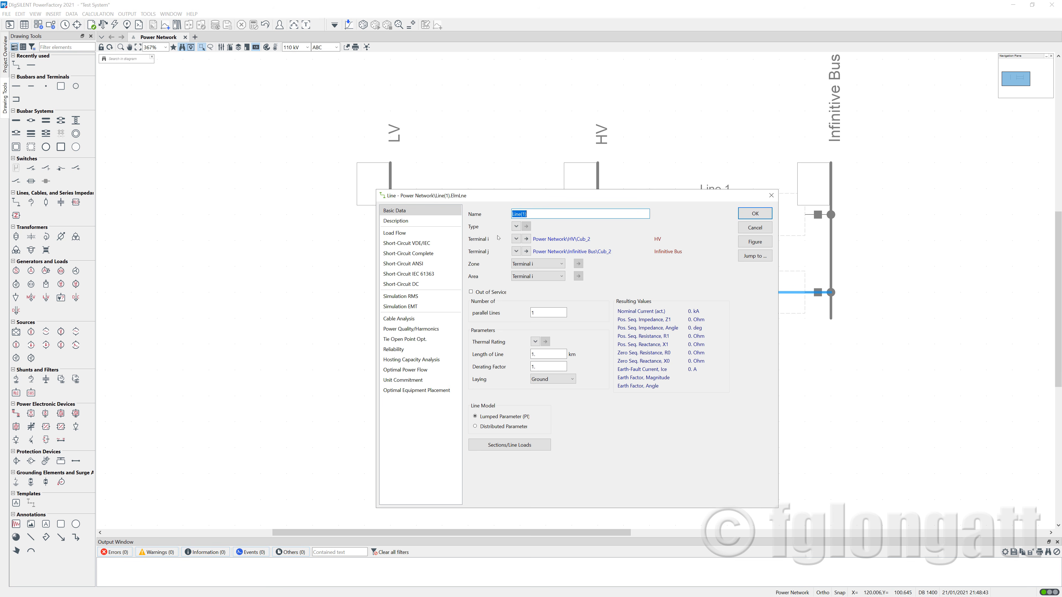
{"action": "type", "text": "Line 12"}
{"action": "key", "text": "Return"}
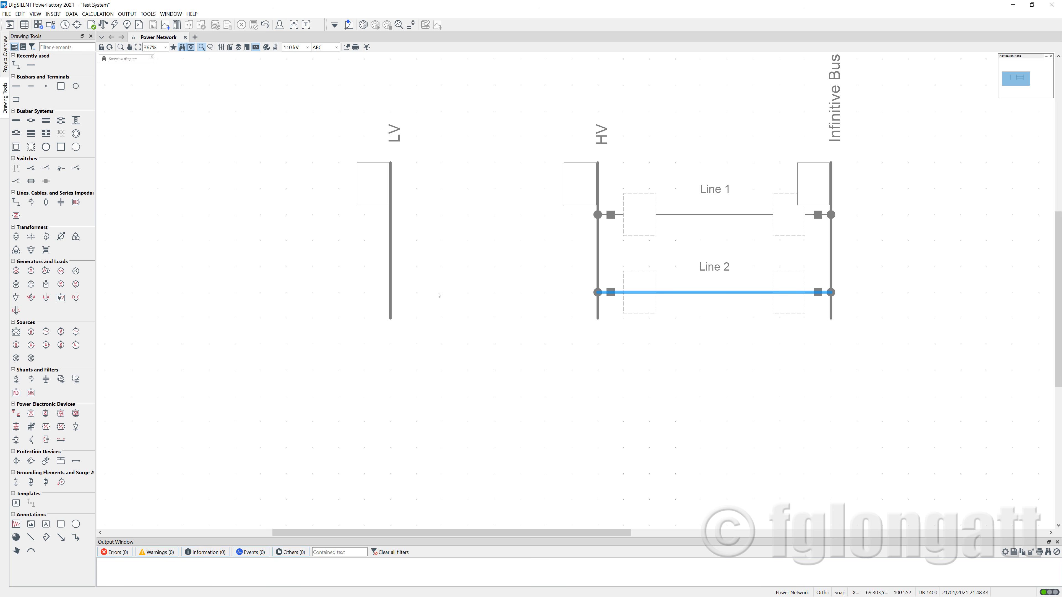
{"action": "left_click", "coordinate": [438, 295]}
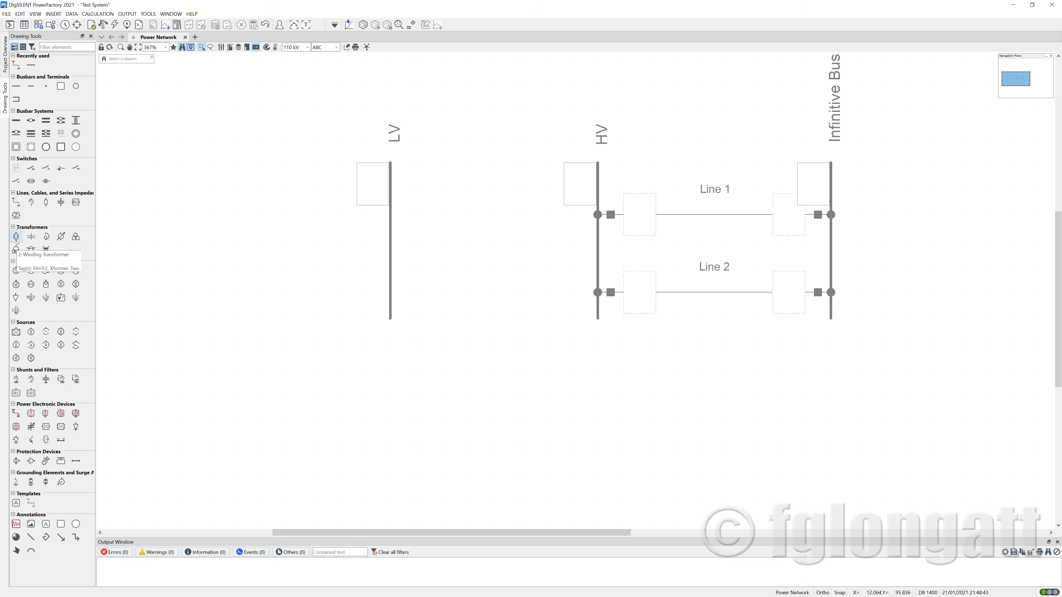
Connect a 2-winding transformer between the LV and HV busbars
{"action": "left_click", "coordinate": [16, 241]}
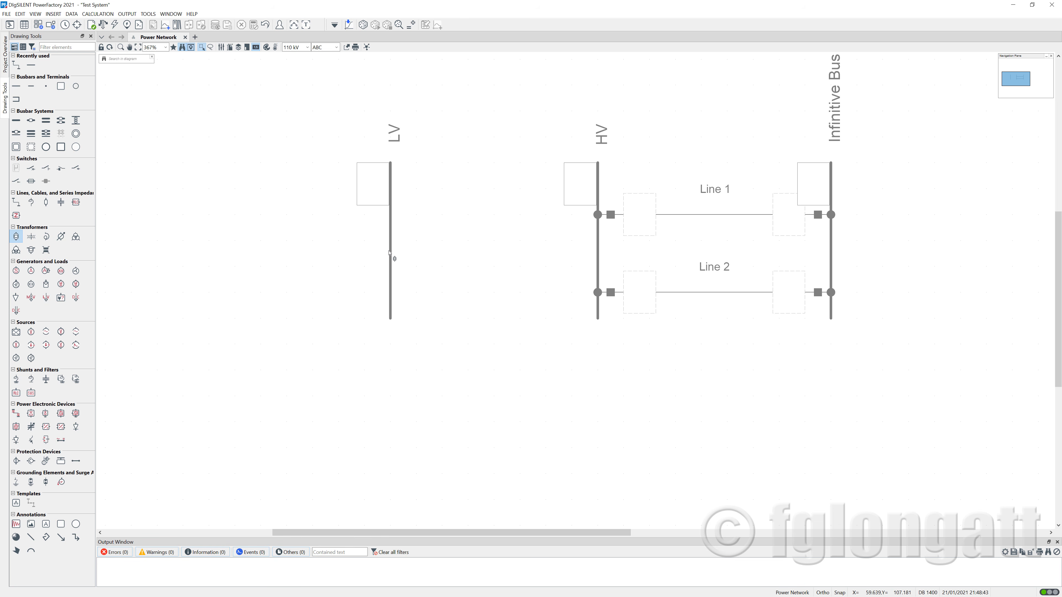
{"action": "left_click", "coordinate": [391, 251]}
{"action": "left_click", "coordinate": [598, 238]}
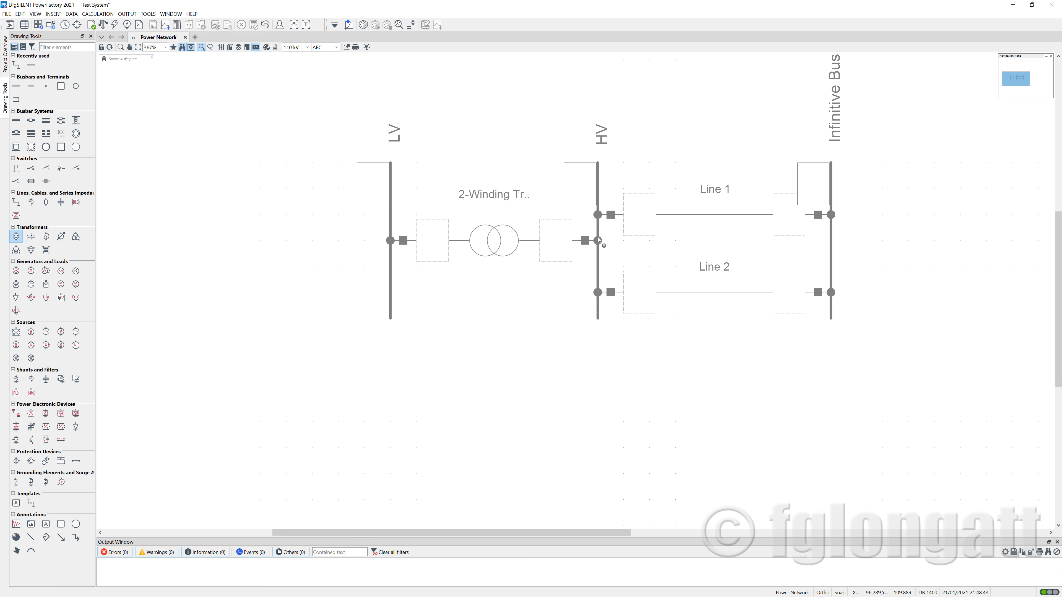
{"action": "key", "text": "Escape"}
Name the 2-winding transformer between LV and HV as T
{"action": "double_click", "coordinate": [490, 245]}
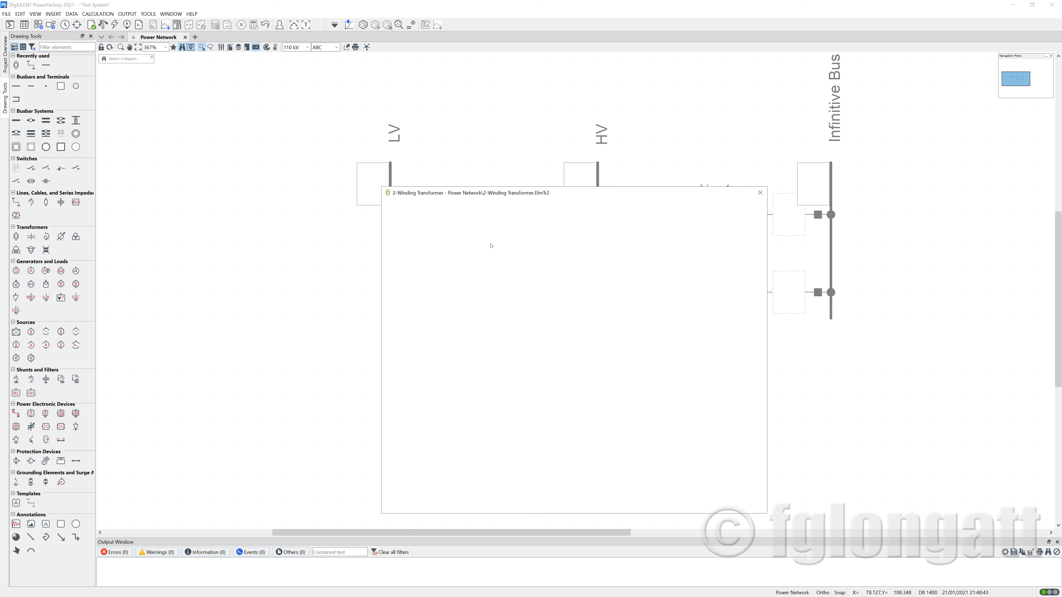
{"action": "type", "text": "T"}
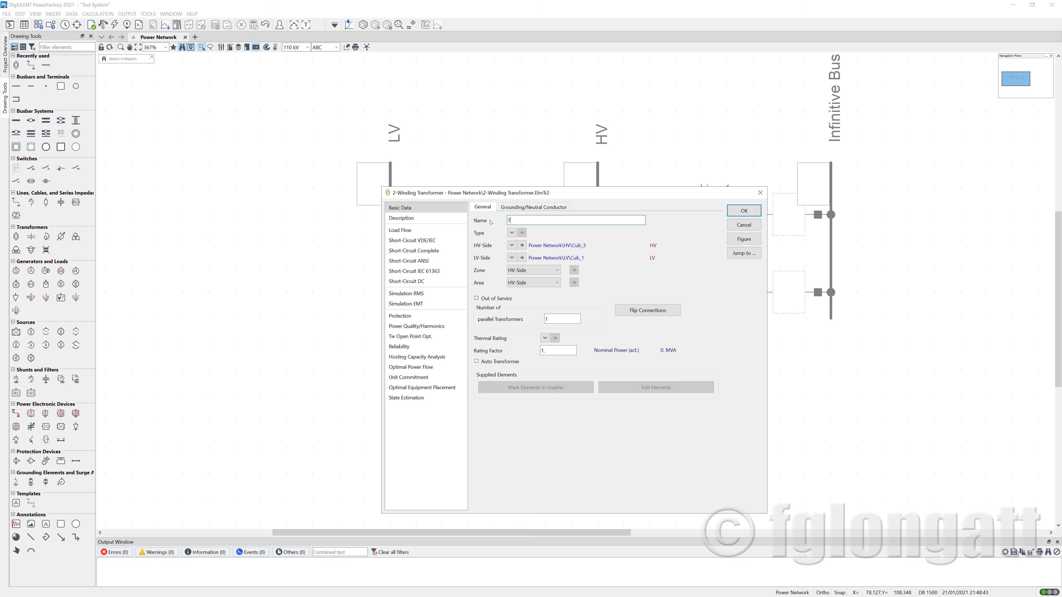
{"action": "left_click", "coordinate": [735, 210]}
{"action": "key", "text": "Escape"}
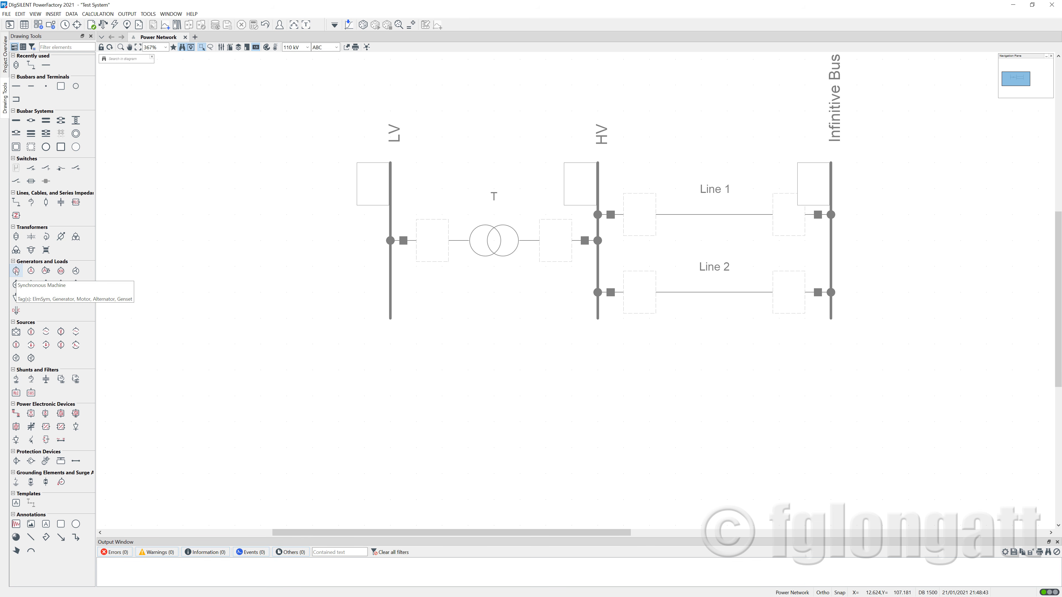
Connect a synchronous machine to the LV busbar, in line with the transformer
{"action": "left_click", "coordinate": [16, 272]}
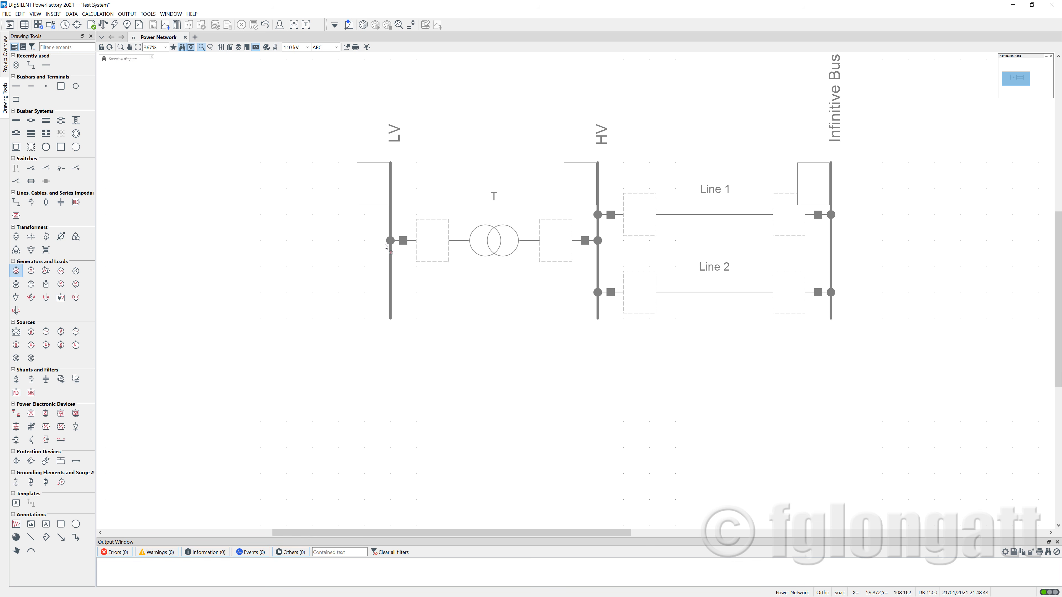
{"action": "left_click", "coordinate": [389, 242]}
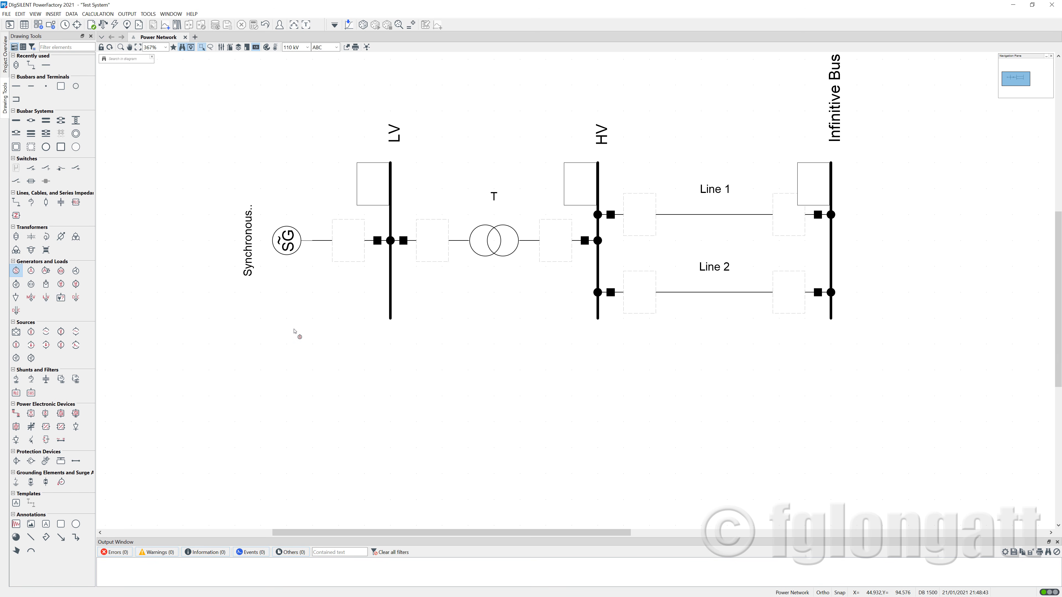
{"action": "key", "text": "Escape"}
{"action": "scroll", "coordinate": [875, 232], "scroll_direction": "up", "scroll_amount": 2}
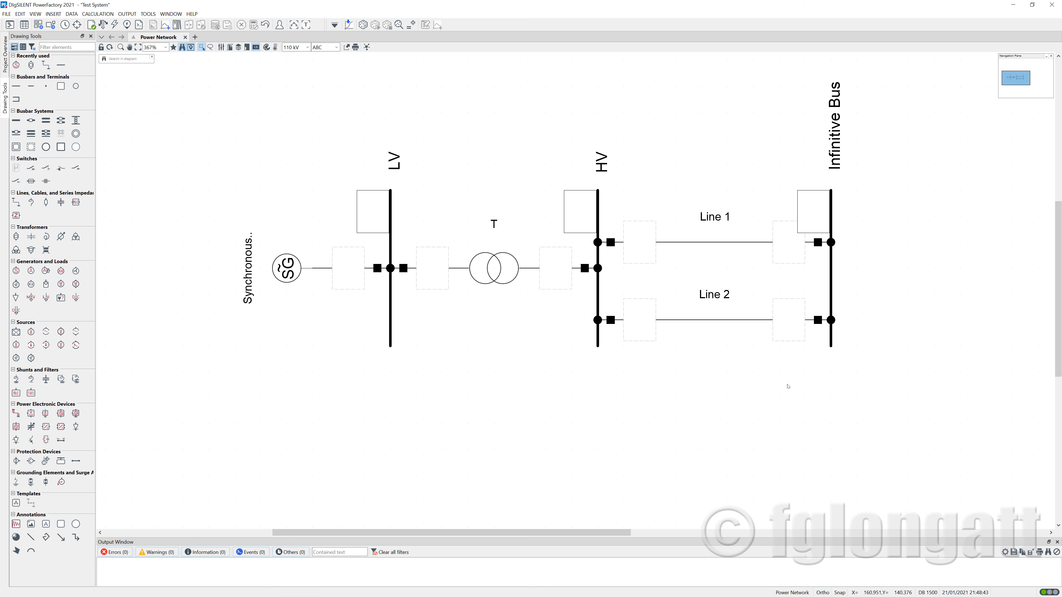
Name the synchronous machine at the LV busbar G
{"action": "double_click", "coordinate": [278, 270]}
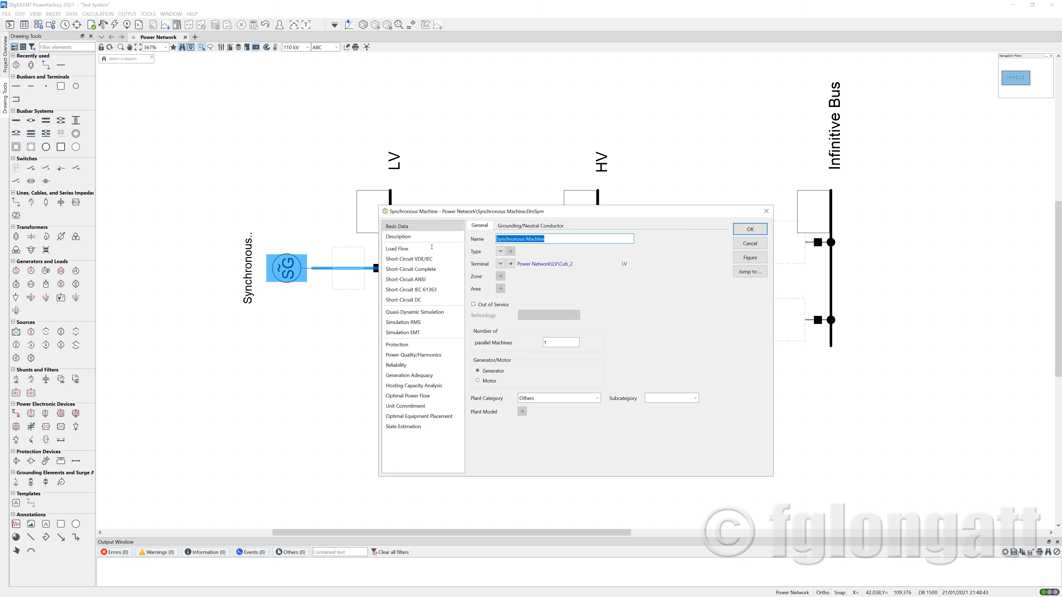
{"action": "type", "text": "G"}
{"action": "left_click", "coordinate": [750, 229]}
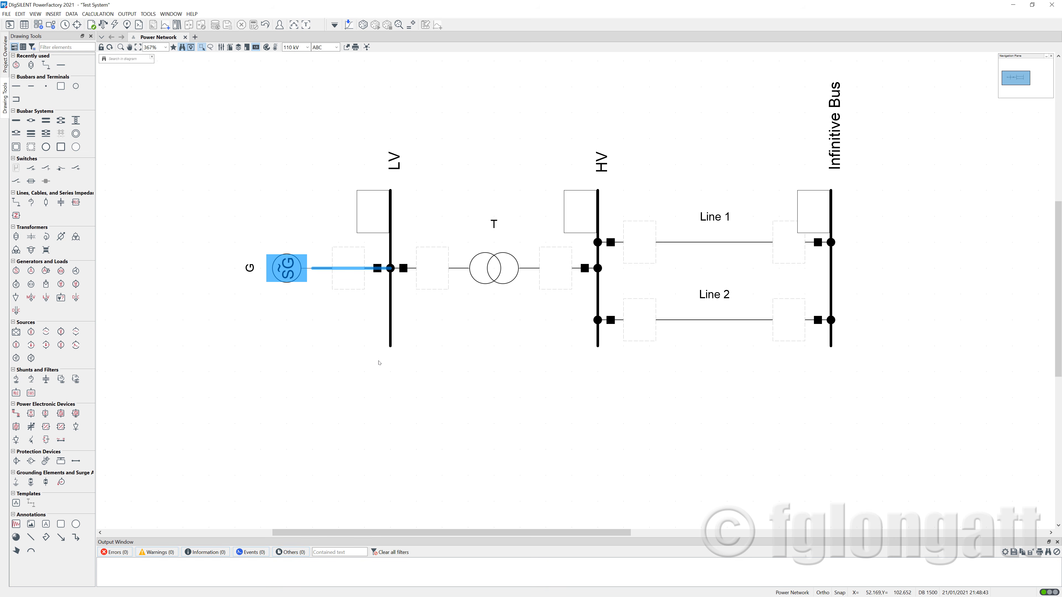
{"action": "left_click", "coordinate": [417, 357]}
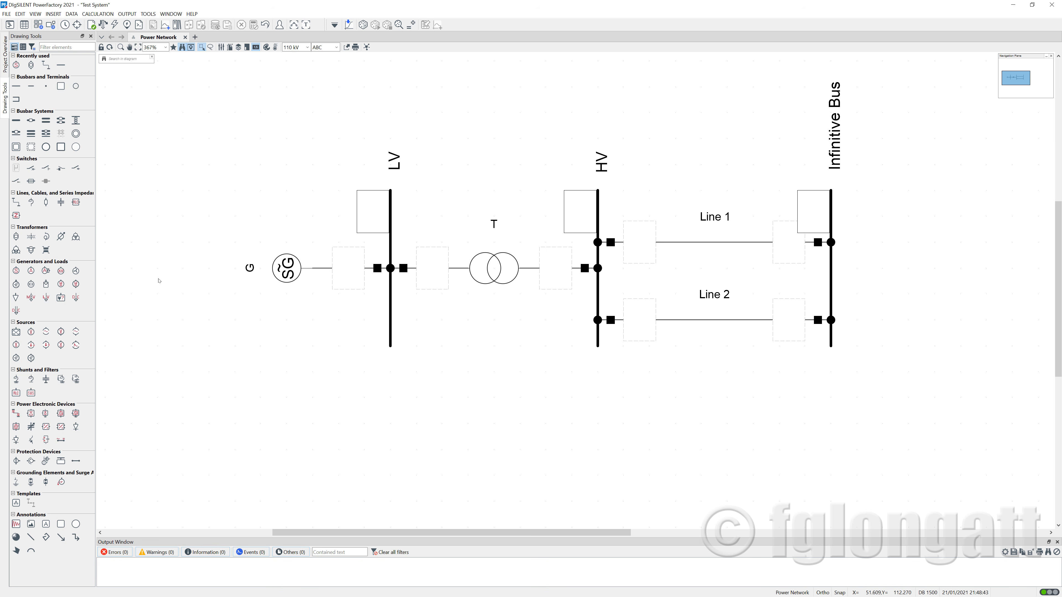
Connect an AC voltage source to the Infinitive Bus and move it to the busbar side opposite the lines
{"action": "left_click", "coordinate": [31, 332]}
{"action": "left_click", "coordinate": [832, 278]}
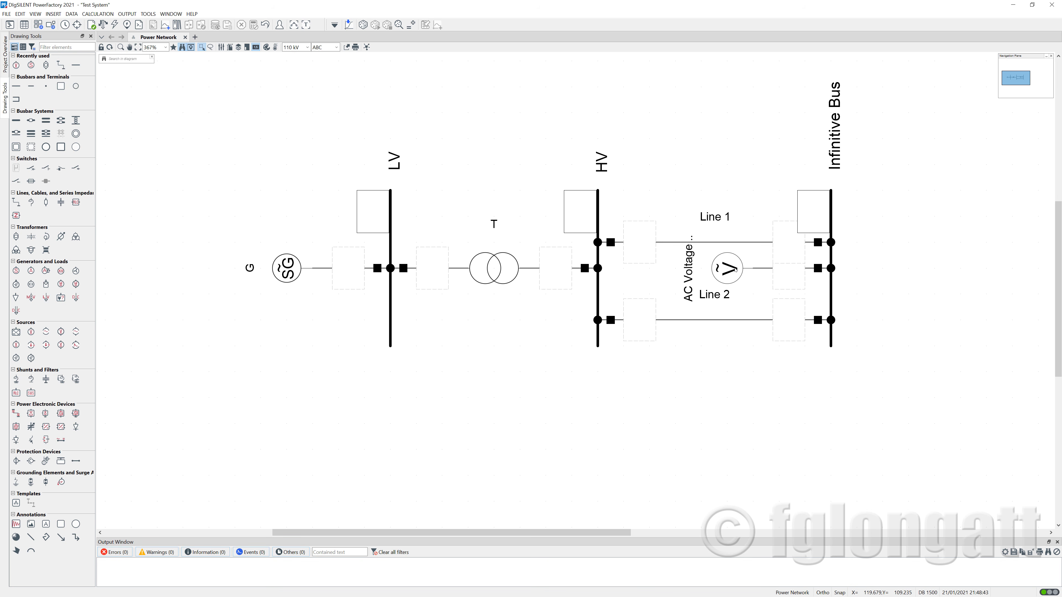
{"action": "left_click_drag", "start_coordinate": [739, 273], "coordinate": [905, 268]}
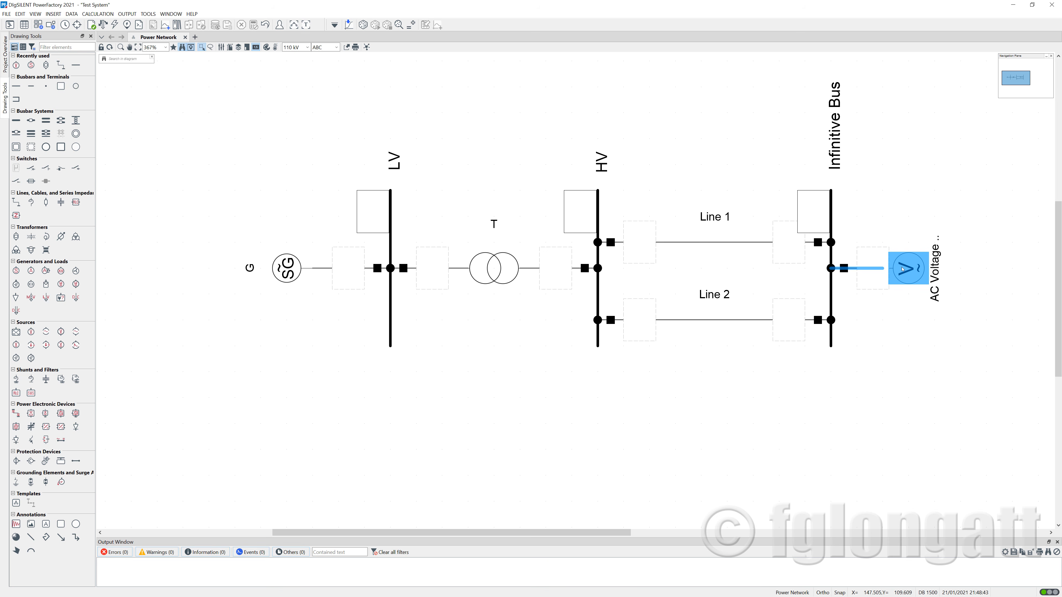
Name the AC voltage source Inf Bus and review its load flow voltage and impedance settings
{"action": "double_click", "coordinate": [907, 268]}
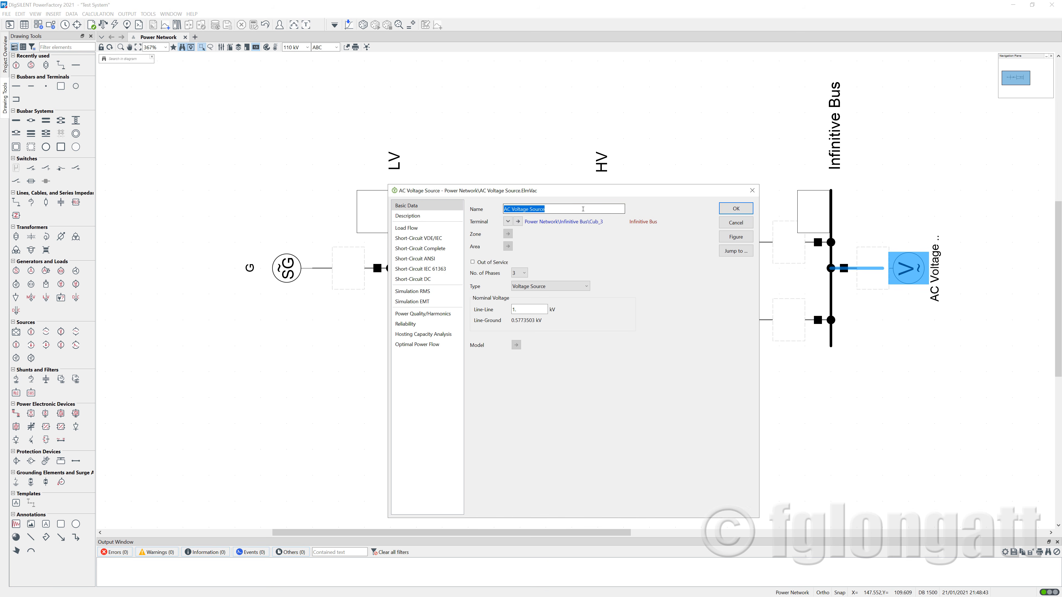
{"action": "type", "text": "Inf"}
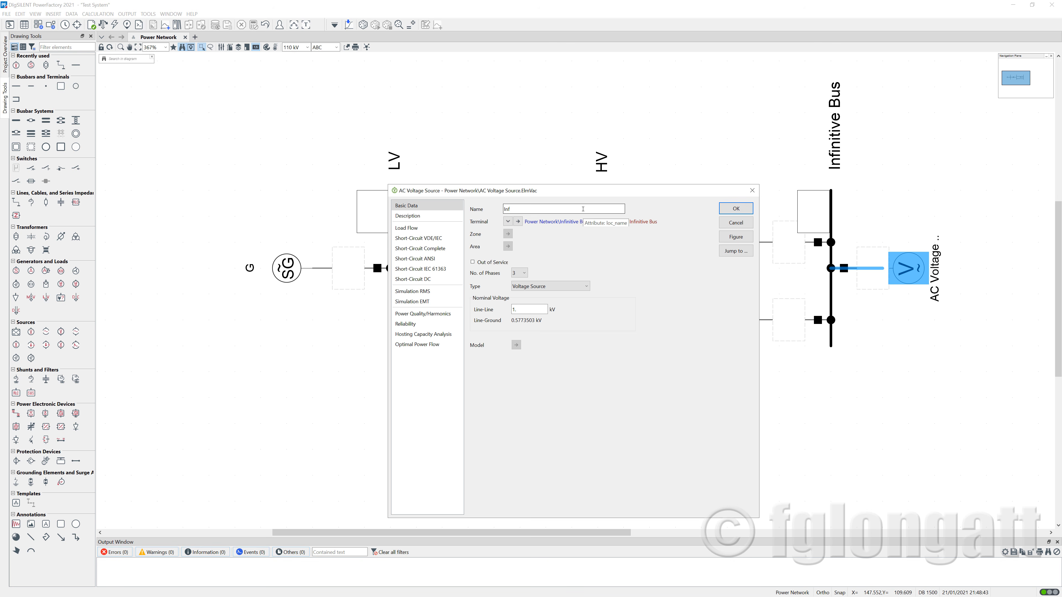
{"action": "key", "text": "BackSpace"}
{"action": "key", "text": "BackSpace"}
{"action": "key", "text": "BackSpace"}
{"action": "type", "text": "Inf"}
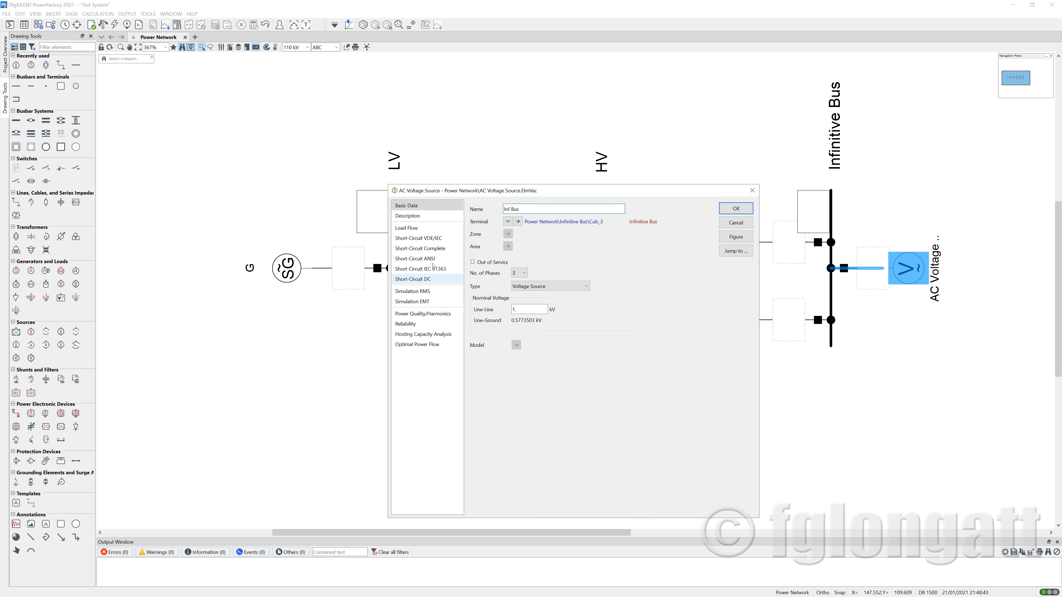
{"action": "left_click", "coordinate": [434, 234]}
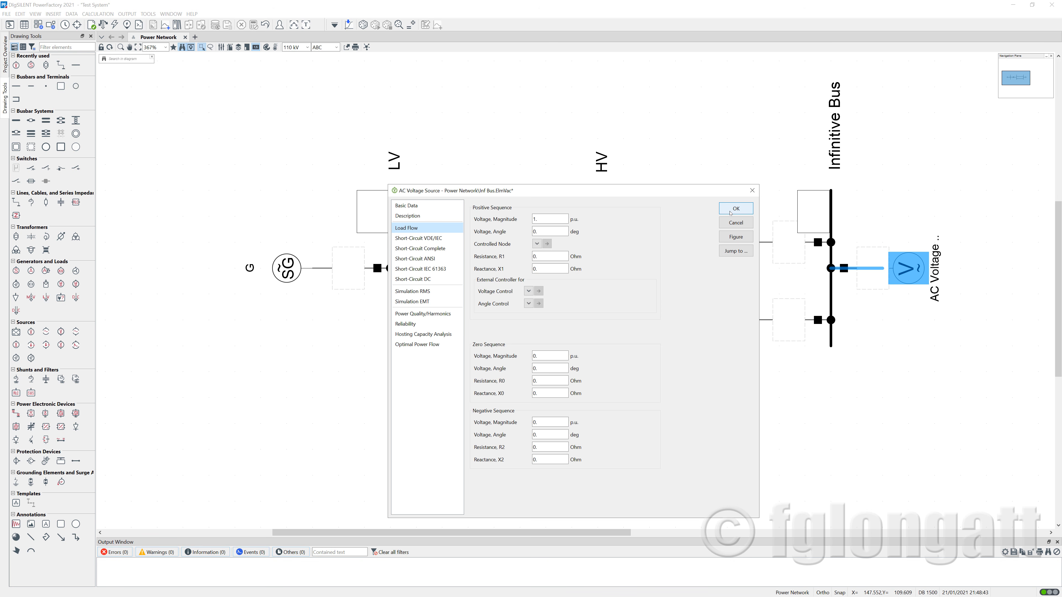
{"action": "left_click", "coordinate": [735, 208]}
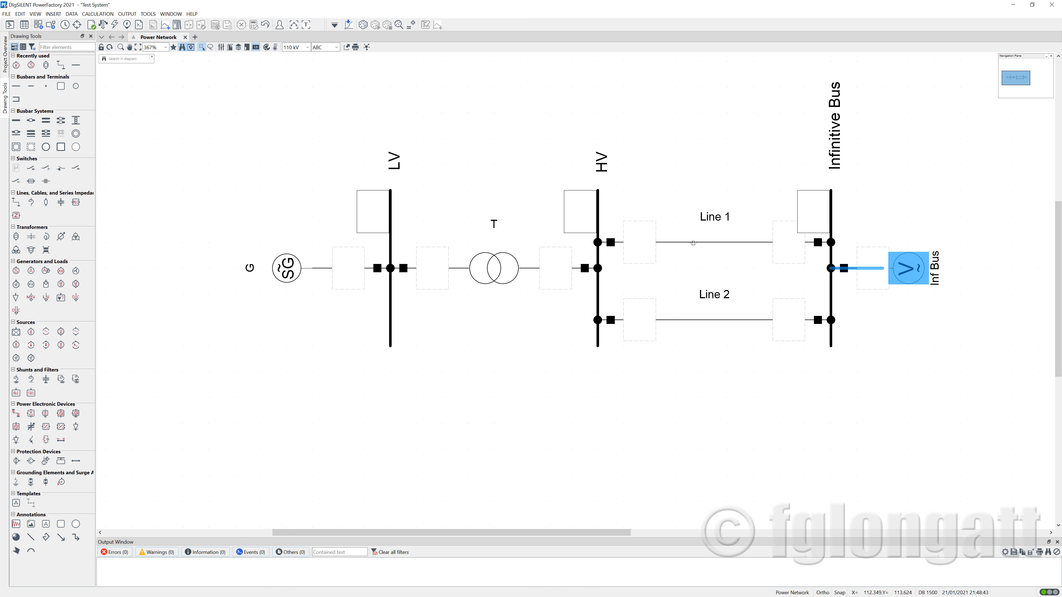
Examine the basic data of Line 1 and transformer T, checking their type and terminal assignments
{"action": "double_click", "coordinate": [692, 242]}
{"action": "left_click", "coordinate": [420, 209]}
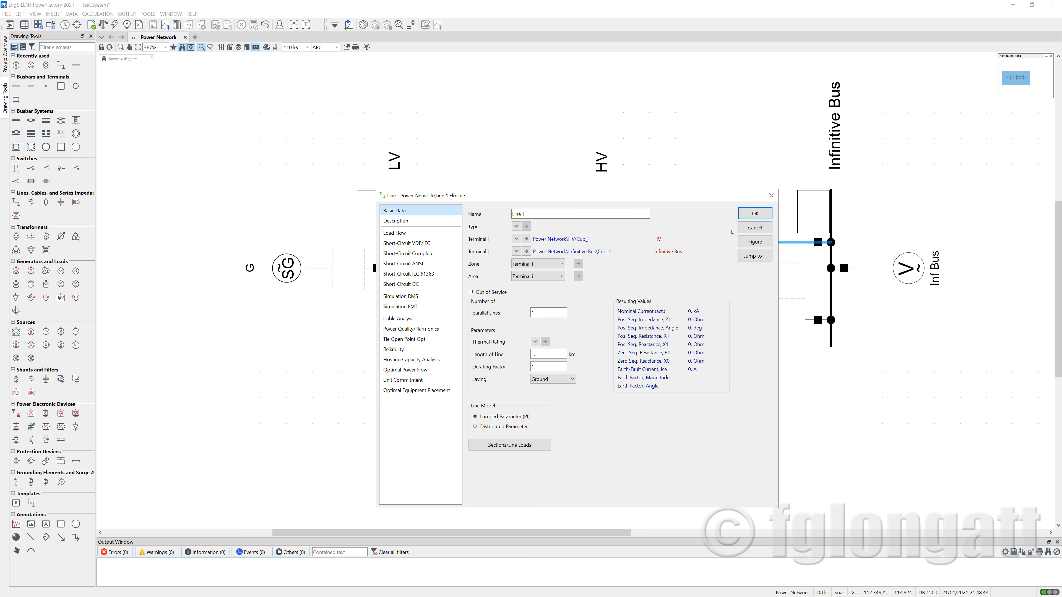
{"action": "left_click", "coordinate": [754, 213]}
{"action": "left_click", "coordinate": [490, 270]}
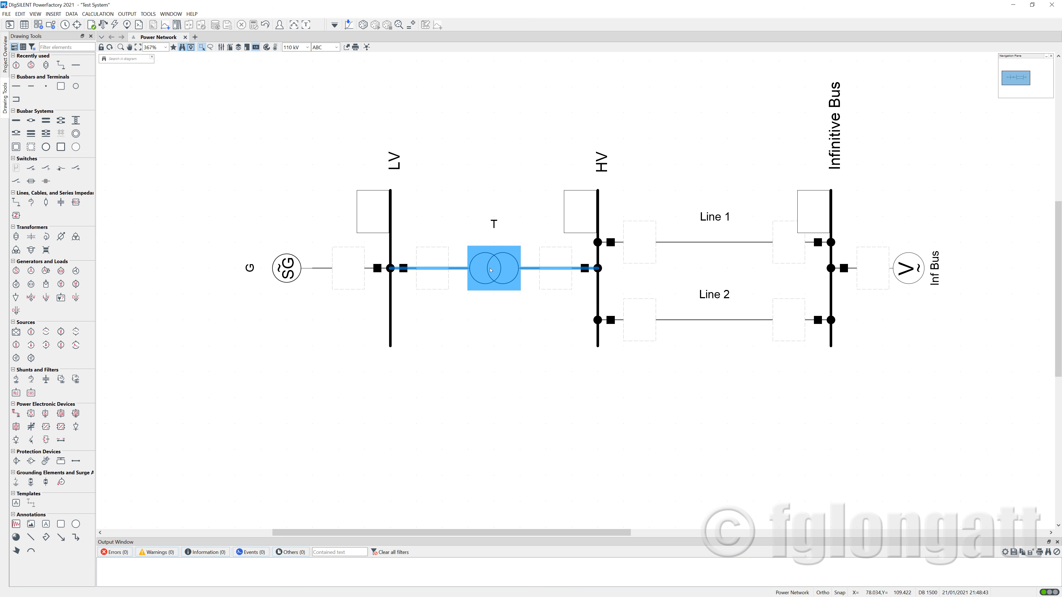
{"action": "double_click", "coordinate": [491, 270]}
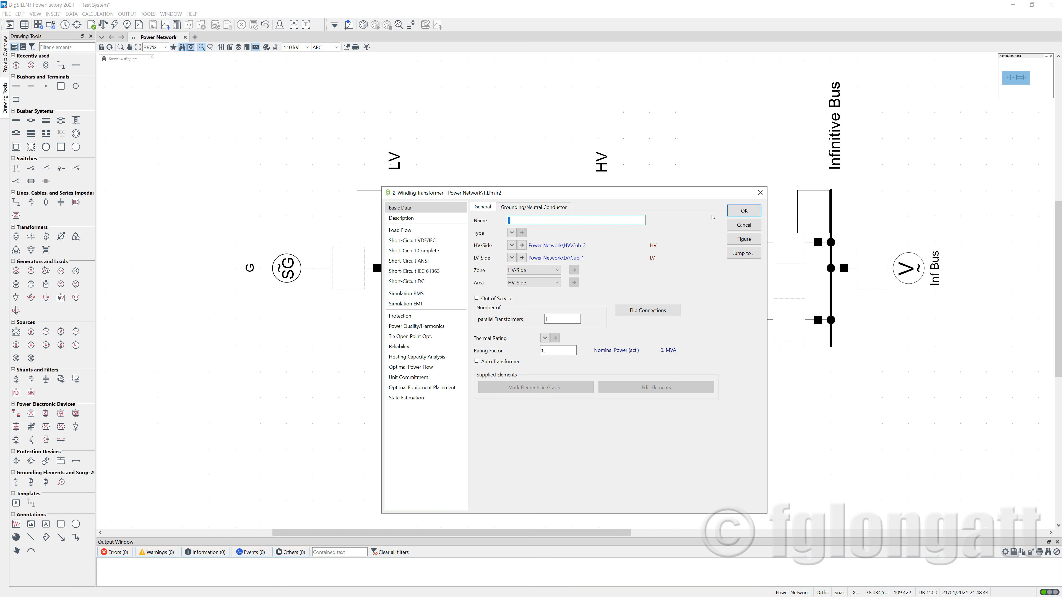
Close transformer T's data and create a new project line type for Line 1 named Line Type 232 kV, rated 232 kV
{"action": "left_click", "coordinate": [744, 211]}
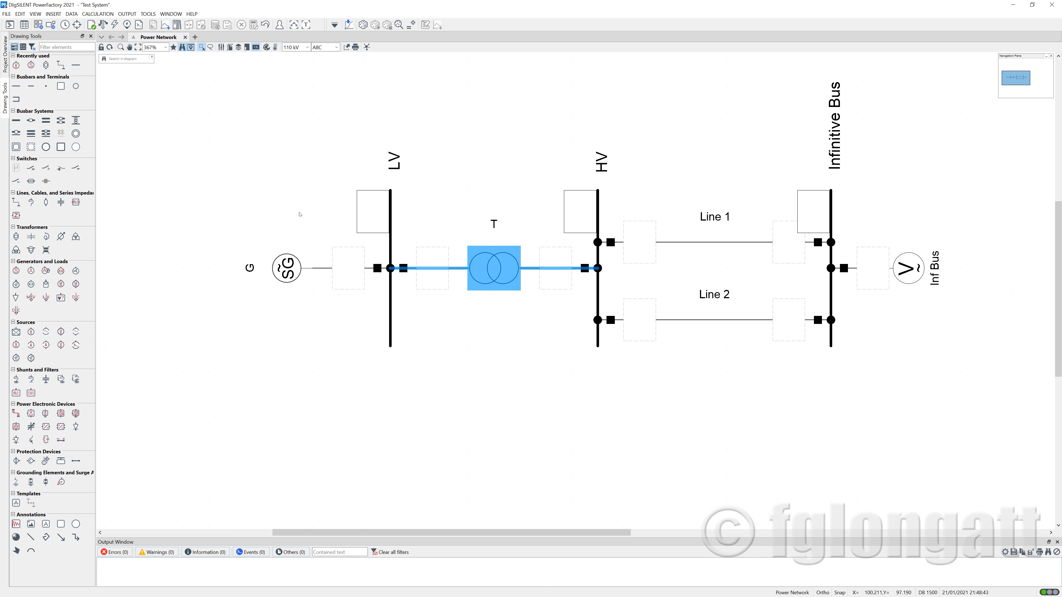
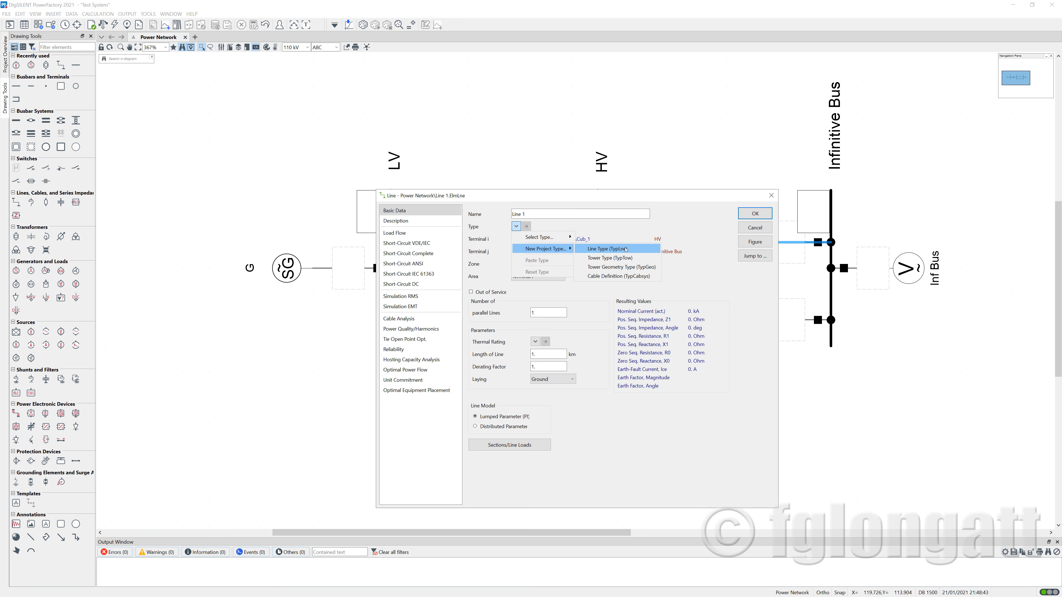
{"action": "left_click", "coordinate": [626, 250]}
{"action": "left_click", "coordinate": [599, 281]}
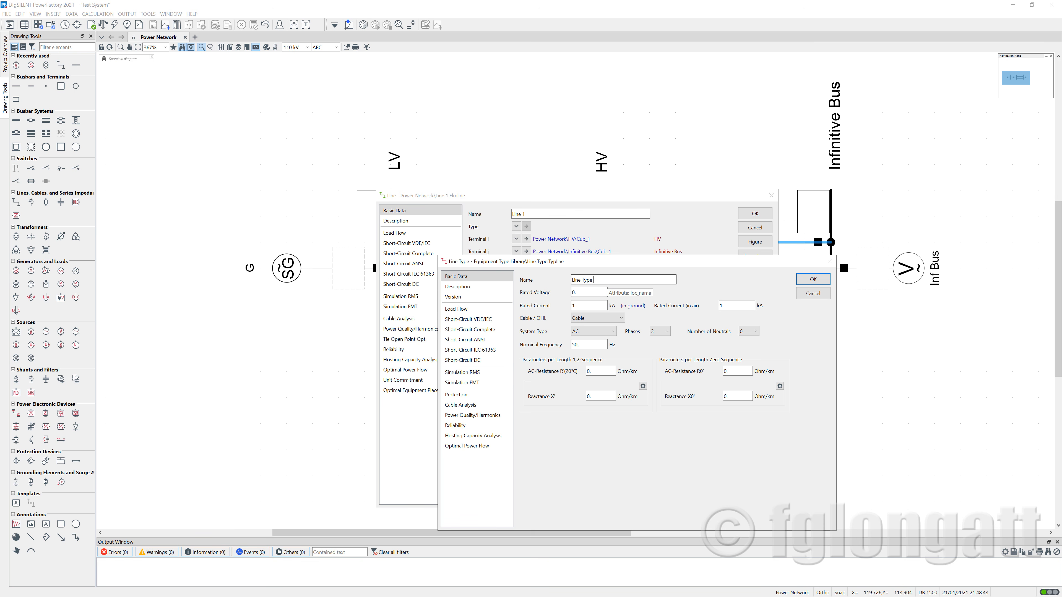
{"action": "type", "text": "232 kV"}
{"action": "key", "text": "Tab"}
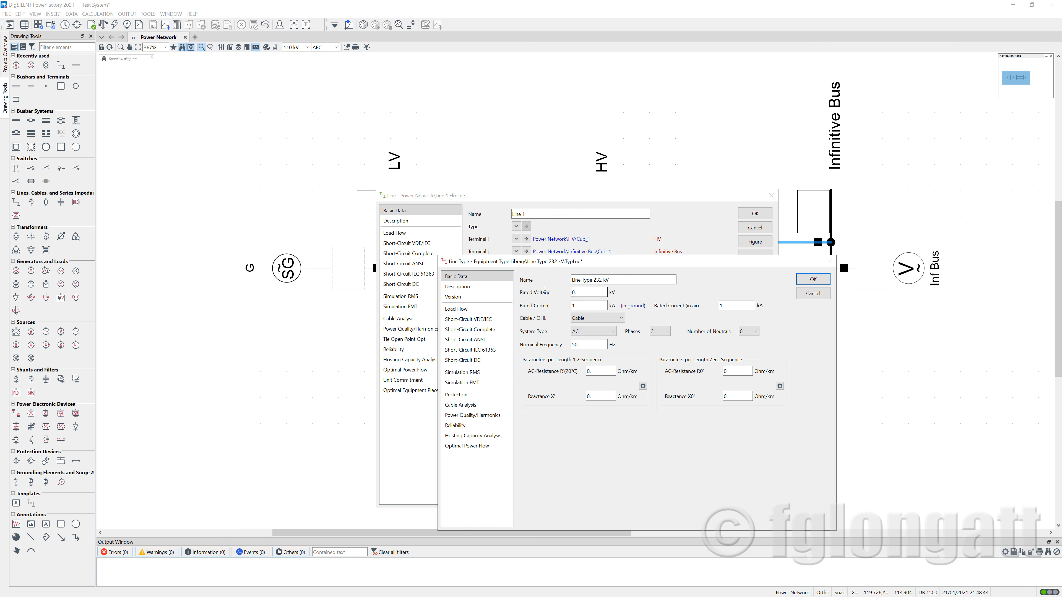
{"action": "type", "text": "232"}
{"action": "key", "text": "Tab"}
Keep the line type's AC resistance R' at 0 and set its reactance X' to 80.736 Ohm/km
{"action": "double_click", "coordinate": [588, 344]}
{"action": "double_click", "coordinate": [600, 370]}
{"action": "type", "text": "80.736"}
{"action": "left_click_drag", "start_coordinate": [606, 372], "coordinate": [548, 367]}
{"action": "type", "text": "0"}
{"action": "left_click", "coordinate": [613, 396]}
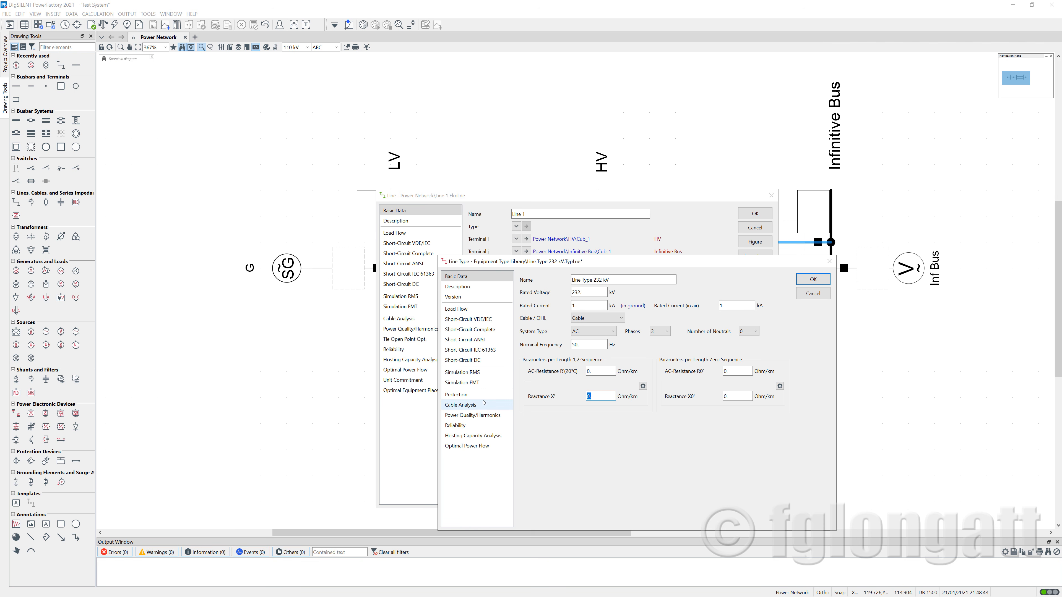
{"action": "type", "text": "80"}
{"action": "type", "text": ".4"}
{"action": "type", "text": "736"}
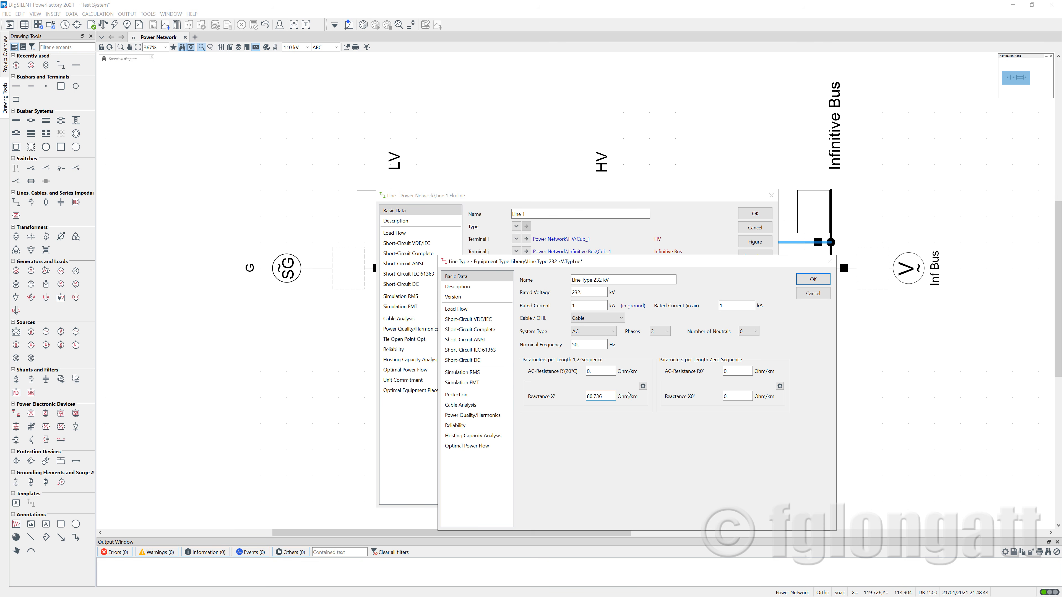
Check the line type's name, voltage and reactance, set it to Overhead Line and apply it to Line 1
{"action": "left_click_drag", "start_coordinate": [623, 280], "coordinate": [547, 280]}
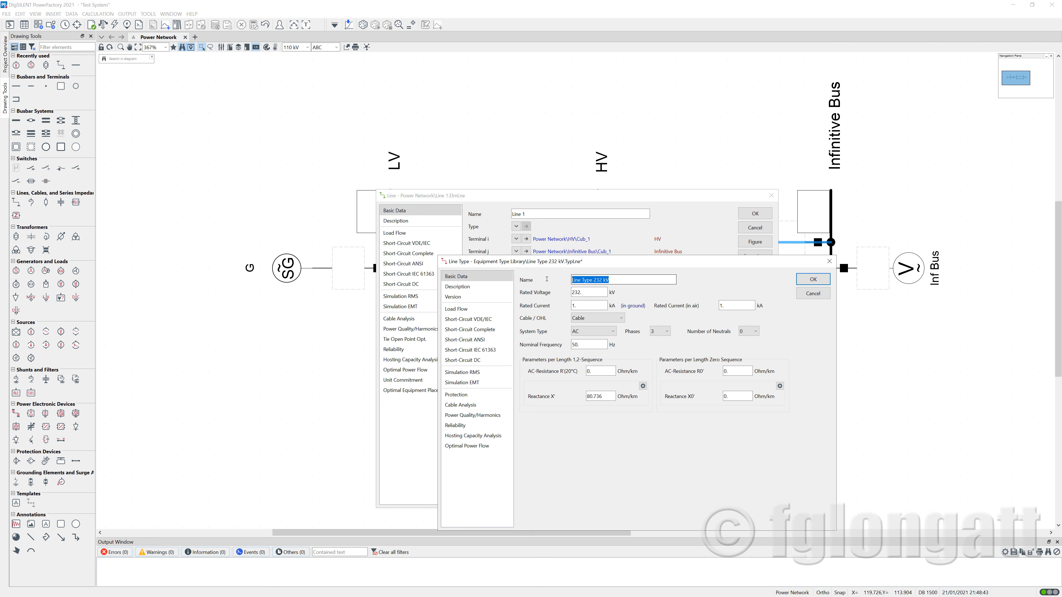
{"action": "double_click", "coordinate": [592, 294]}
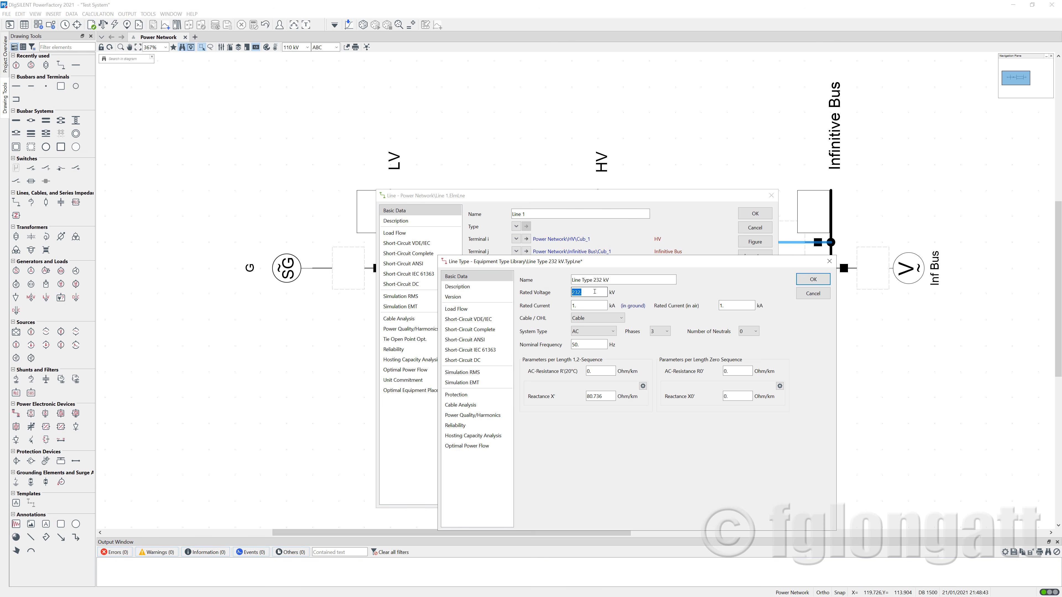
{"action": "double_click", "coordinate": [607, 396]}
{"action": "left_click", "coordinate": [621, 318]}
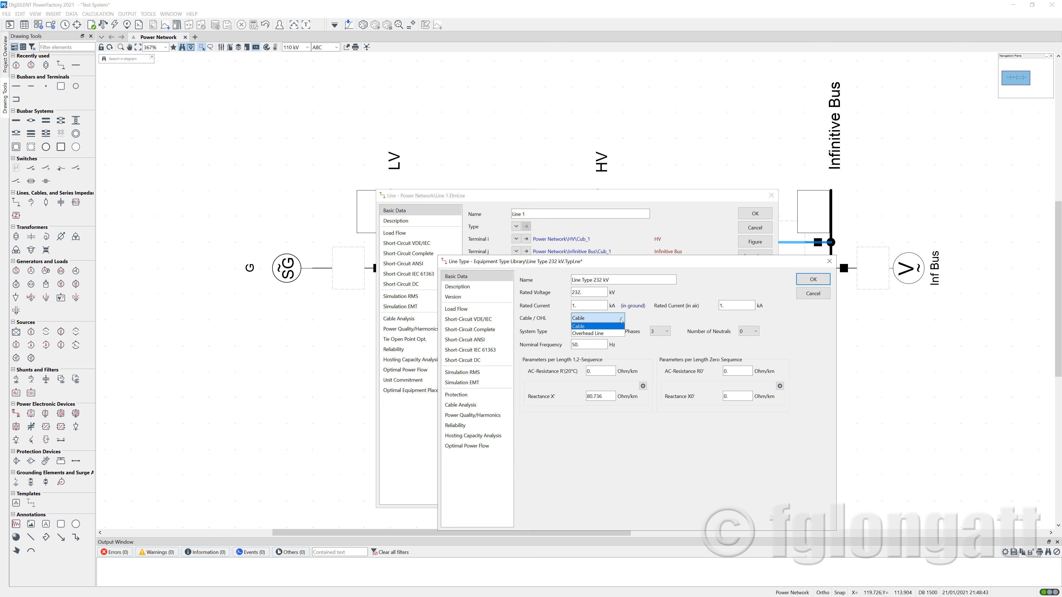
{"action": "left_click", "coordinate": [613, 334]}
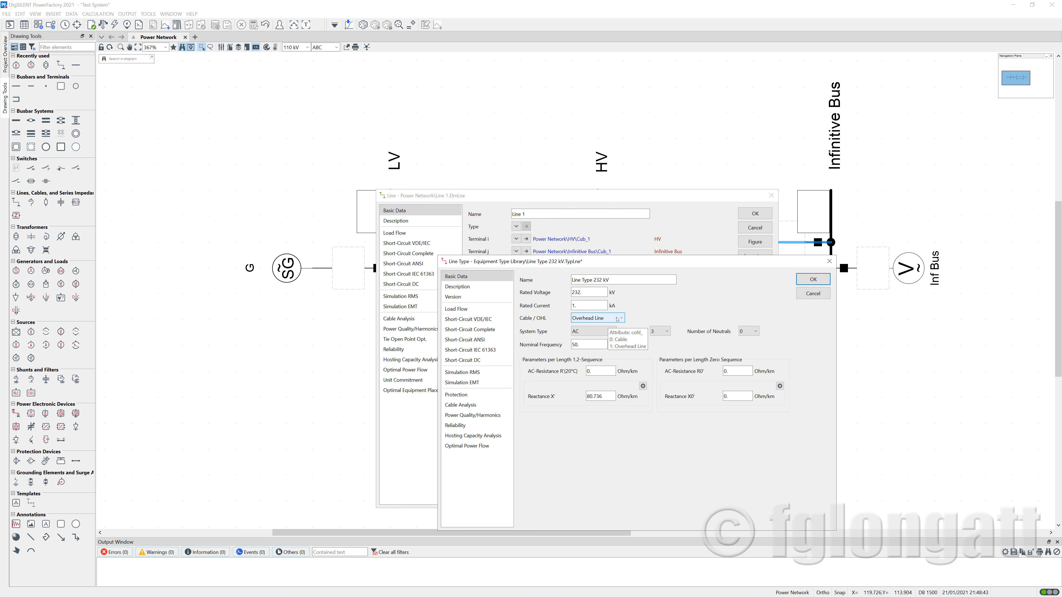
{"action": "left_click", "coordinate": [616, 319]}
{"action": "left_click", "coordinate": [618, 334]}
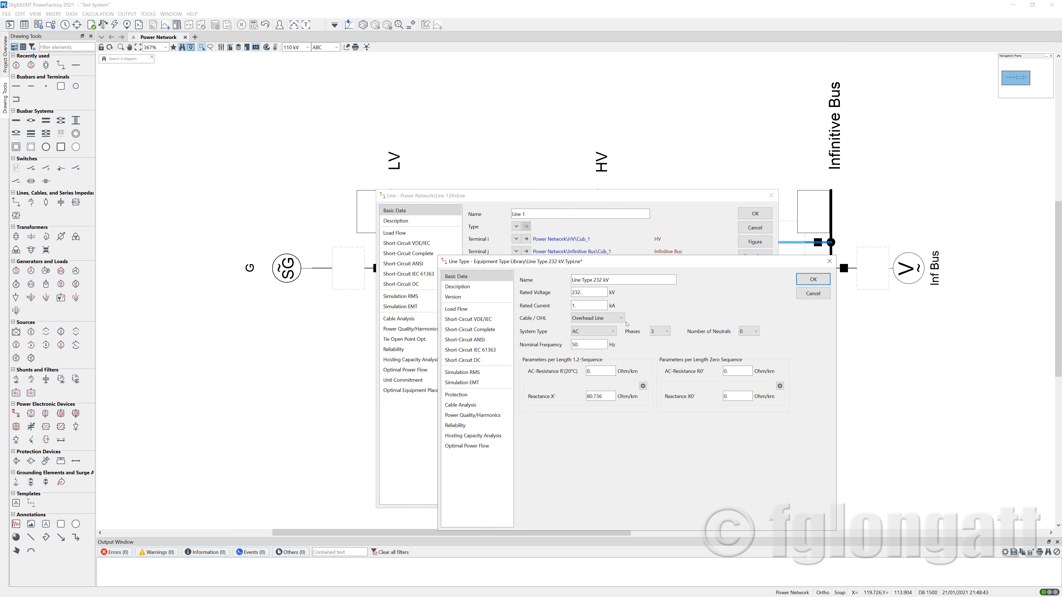
{"action": "left_click", "coordinate": [813, 279]}
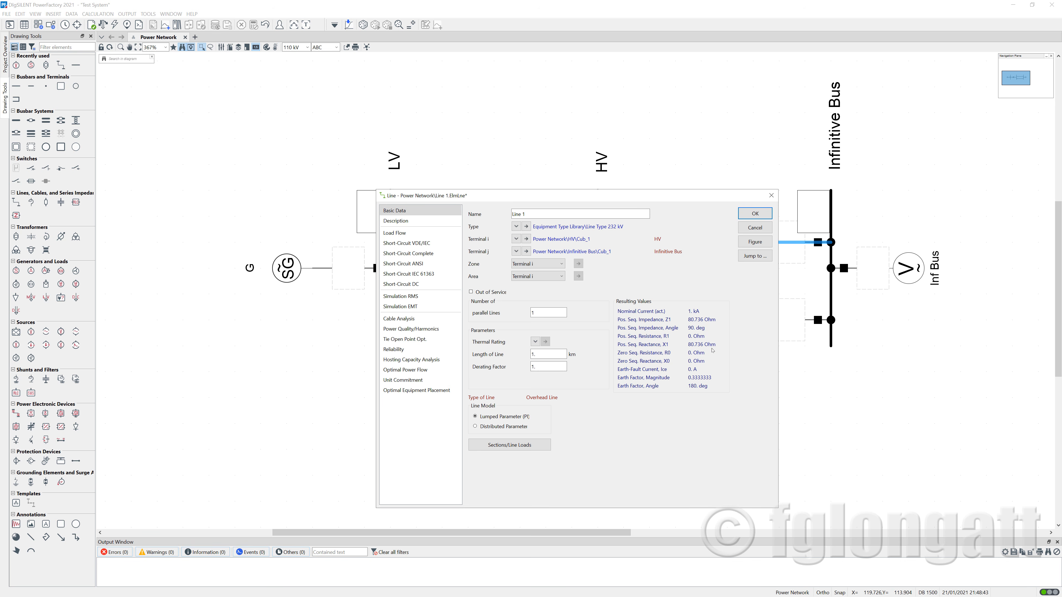
Accept Line 1's data with its current length and adapt the width of its diagram label to the text
{"action": "left_click_drag", "start_coordinate": [561, 355], "coordinate": [425, 350]}
{"action": "key", "text": "Return"}
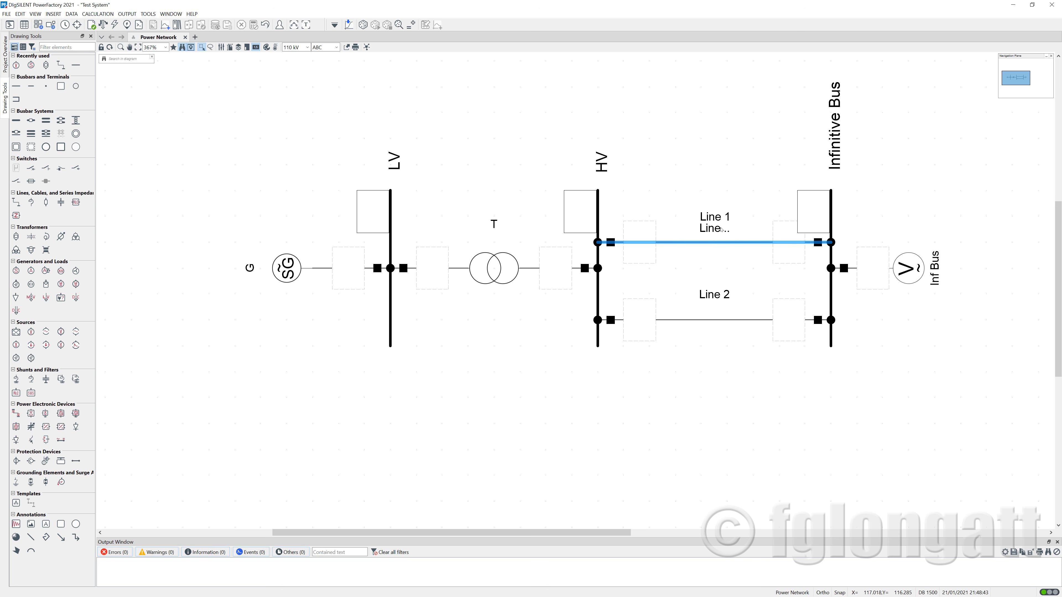
{"action": "right_click", "coordinate": [723, 230]}
{"action": "left_click", "coordinate": [748, 339]}
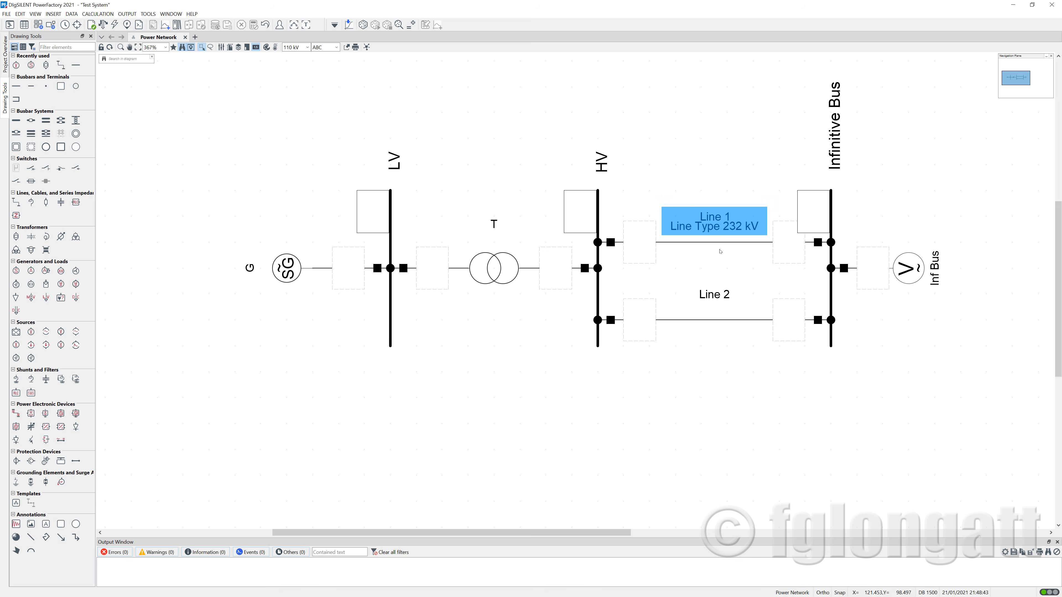
{"action": "key", "text": "Escape"}
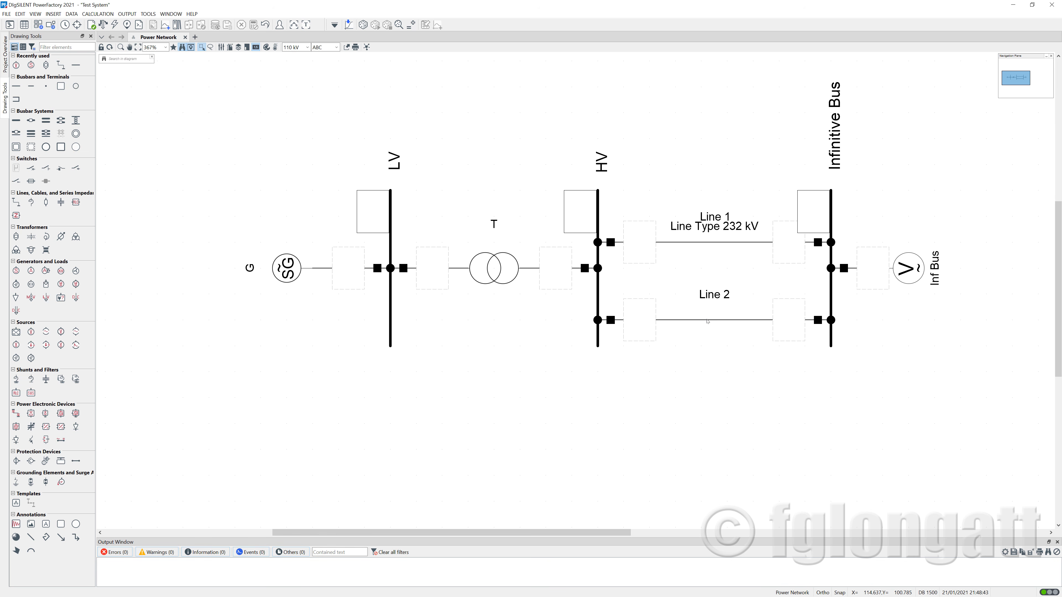
Assign the existing Line Type 232 kV from the project's equipment type library to Line 2
{"action": "double_click", "coordinate": [707, 321]}
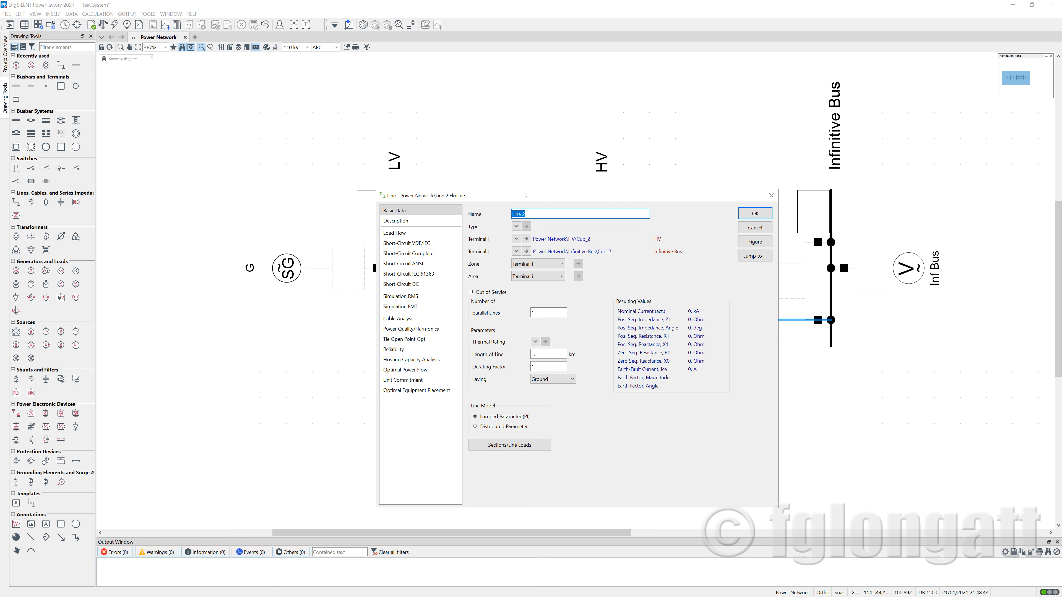
{"action": "left_click", "coordinate": [516, 226]}
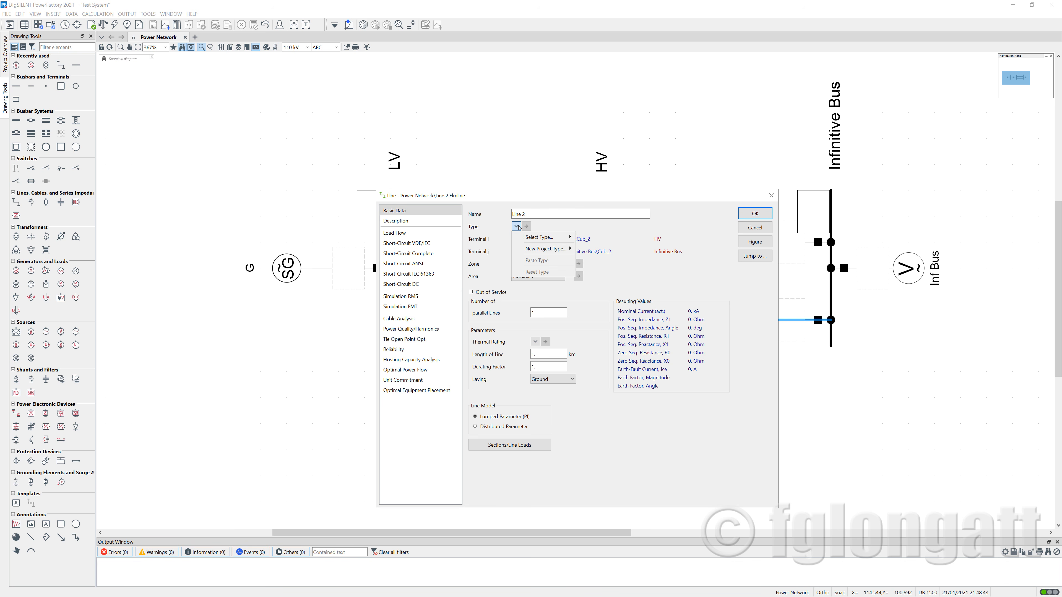
{"action": "mouse_move", "coordinate": [528, 237]}
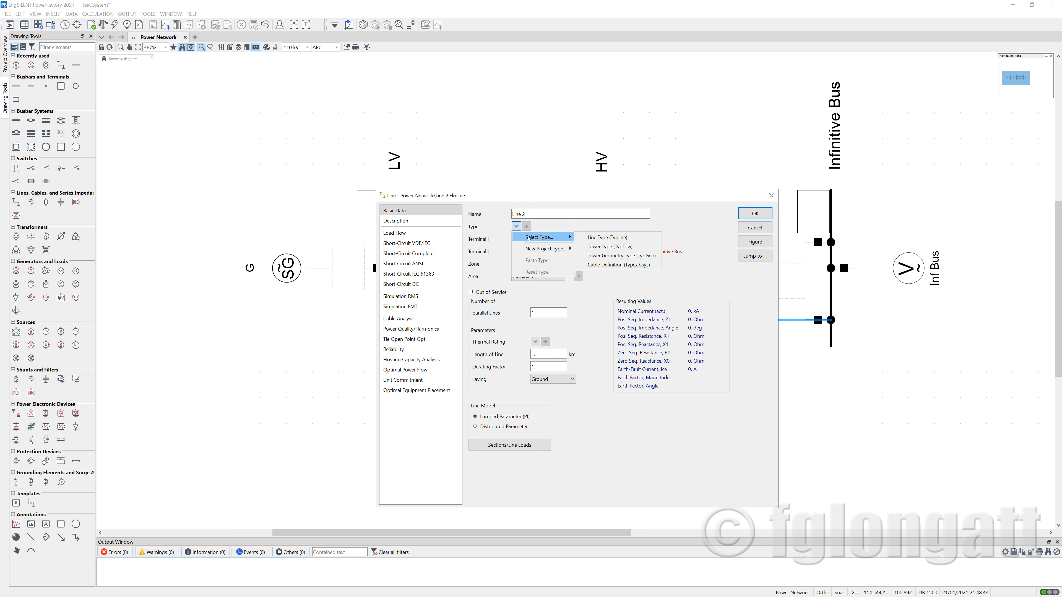
{"action": "left_click", "coordinate": [599, 238]}
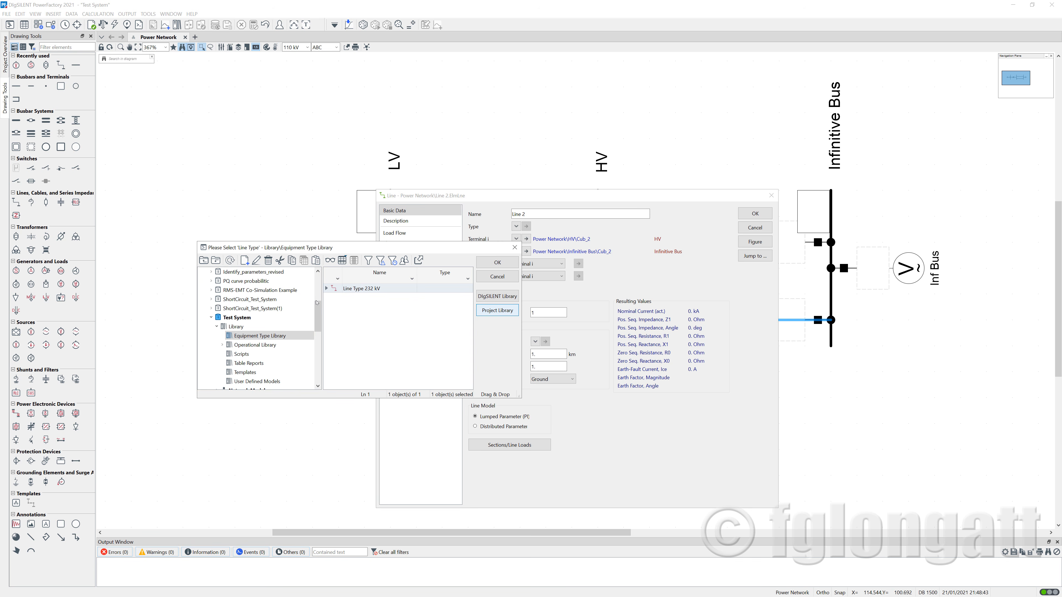
{"action": "left_click", "coordinate": [333, 288]}
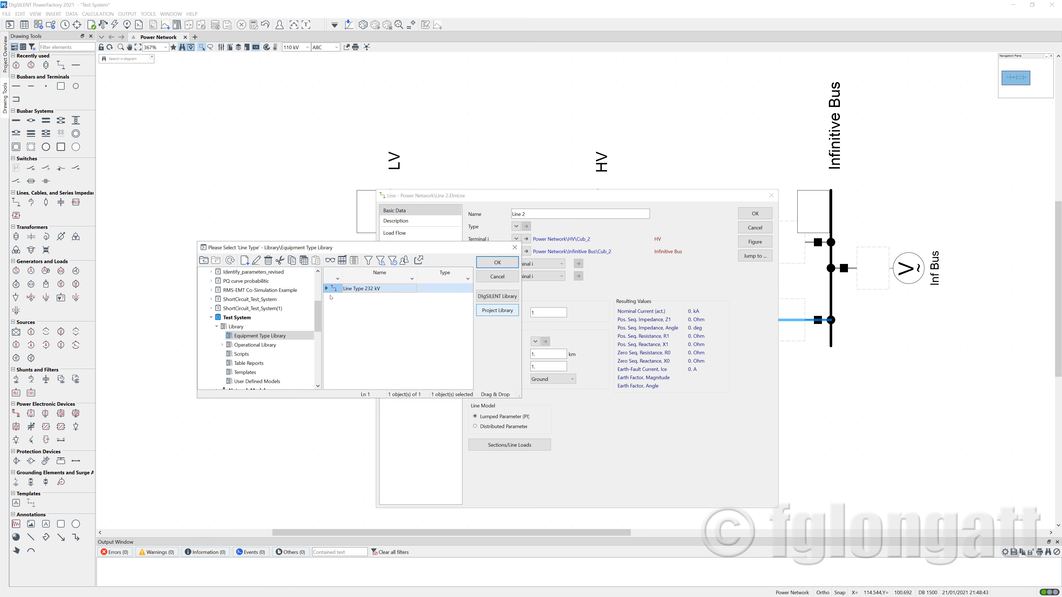
{"action": "left_click", "coordinate": [496, 261]}
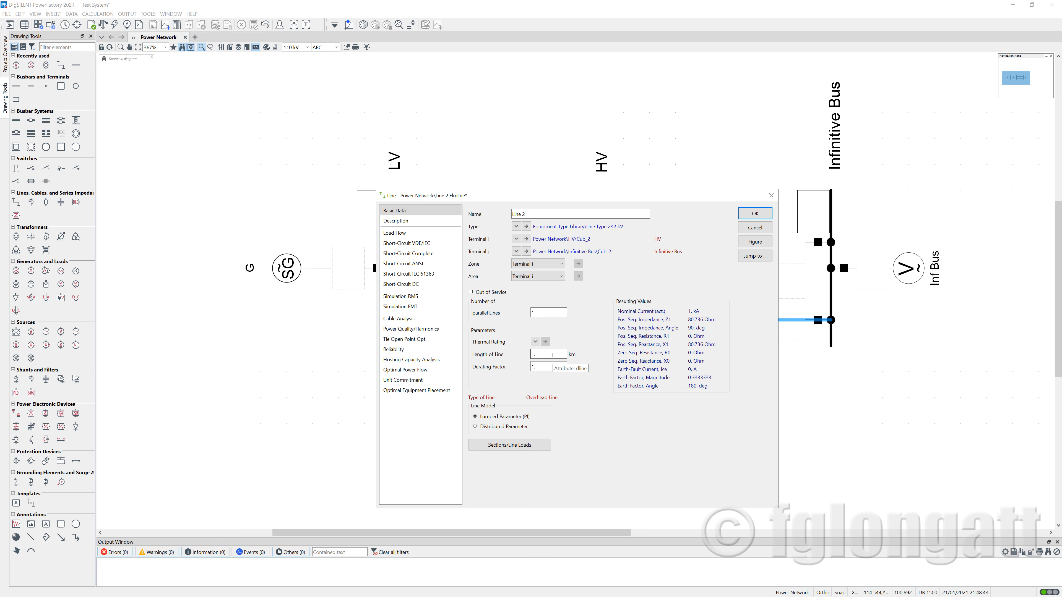
Accept Line 2's data with its current length and adapt the width of its diagram label to the text
{"action": "left_click_drag", "start_coordinate": [550, 354], "coordinate": [487, 357]}
{"action": "left_click", "coordinate": [756, 213]}
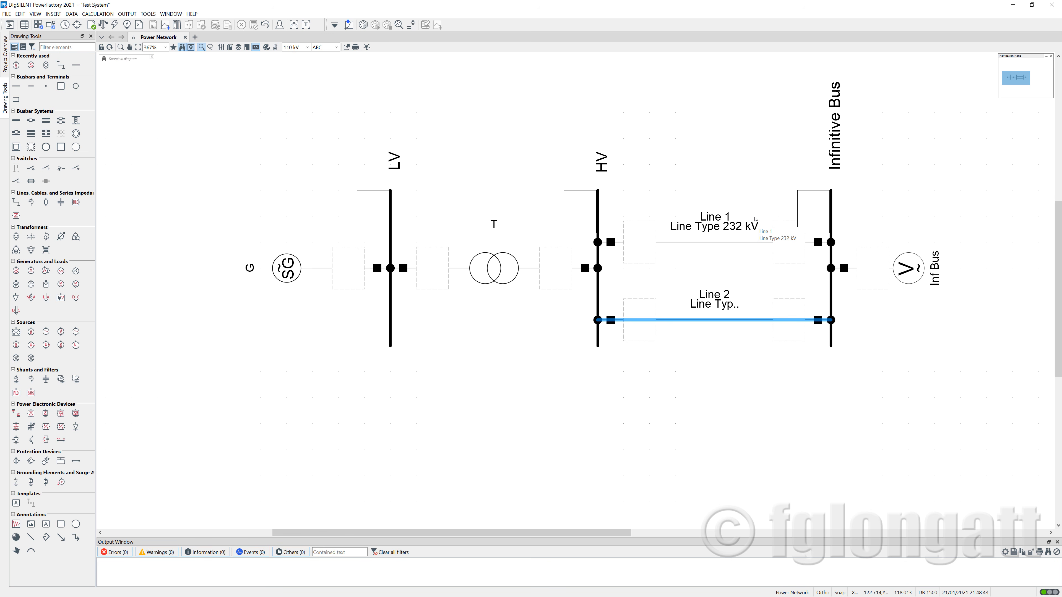
{"action": "right_click", "coordinate": [717, 308]}
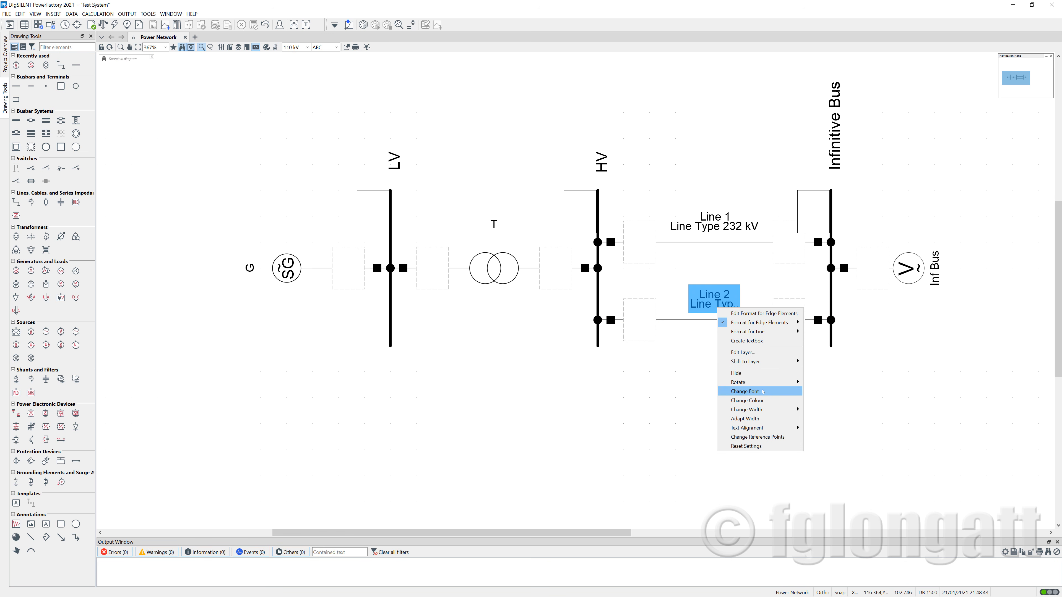
{"action": "left_click", "coordinate": [763, 424]}
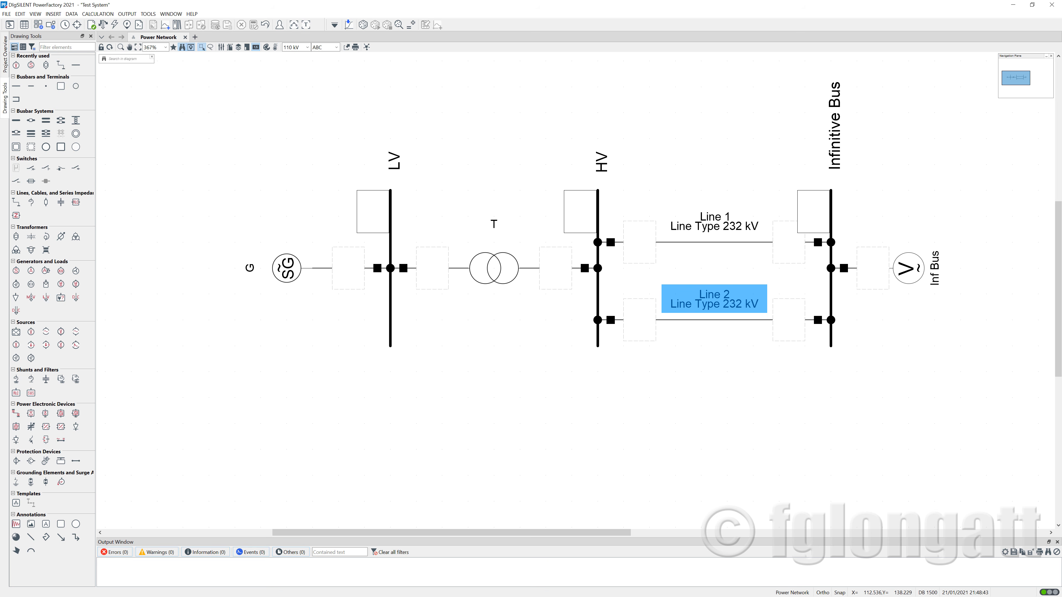
Create a new project type for transformer T and name it Type 100 MVA 11-232 kV
{"action": "double_click", "coordinate": [486, 279]}
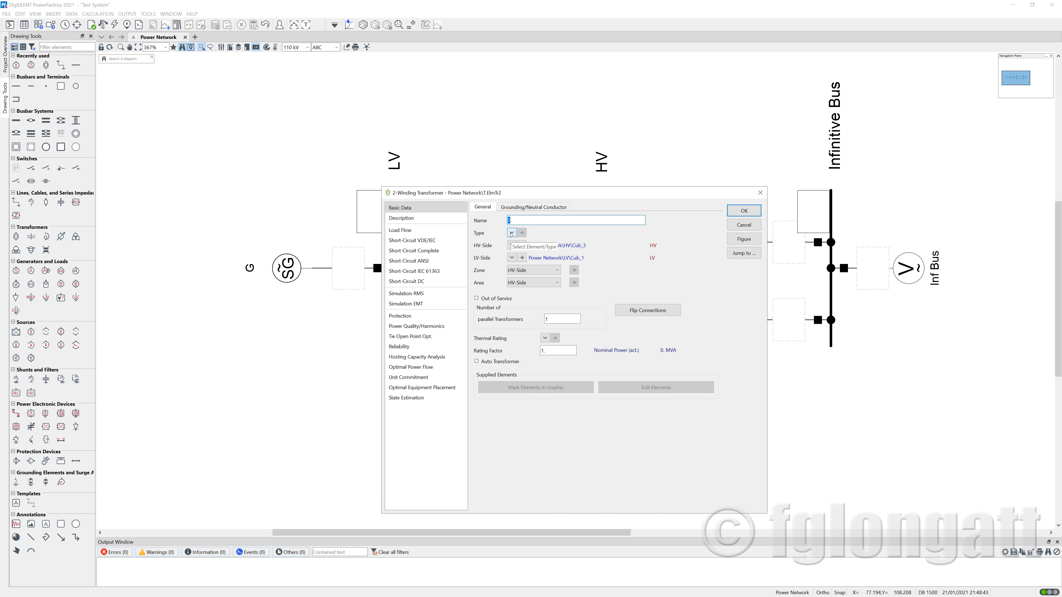
{"action": "left_click", "coordinate": [511, 232]}
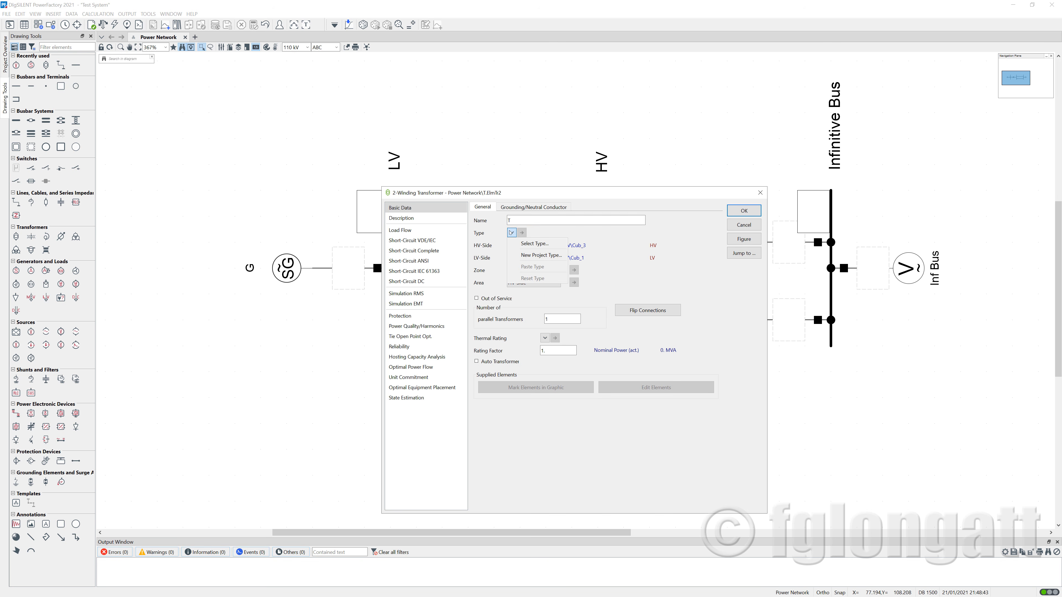
{"action": "left_click", "coordinate": [526, 247]}
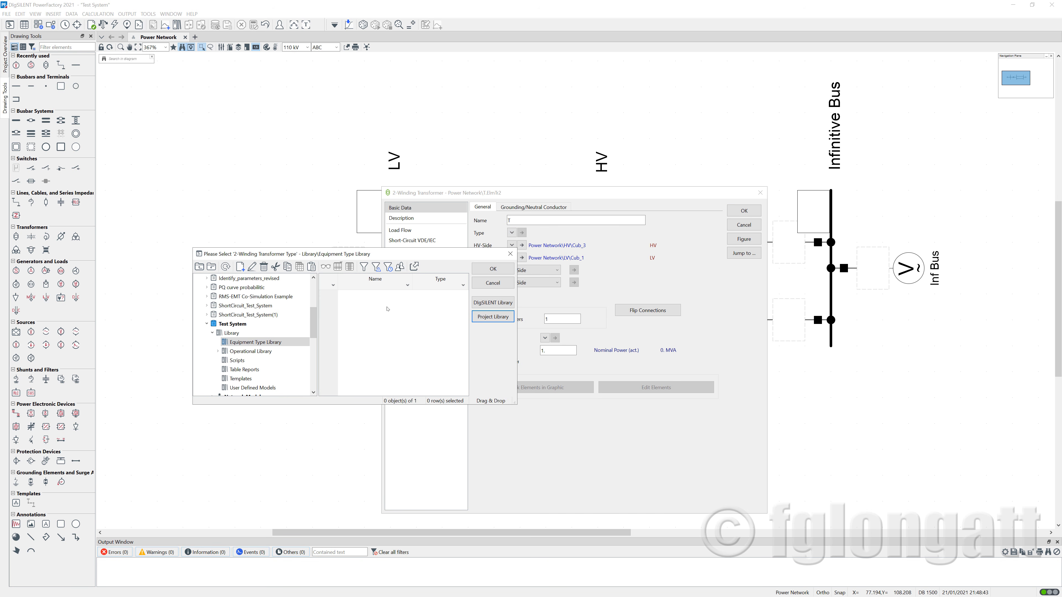
{"action": "left_click", "coordinate": [493, 268]}
{"action": "left_click", "coordinate": [511, 233]}
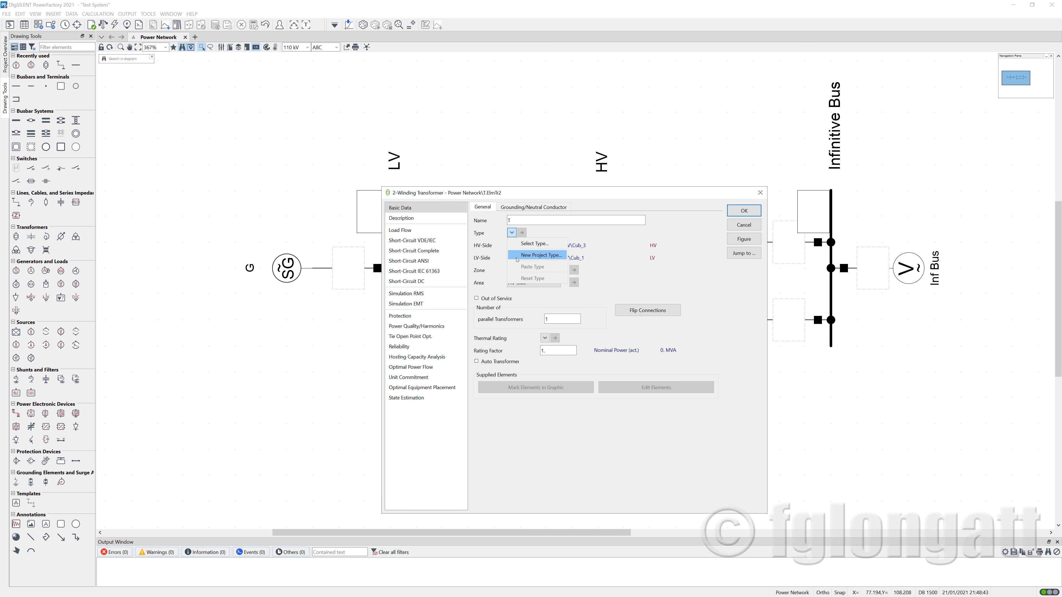
{"action": "left_click", "coordinate": [517, 259]}
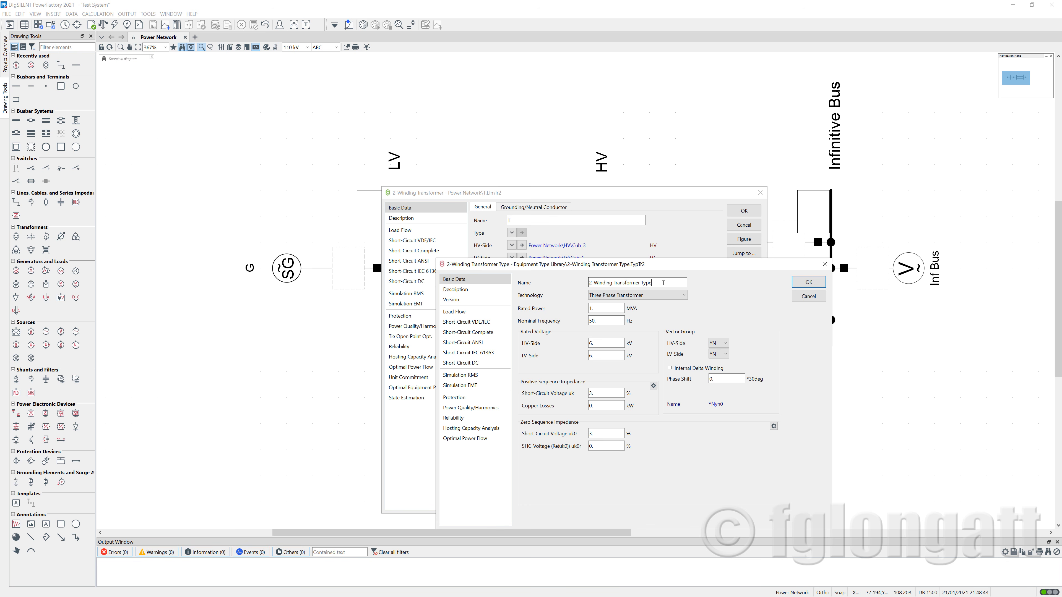
{"action": "type", "text": "Type 100 MVA 11-232"}
{"action": "type", "text": "KkV"}
{"action": "key", "text": "BackSpace"}
Set the transformer type's rated power to 100 MVA and its rated voltages to 232 kV HV-side and 11 kV LV-side
{"action": "left_click_drag", "start_coordinate": [603, 309], "coordinate": [540, 309]}
{"action": "type", "text": "100"}
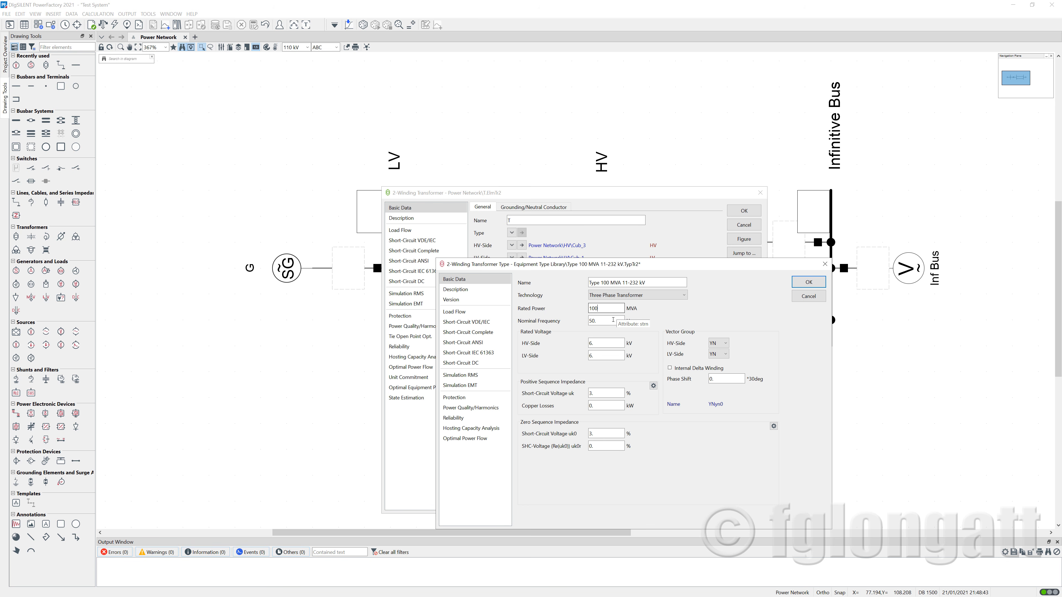
{"action": "left_click", "coordinate": [613, 320]}
{"action": "key", "text": "Tab"}
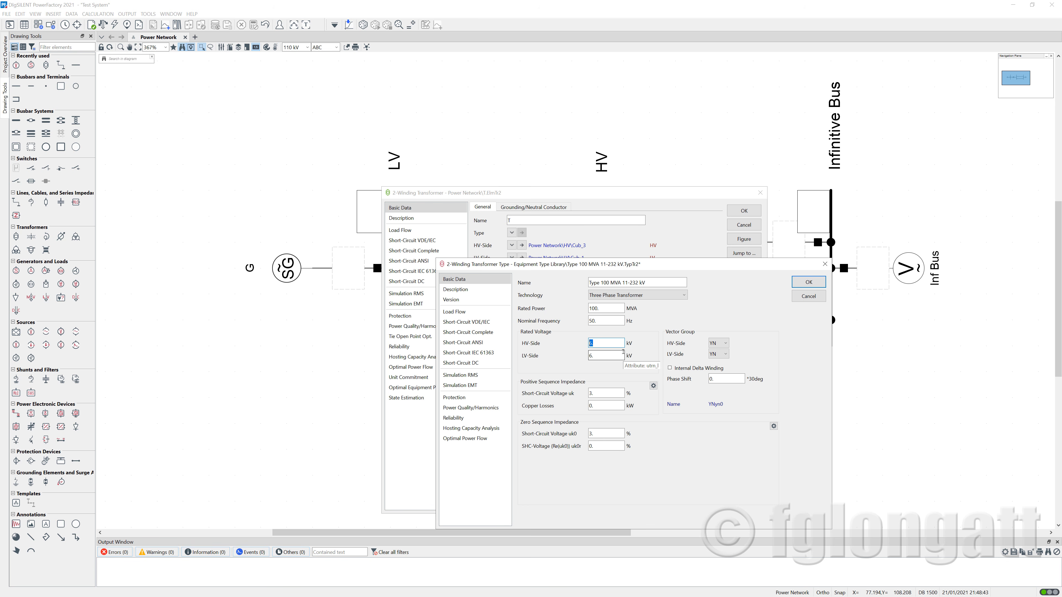
{"action": "type", "text": "232"}
{"action": "key", "text": "Tab"}
{"action": "type", "text": "11"}
{"action": "key", "text": "Tab"}
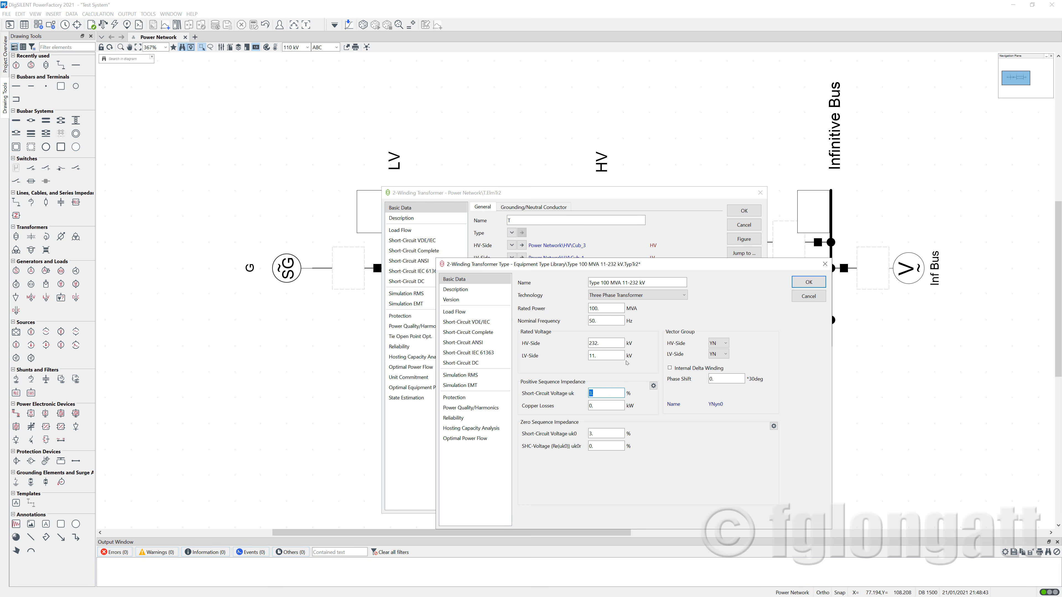
Set the short-circuit voltage uk to 20 % and switch the positive-sequence input to reactance and resistance in p.u
{"action": "type", "text": "20"}
{"action": "left_click", "coordinate": [656, 386]}
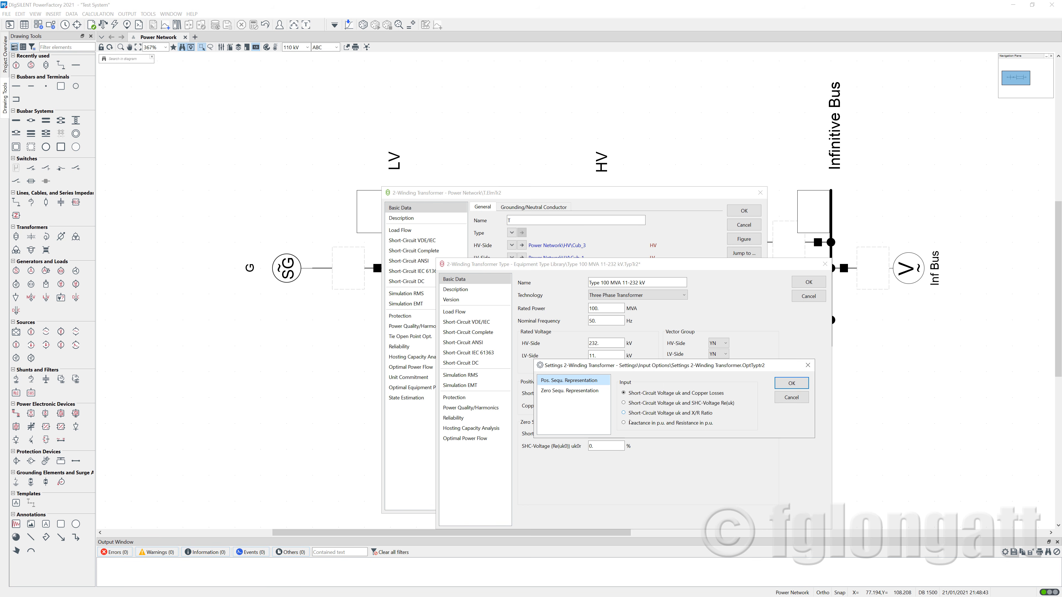
{"action": "left_click", "coordinate": [623, 422]}
{"action": "left_click", "coordinate": [792, 383]}
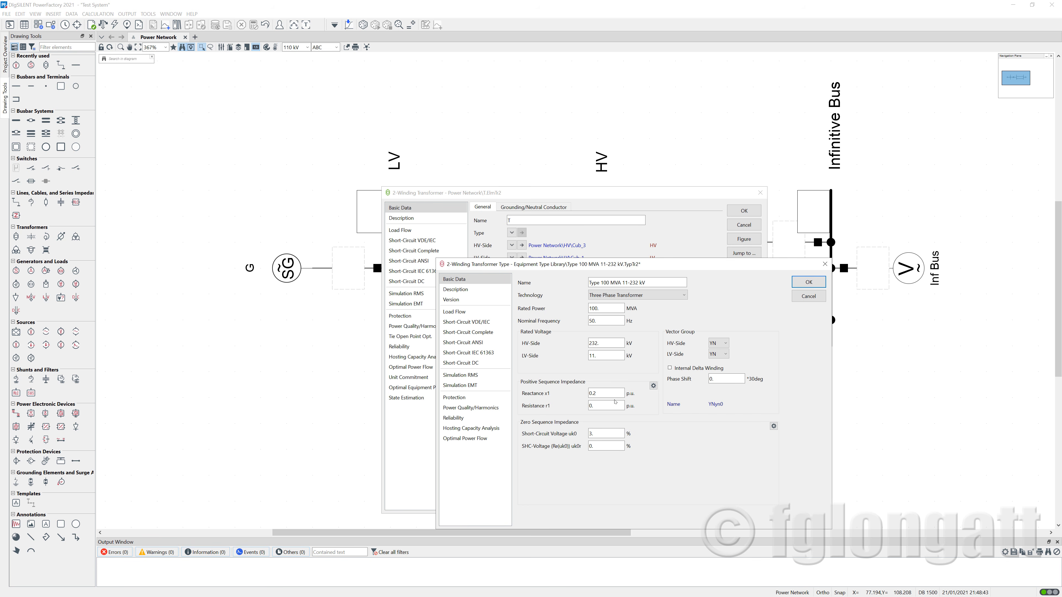
Set the transformer type's positive-sequence reactance x1 to 0.2 p.u. and accept both the type and transformer T
{"action": "left_click", "coordinate": [607, 392]}
{"action": "type", "text": "0.2"}
{"action": "left_click", "coordinate": [653, 386]}
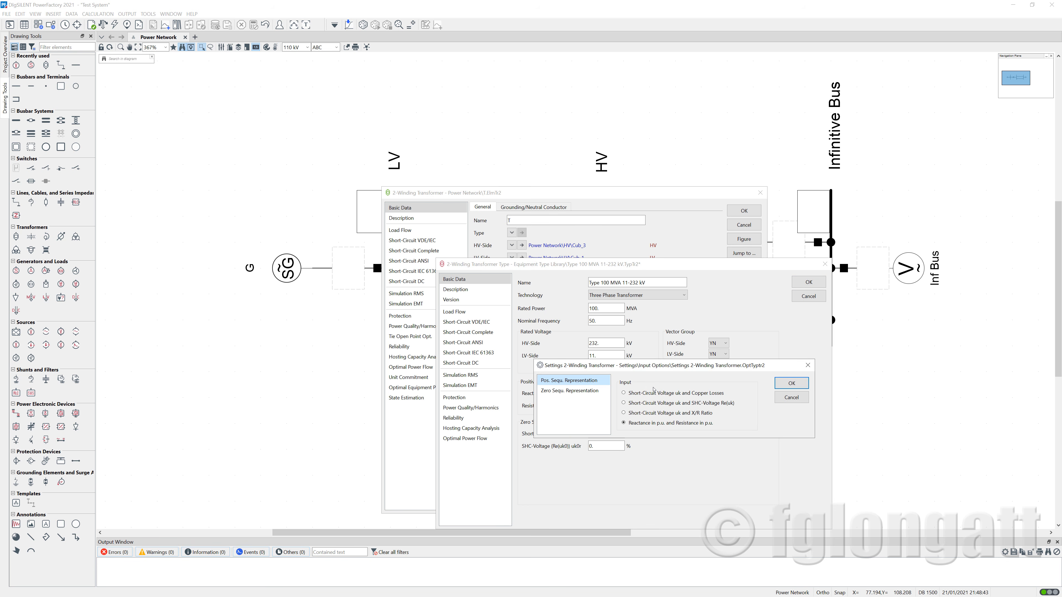
{"action": "left_click_drag", "start_coordinate": [651, 362], "coordinate": [756, 398]}
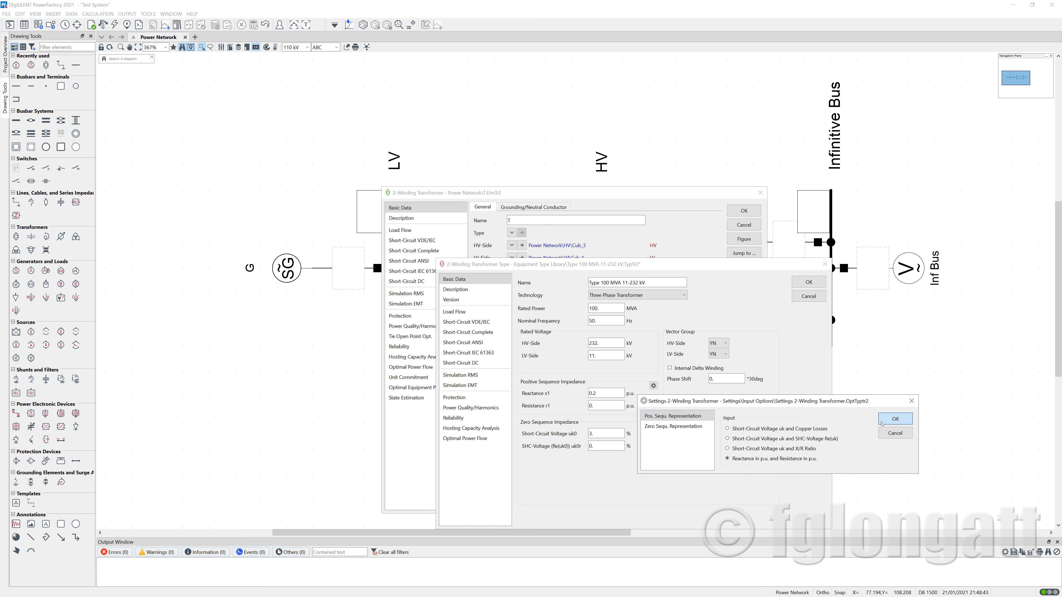
{"action": "left_click", "coordinate": [893, 419]}
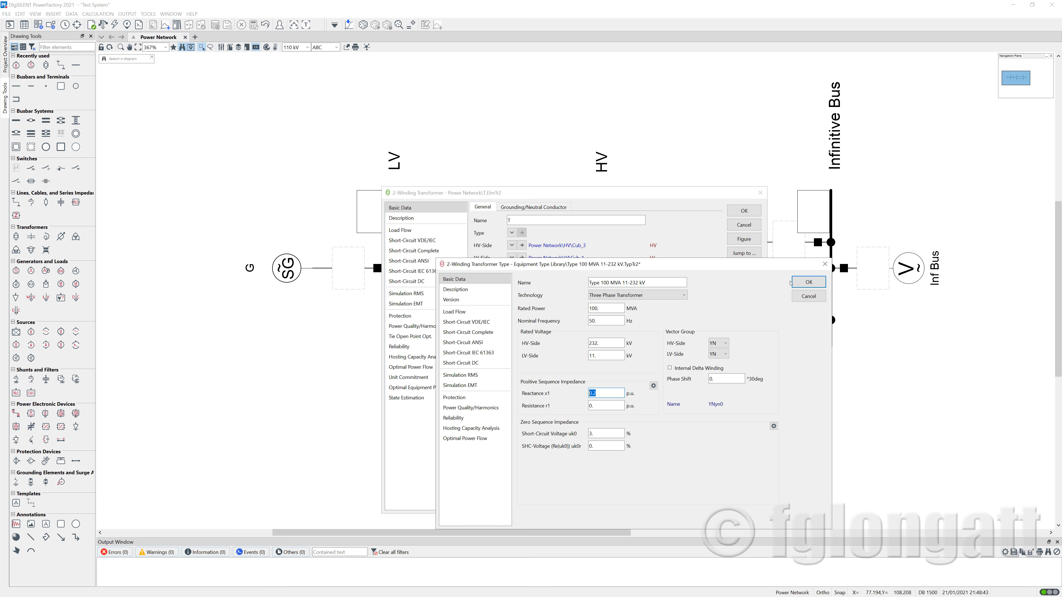
{"action": "left_click", "coordinate": [802, 286]}
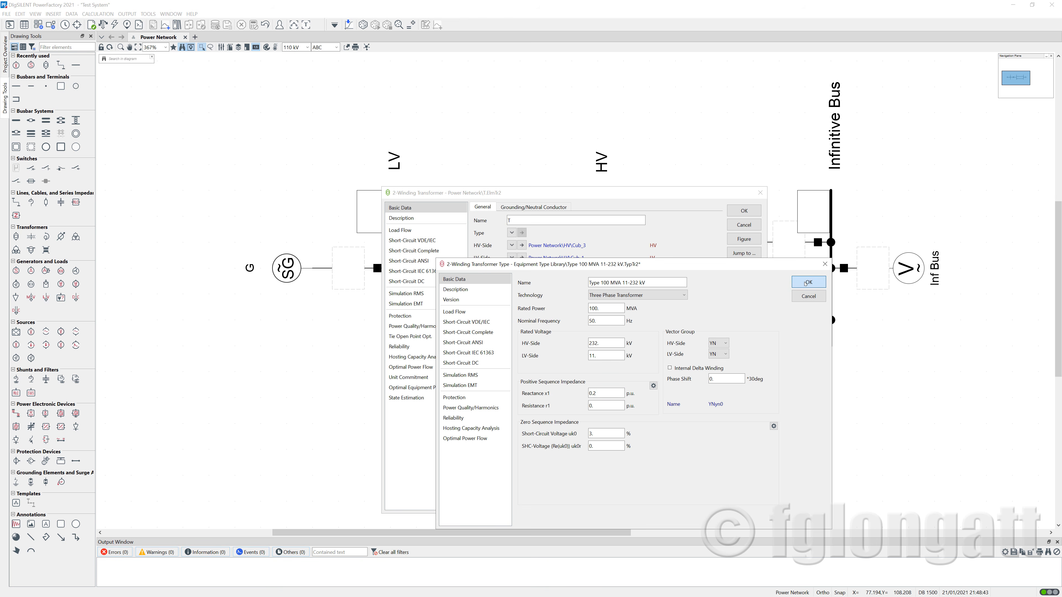
{"action": "left_click", "coordinate": [755, 213]}
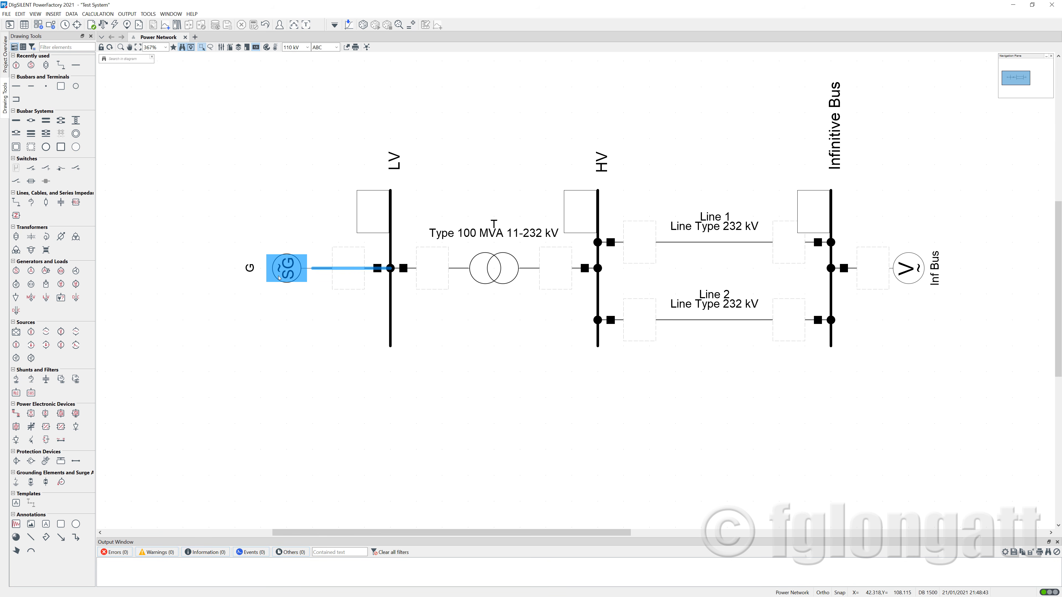
Create a new project type for synchronous generator G and name it Type G
{"action": "double_click", "coordinate": [280, 277]}
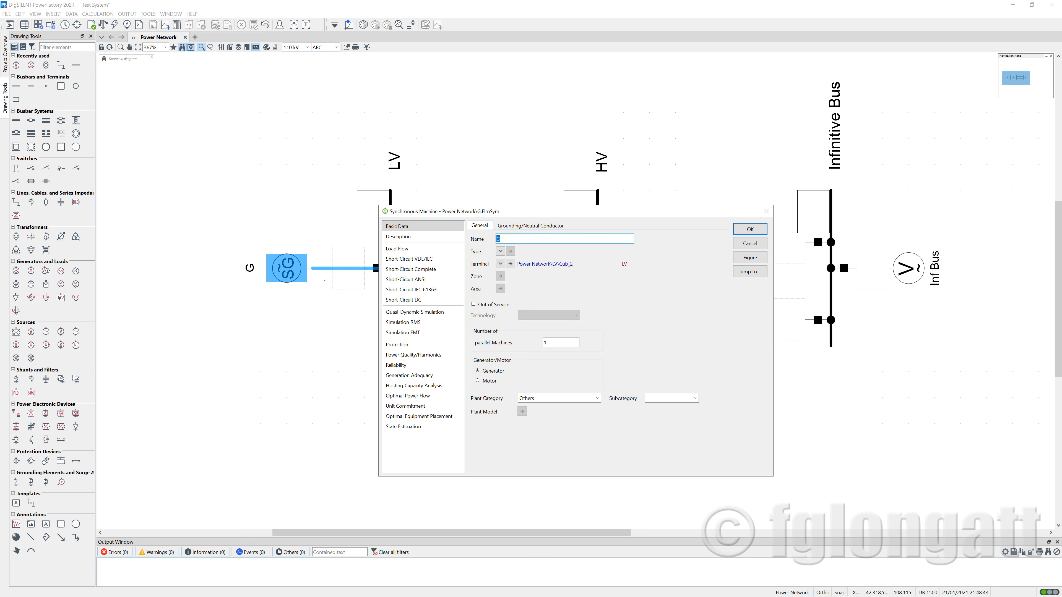
{"action": "left_click", "coordinate": [500, 251]}
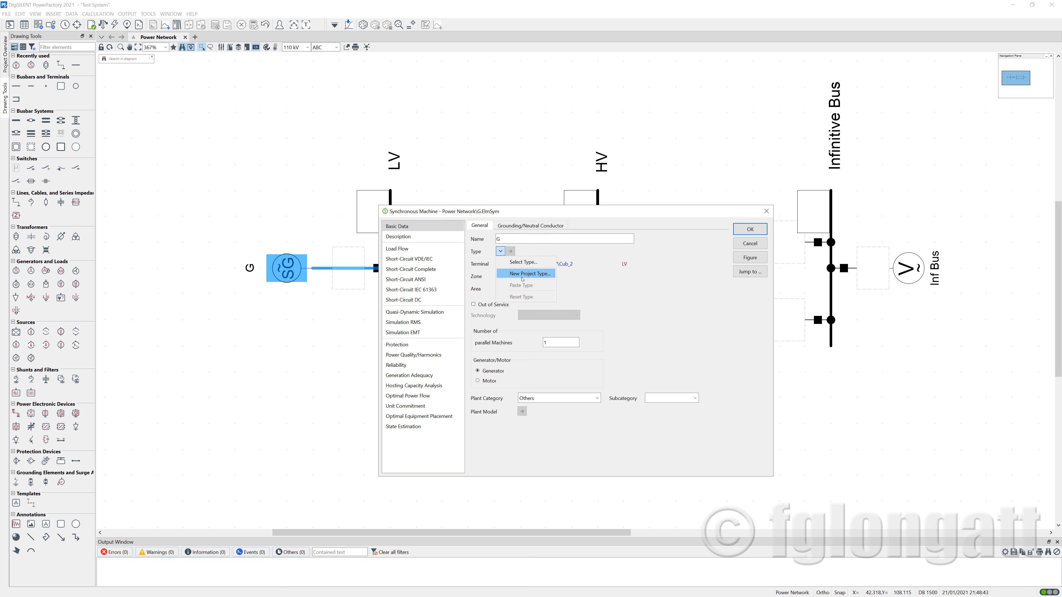
{"action": "left_click", "coordinate": [522, 274]}
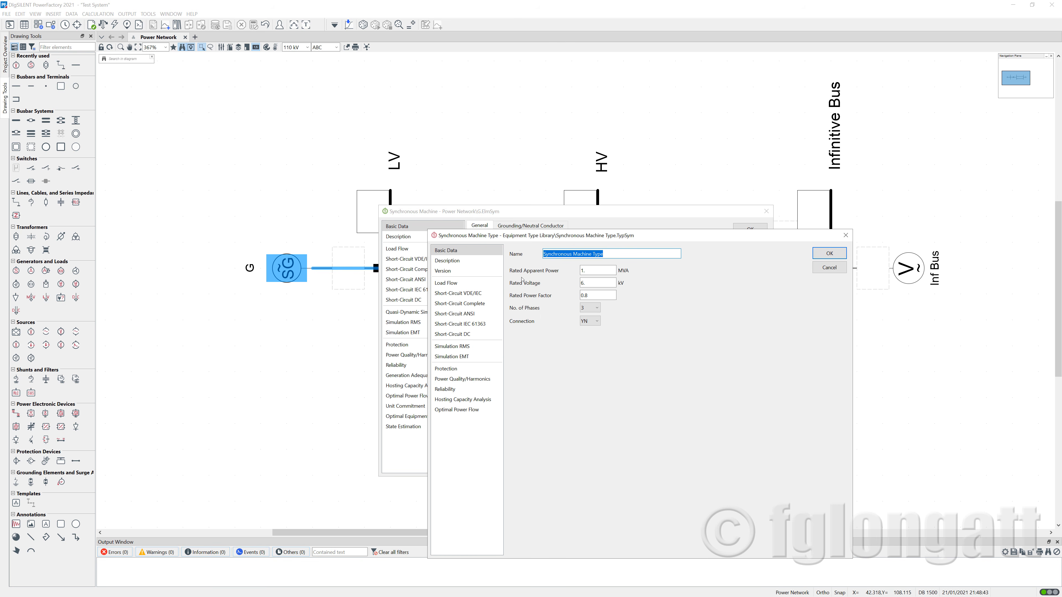
{"action": "type", "text": "Y"}
{"action": "type", "text": "Type G"}
Set the generator type's rated apparent power to 100 MVA and rated voltage to 11 kV, and accept both the type and generator G
{"action": "key", "text": "Tab"}
{"action": "type", "text": "10"}
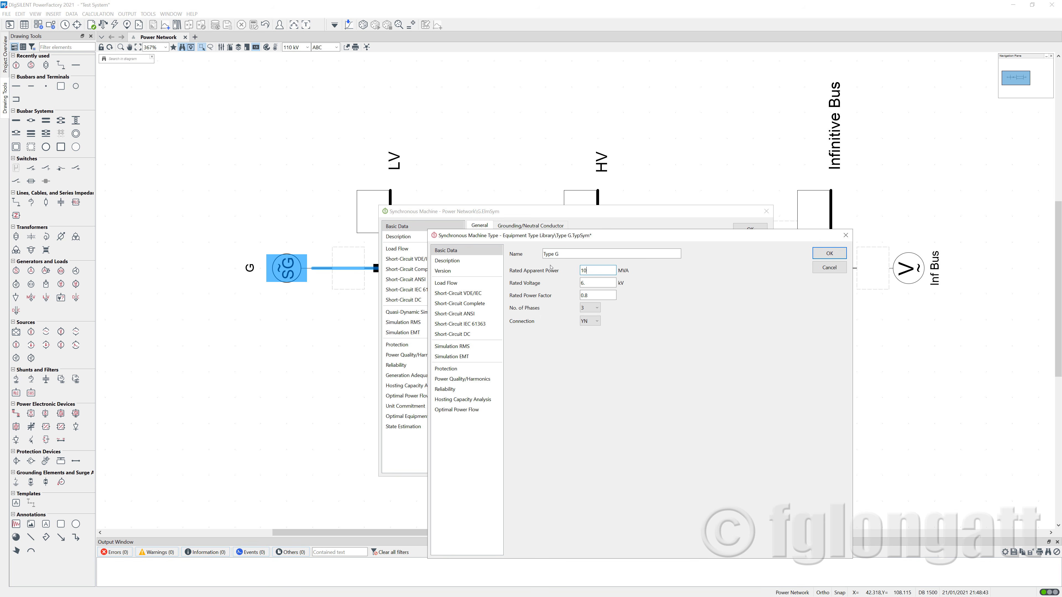
{"action": "key", "text": "Tab"}
{"action": "type", "text": "11"}
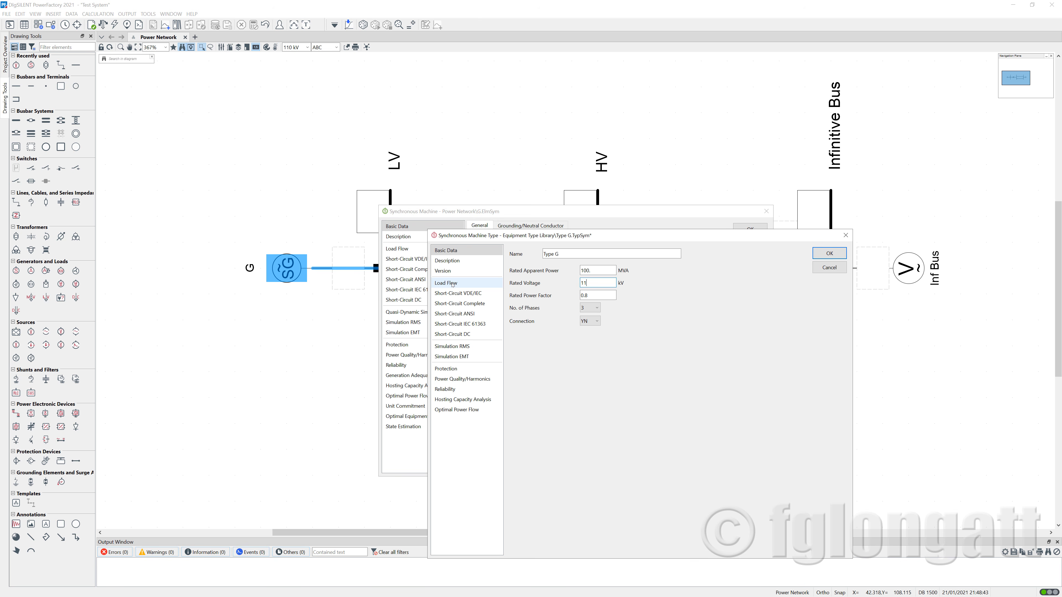
{"action": "key", "text": "Tab"}
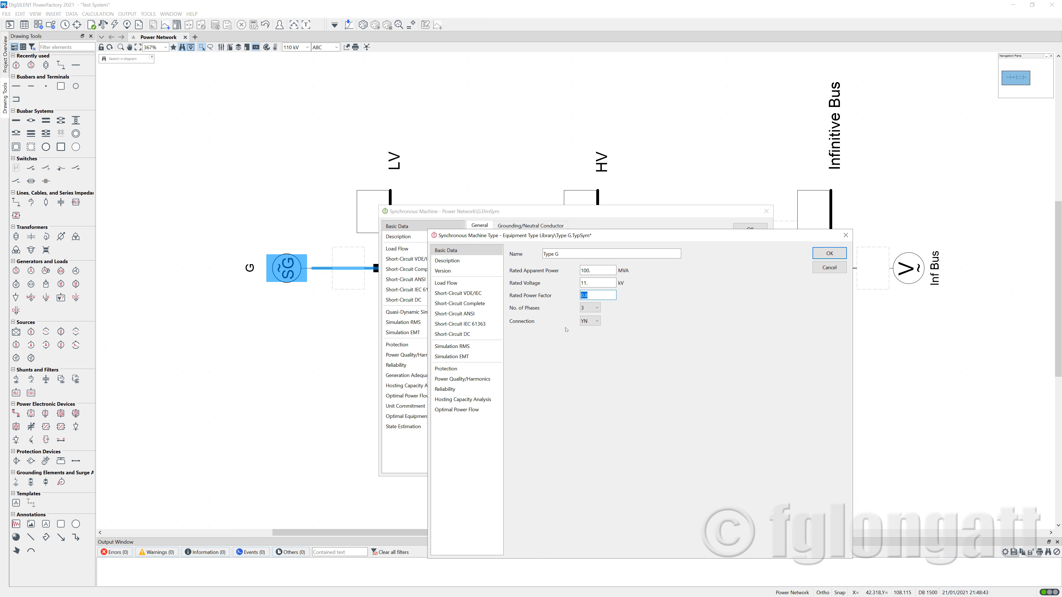
{"action": "left_click", "coordinate": [461, 347]}
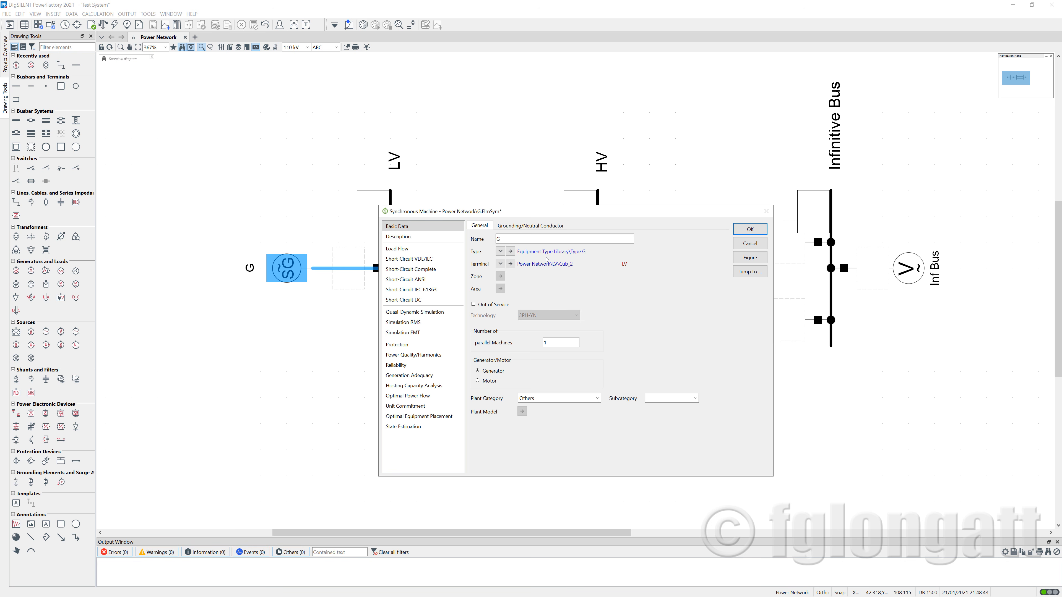
{"action": "mouse_move", "coordinate": [550, 266]}
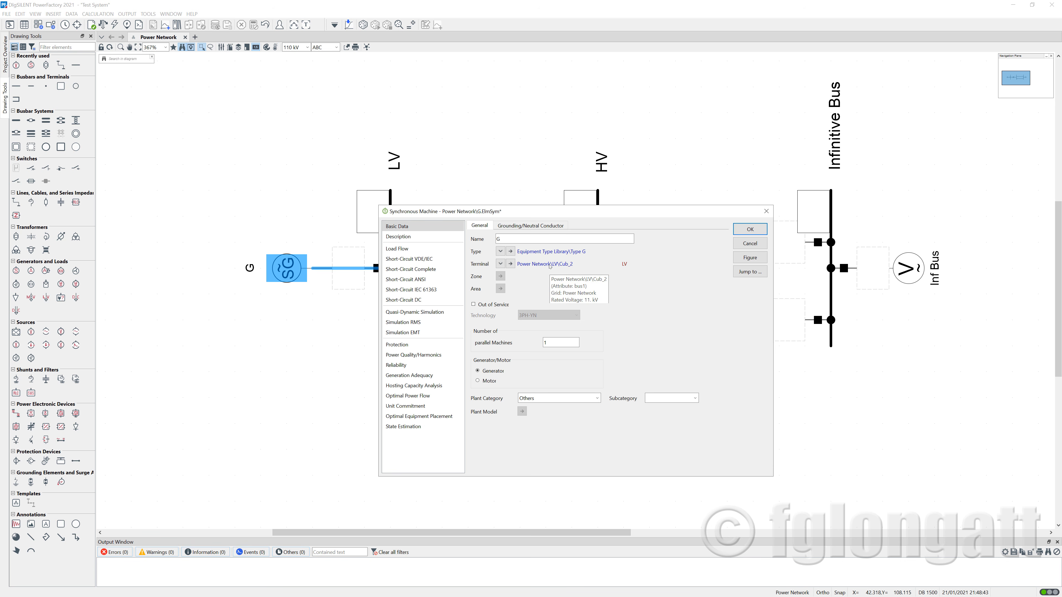
{"action": "left_click", "coordinate": [750, 229]}
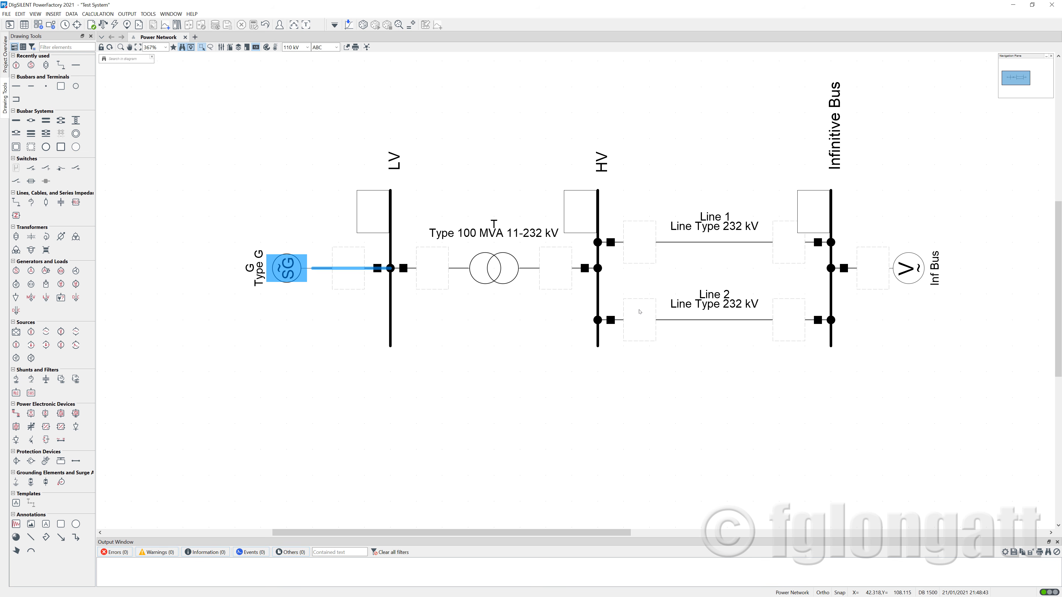
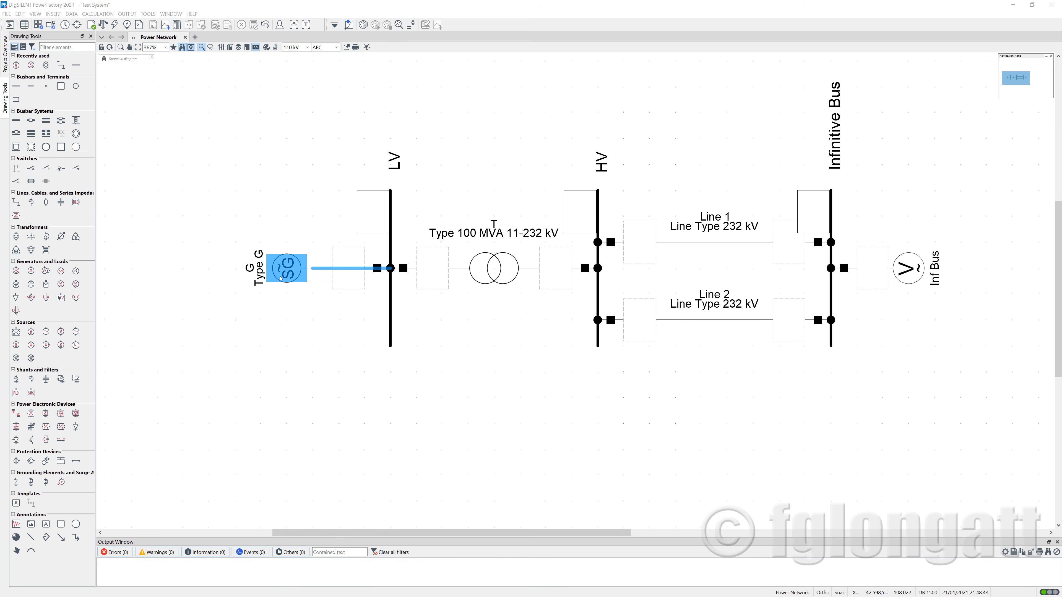
Set generator G's load-flow active power dispatch to 60 MW
{"action": "double_click", "coordinate": [280, 279]}
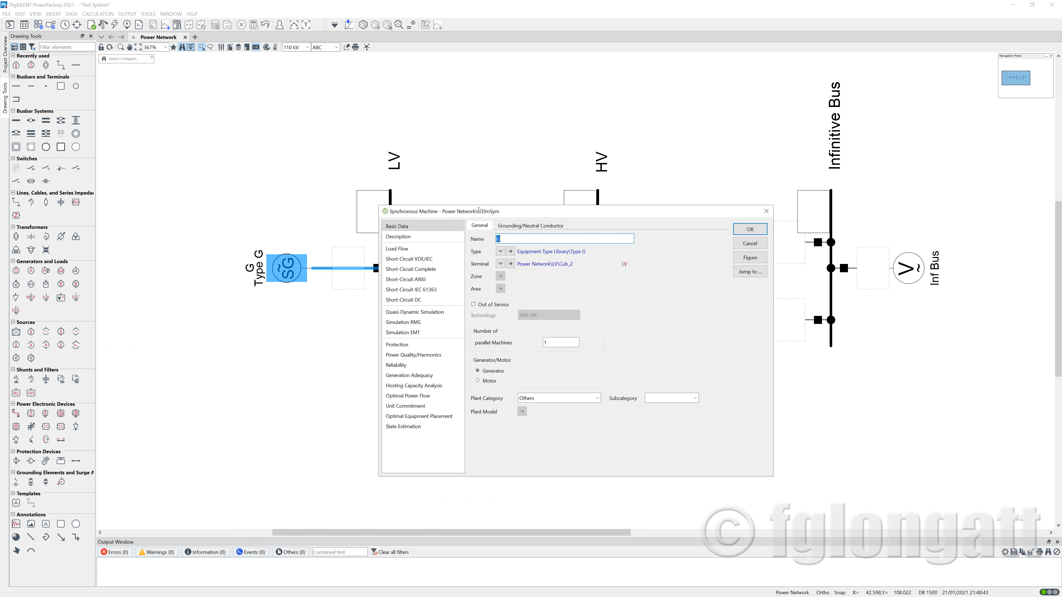
{"action": "left_click", "coordinate": [421, 249]}
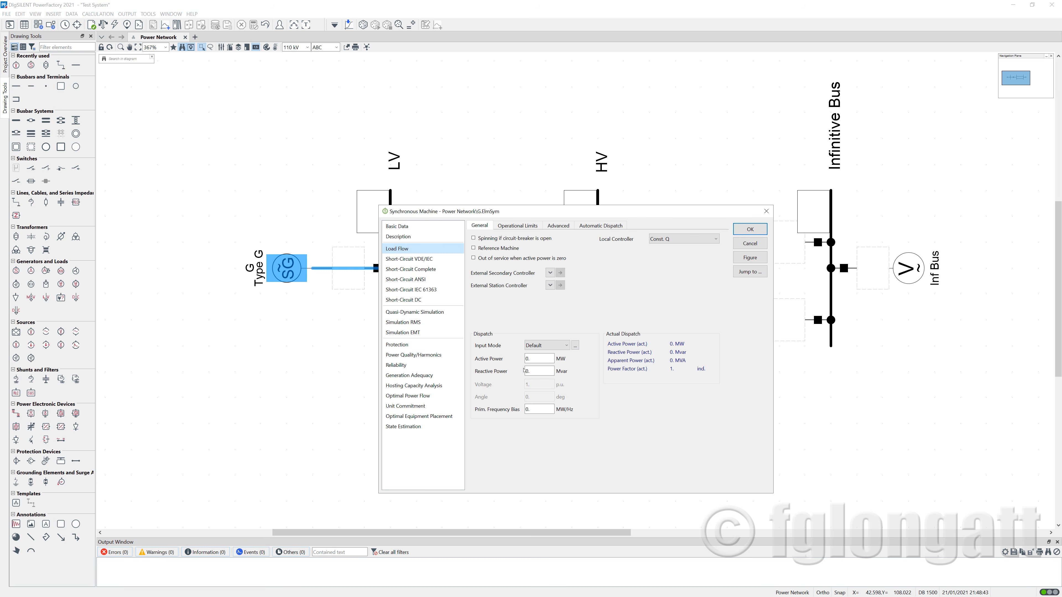
{"action": "left_click", "coordinate": [529, 357]}
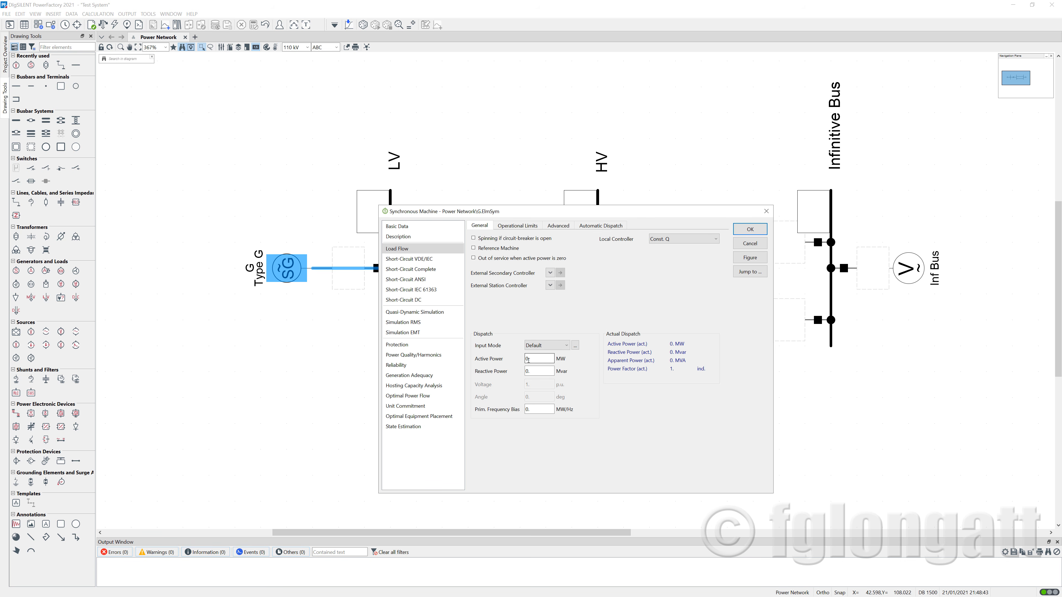
{"action": "left_click", "coordinate": [528, 360]}
{"action": "left_click_drag", "start_coordinate": [540, 359], "coordinate": [497, 358]}
{"action": "type", "text": "60"}
{"action": "left_click", "coordinate": [534, 369]}
{"action": "left_click_drag", "start_coordinate": [536, 359], "coordinate": [509, 359]}
{"action": "left_click_drag", "start_coordinate": [542, 372], "coordinate": [493, 379]}
Choose Const. Q as generator G's local controller, keep the reactive power at 0 Mvar and accept the load-flow data
{"action": "left_click", "coordinate": [658, 243]}
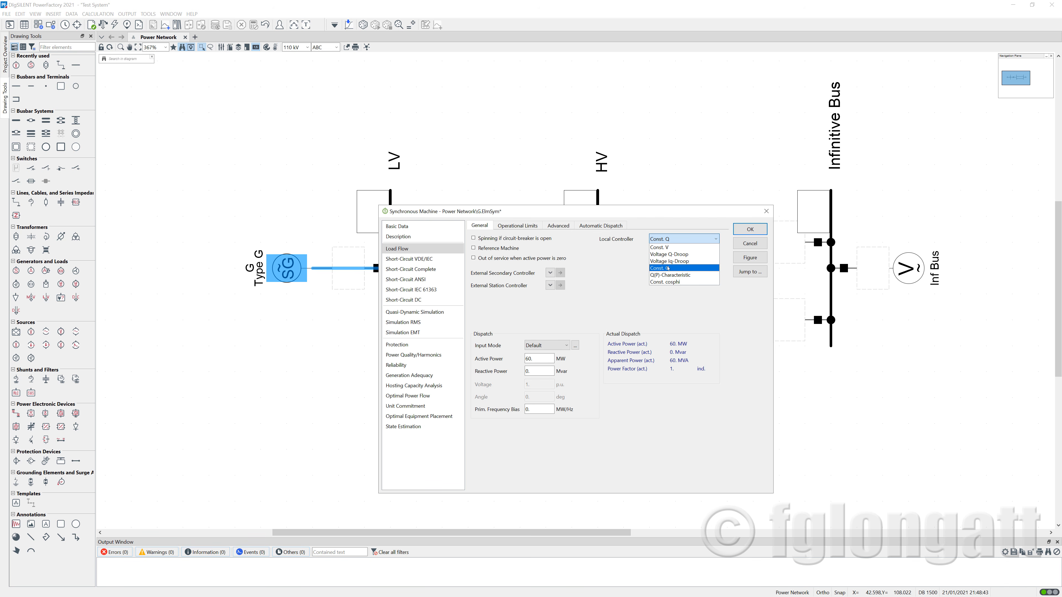
{"action": "left_click", "coordinate": [668, 268]}
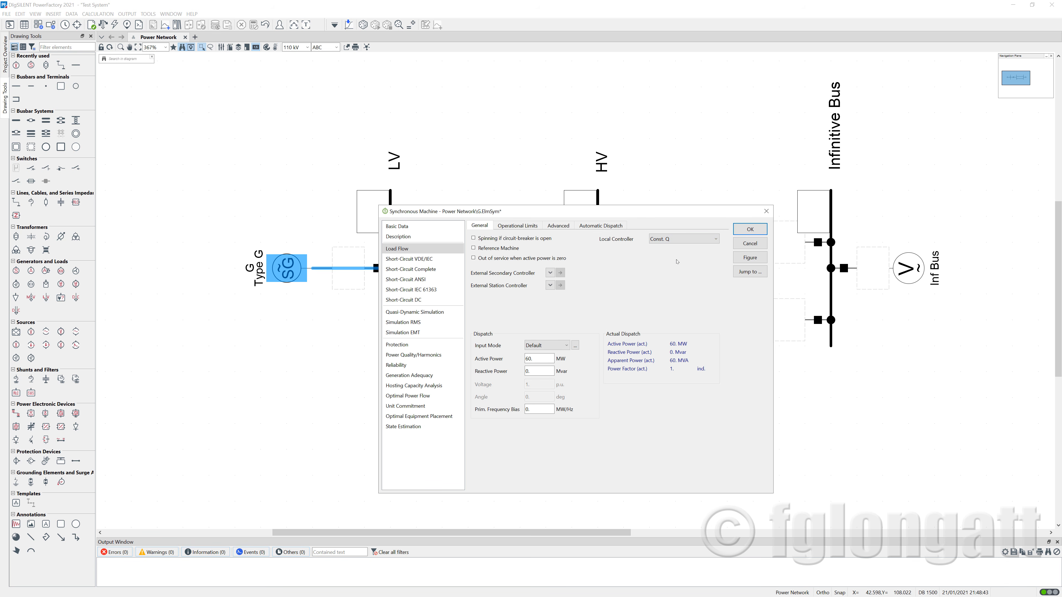
{"action": "left_click", "coordinate": [677, 240]}
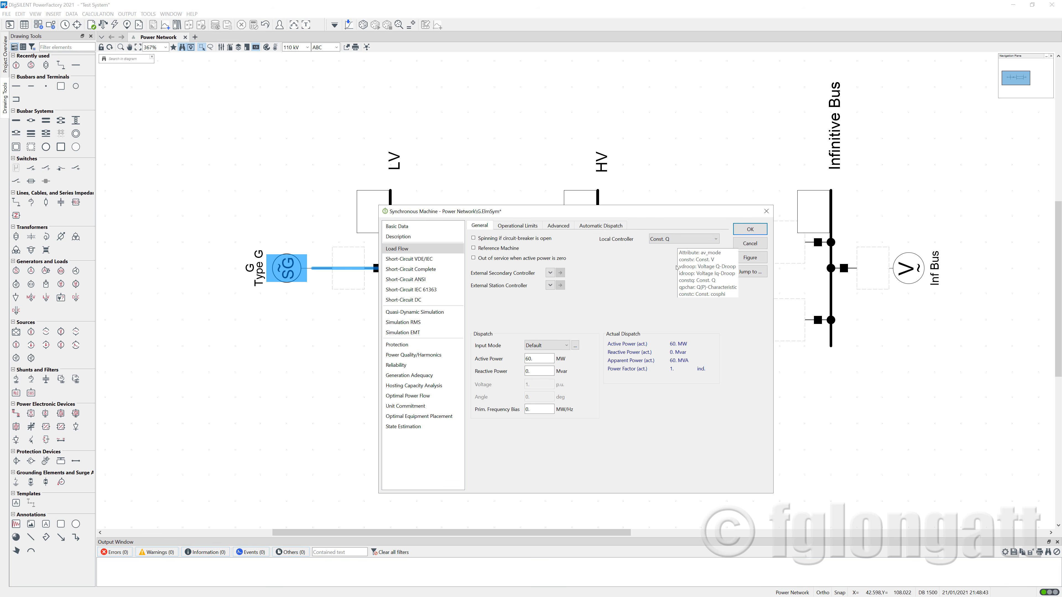
{"action": "left_click", "coordinate": [679, 238]}
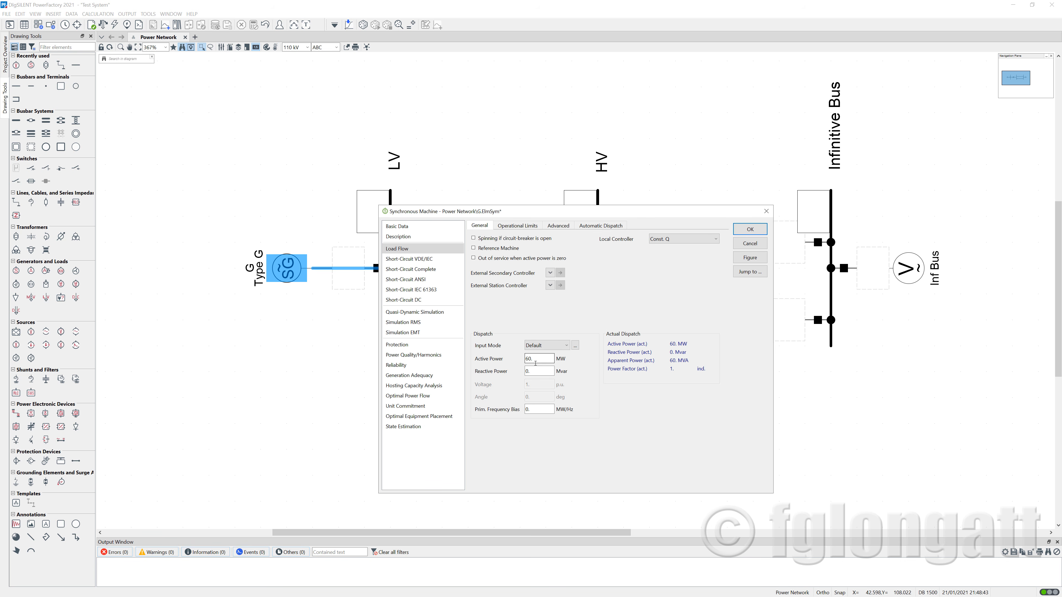
{"action": "left_click", "coordinate": [684, 241]}
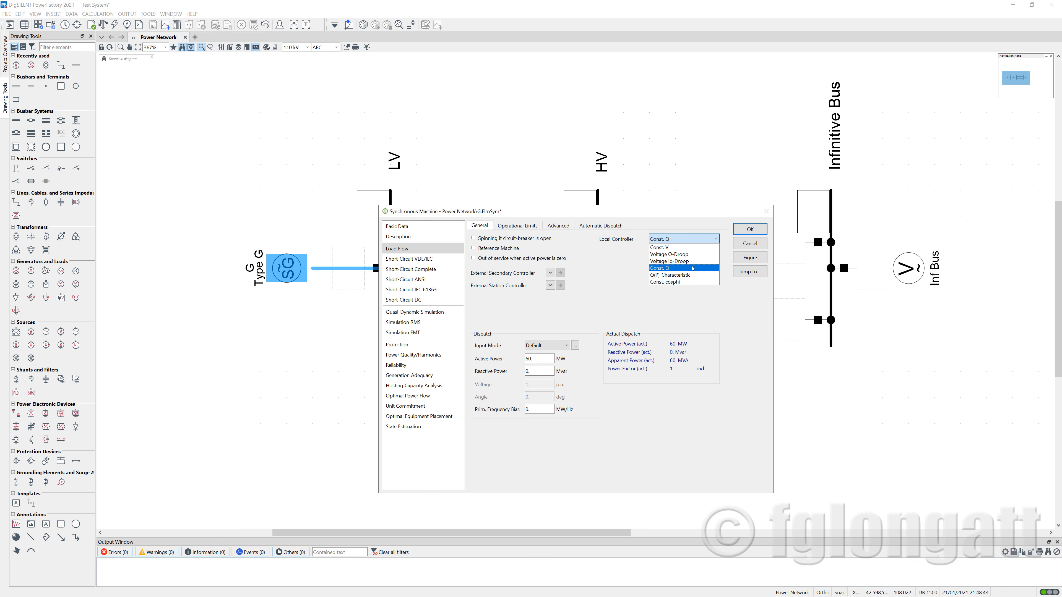
{"action": "left_click", "coordinate": [693, 268]}
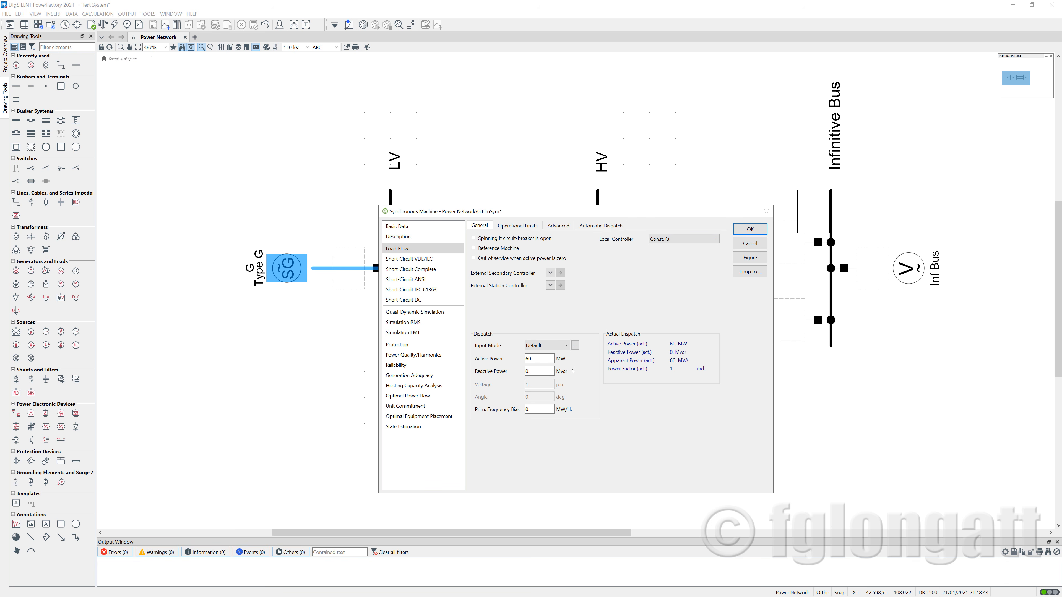
{"action": "double_click", "coordinate": [528, 372]}
{"action": "left_click", "coordinate": [750, 229]}
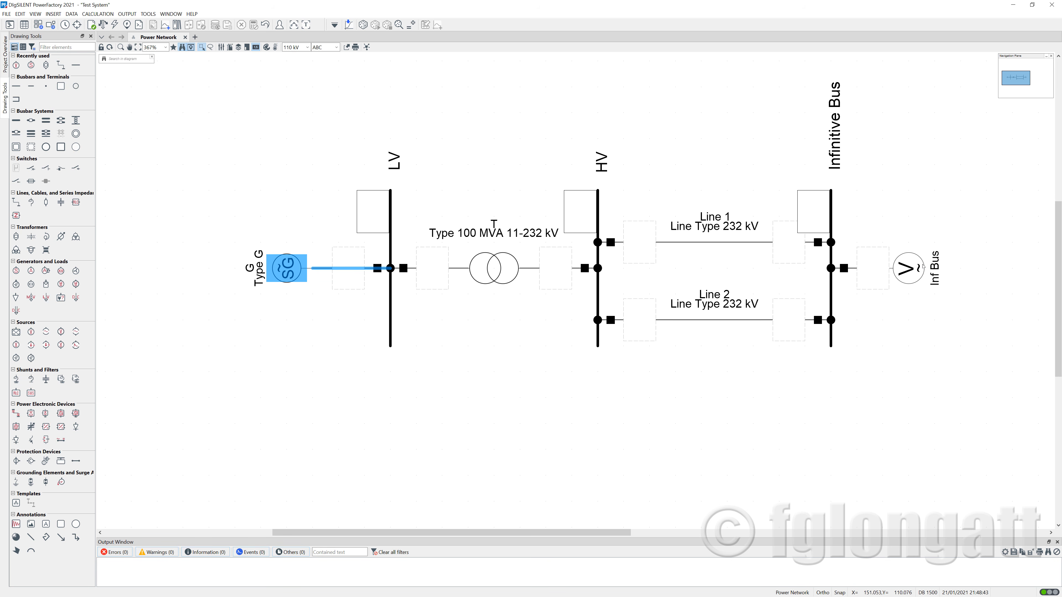
Check the positive-sequence voltage magnitude and angle in the load-flow data of the Inf Bus voltage source and accept them
{"action": "double_click", "coordinate": [923, 266]}
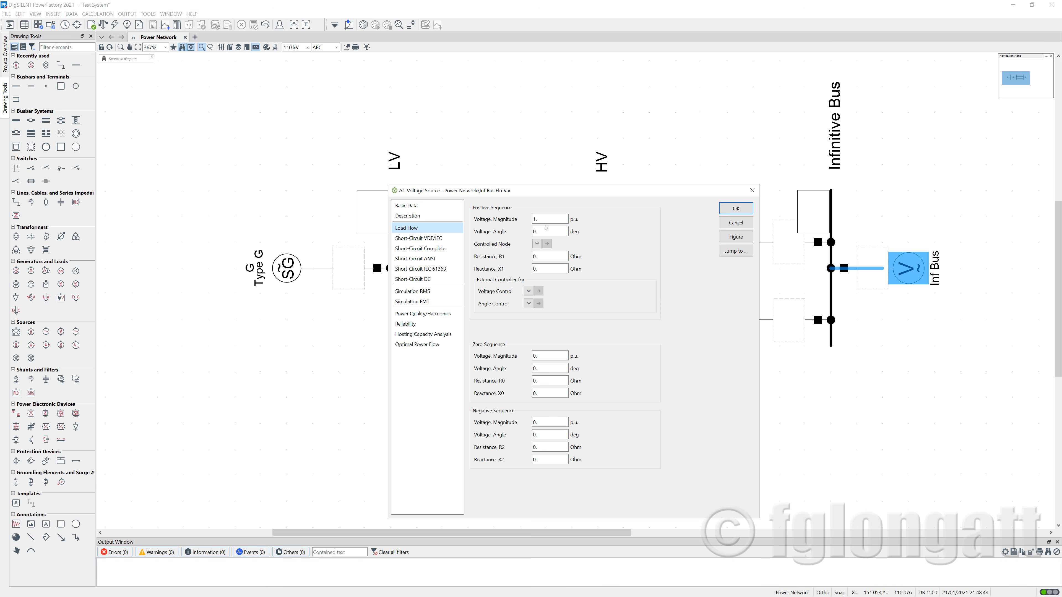
{"action": "left_click", "coordinate": [537, 219]}
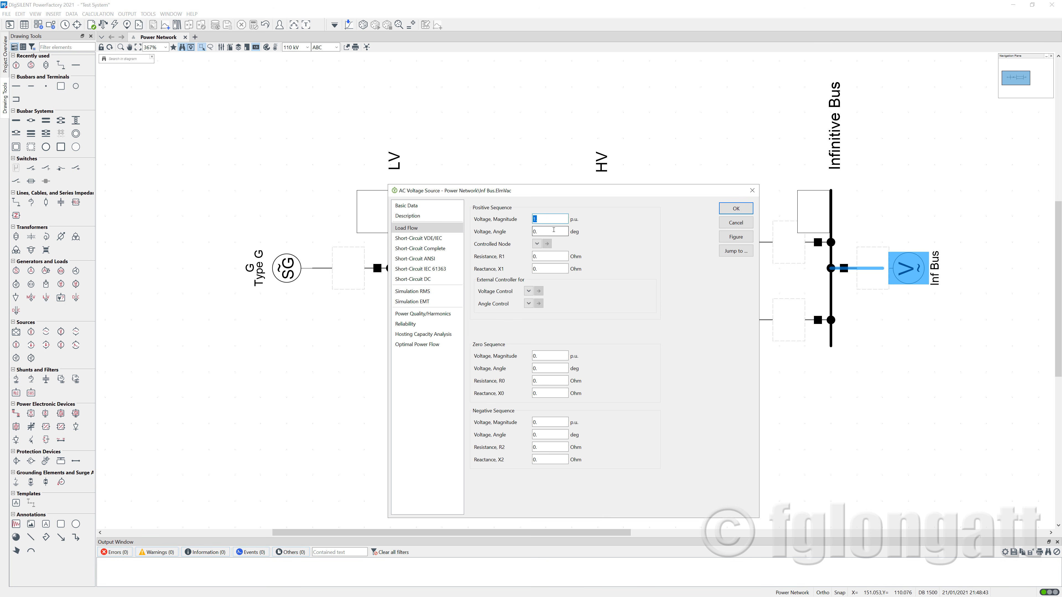
{"action": "key", "text": "Tab"}
{"action": "left_click", "coordinate": [720, 209]}
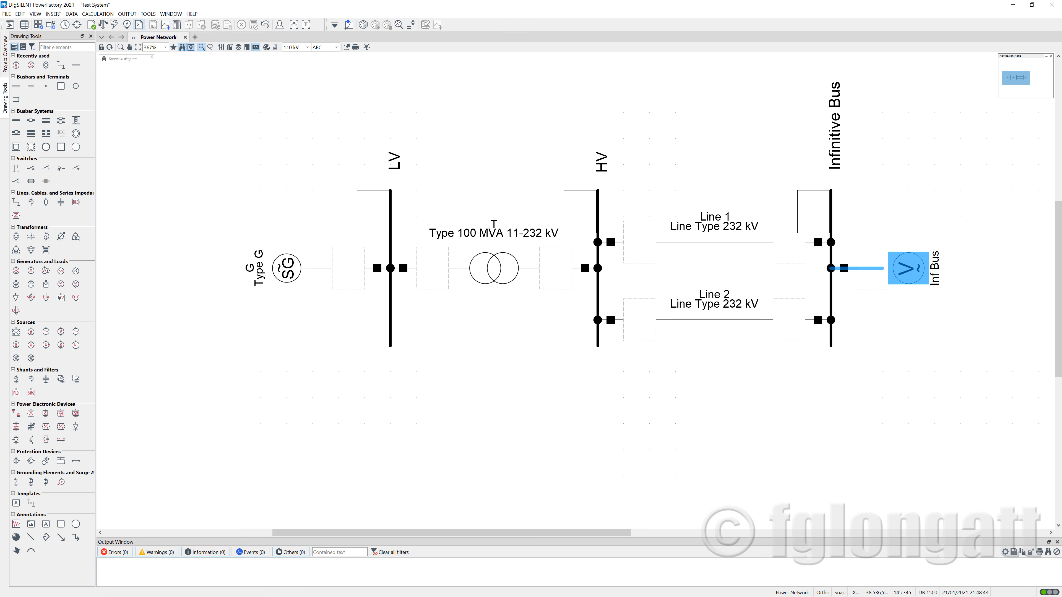
{"action": "left_click", "coordinate": [104, 16]}
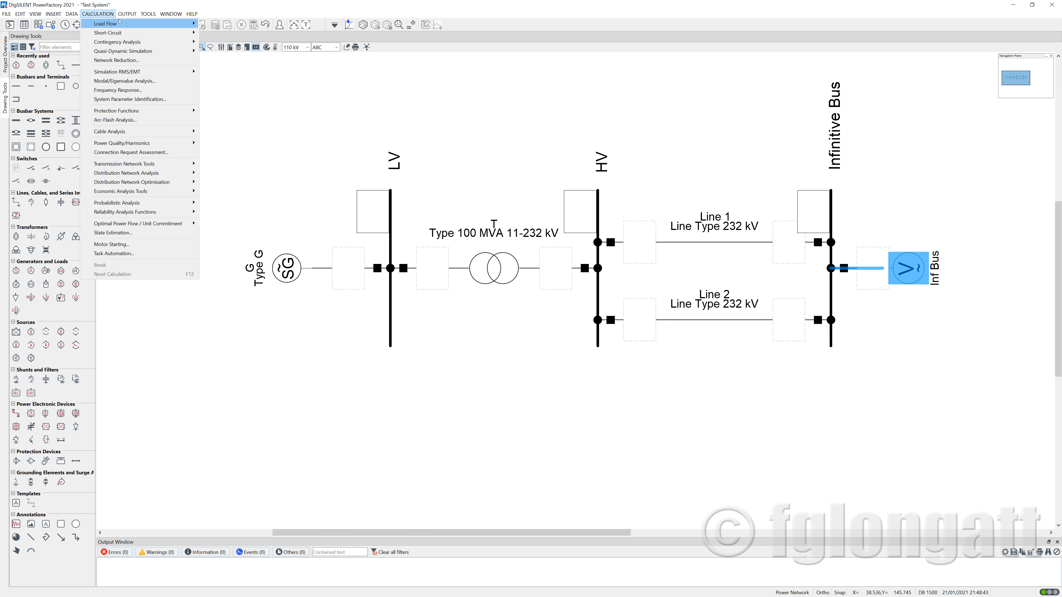
{"action": "mouse_move", "coordinate": [120, 21]}
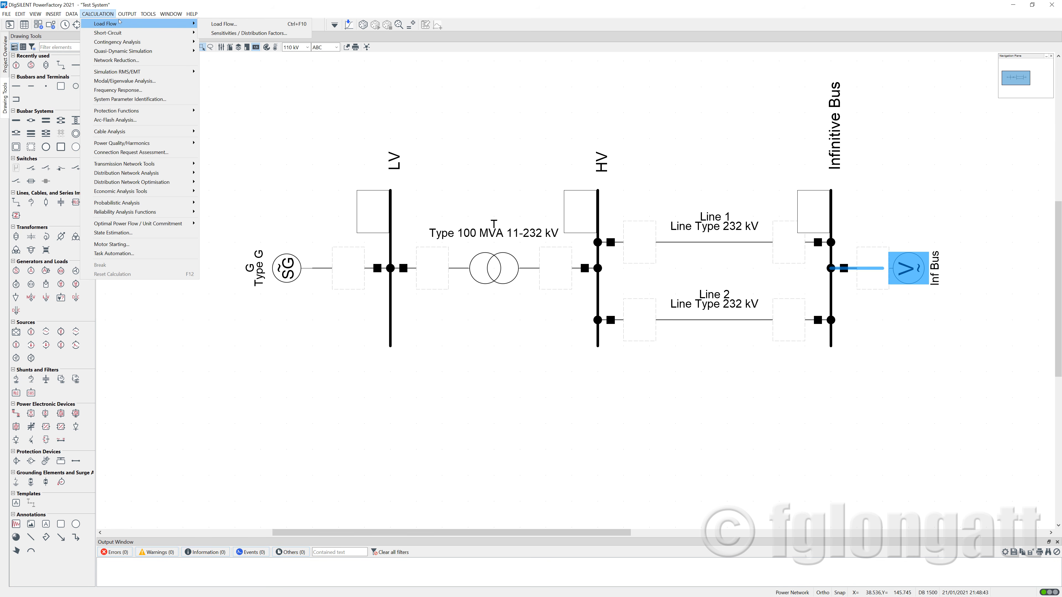
{"action": "left_click", "coordinate": [221, 23]}
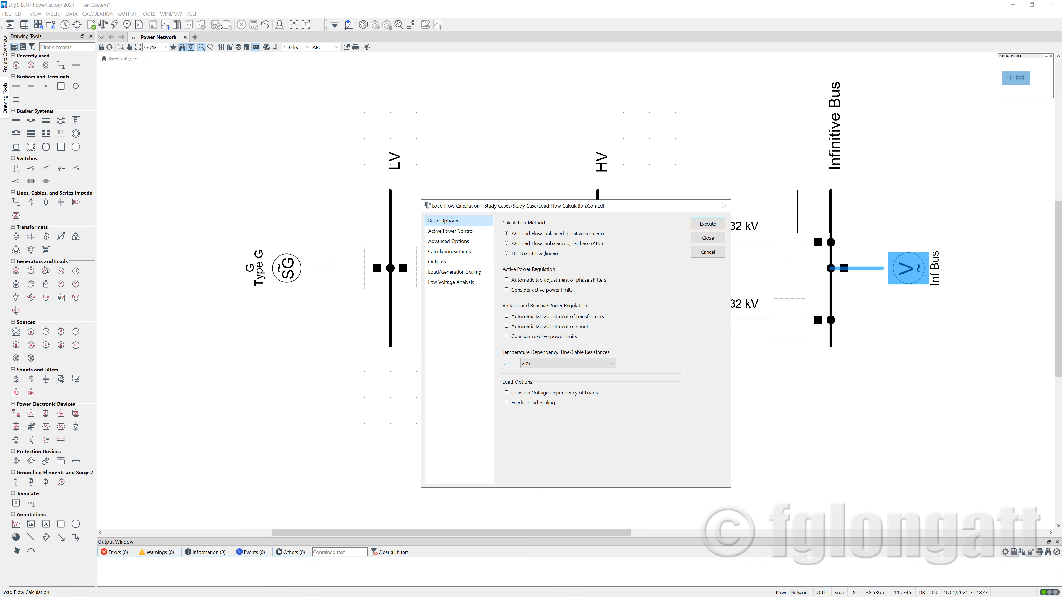
{"action": "key", "text": "Escape"}
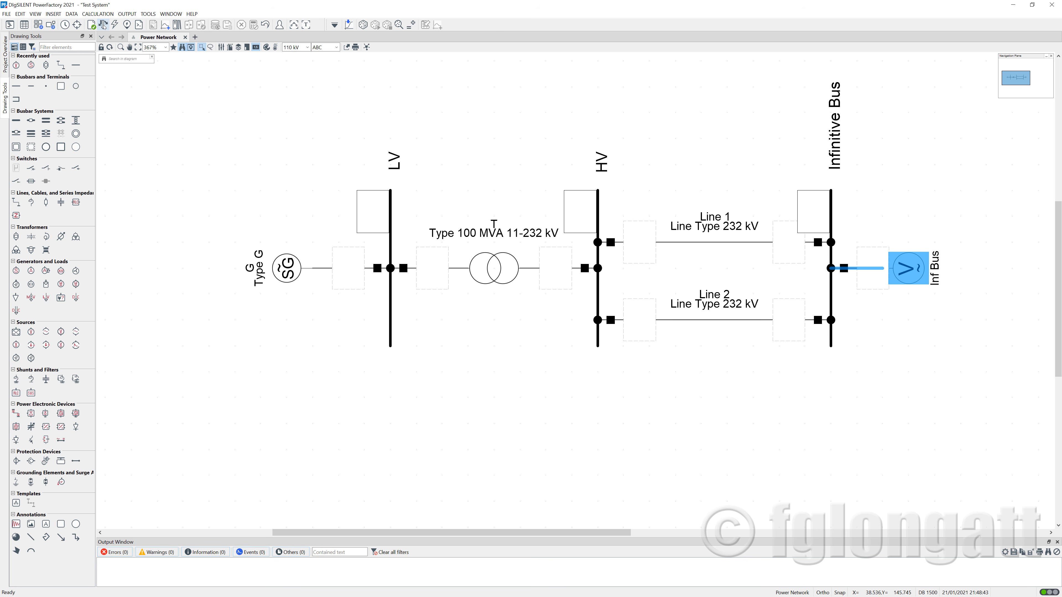
Try to run the load flow calculation as a balanced, positive-sequence AC load flow
{"action": "left_click", "coordinate": [103, 25]}
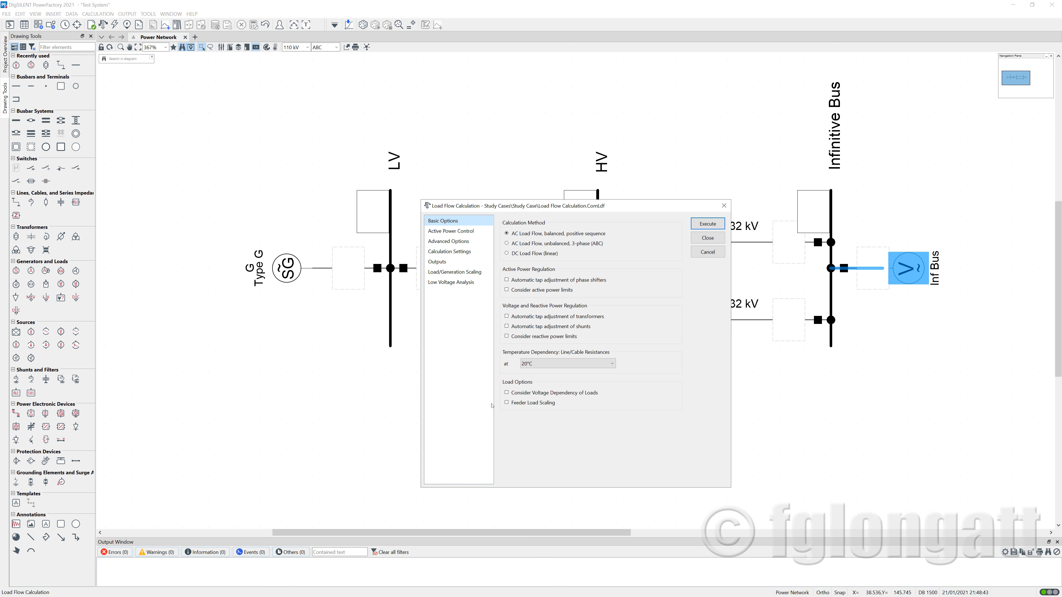
{"action": "left_click", "coordinate": [707, 224]}
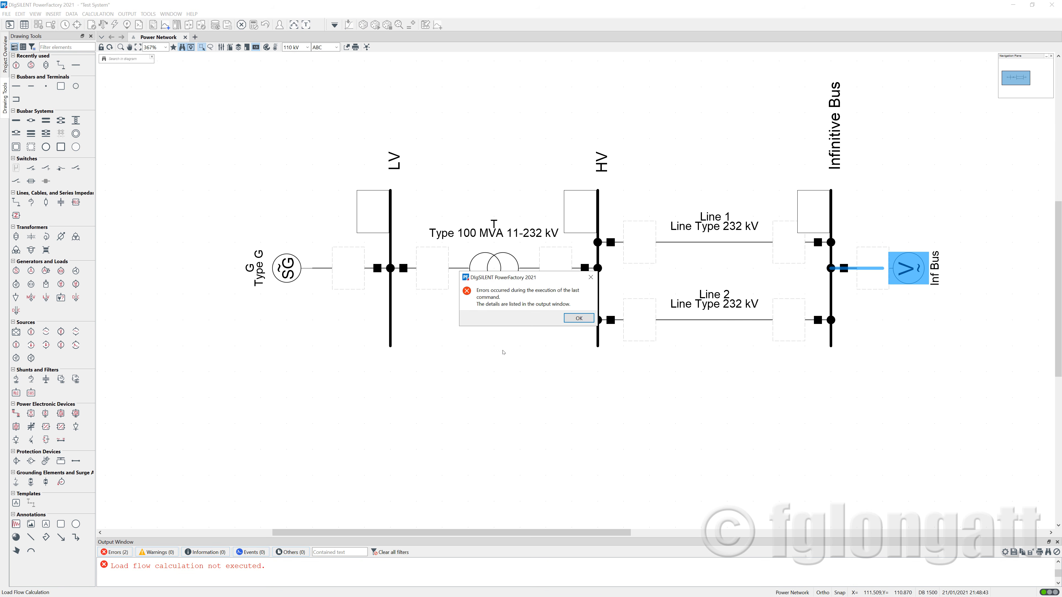
{"action": "left_click", "coordinate": [579, 319]}
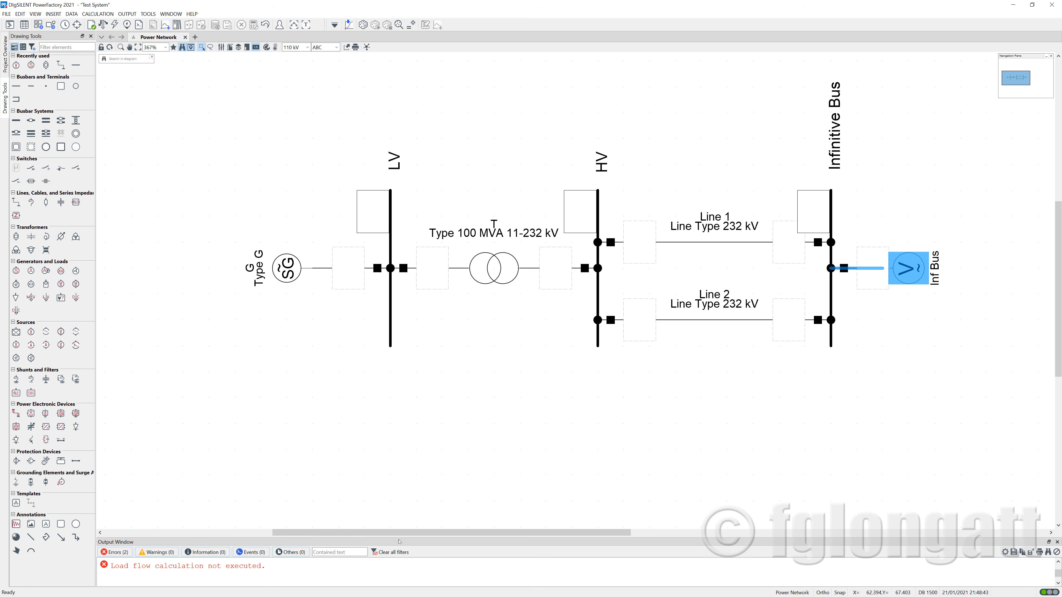
Enlarge the output window to read the load flow errors and check the line-line nominal voltage of the Infinitive Bus terminal
{"action": "left_click_drag", "start_coordinate": [402, 542], "coordinate": [406, 524]}
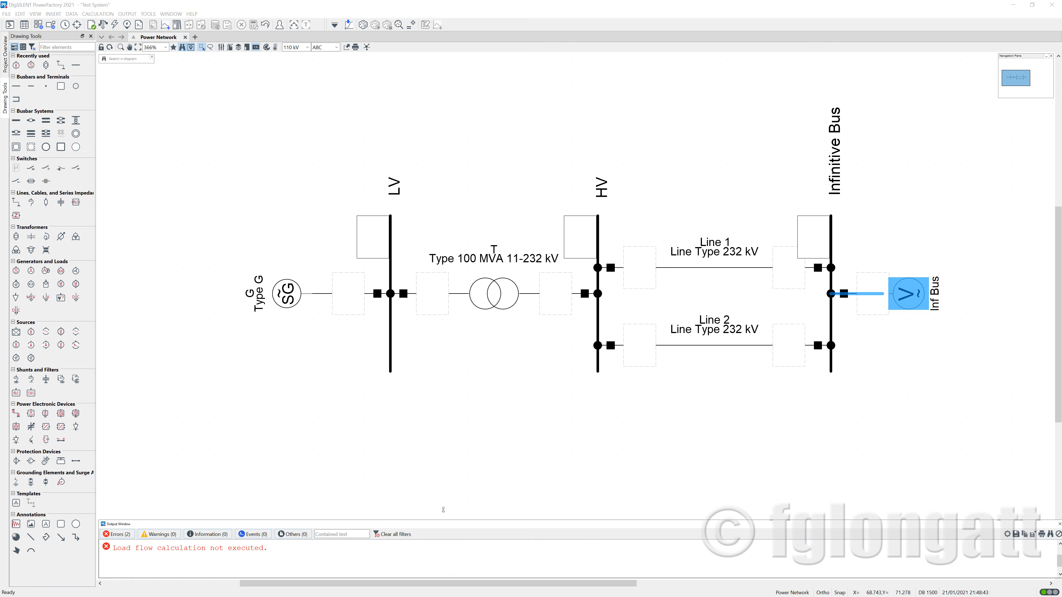
{"action": "left_click_drag", "start_coordinate": [443, 509], "coordinate": [434, 410]}
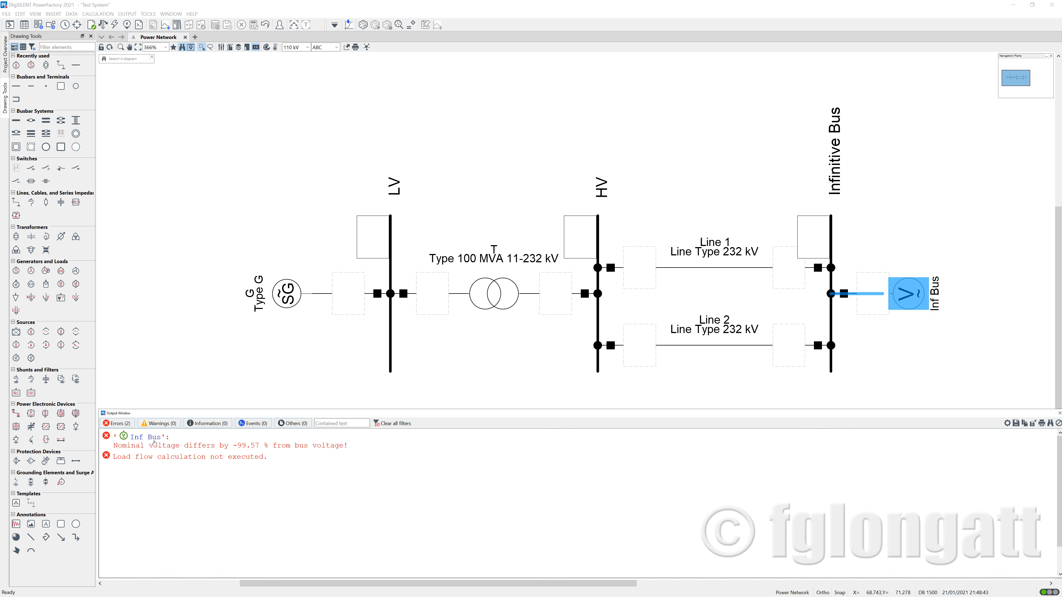
{"action": "double_click", "coordinate": [829, 308]}
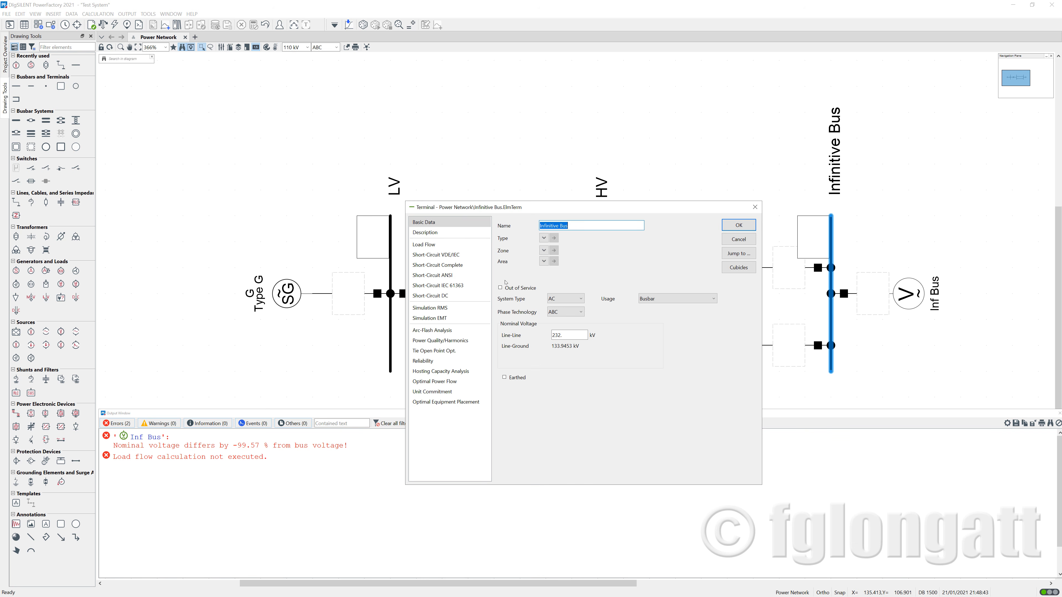
{"action": "left_click_drag", "start_coordinate": [575, 338], "coordinate": [549, 336]}
{"action": "left_click", "coordinate": [749, 223]}
Set the line-line nominal voltage of the Inf Bus voltage source to 232 kV
{"action": "double_click", "coordinate": [908, 294]}
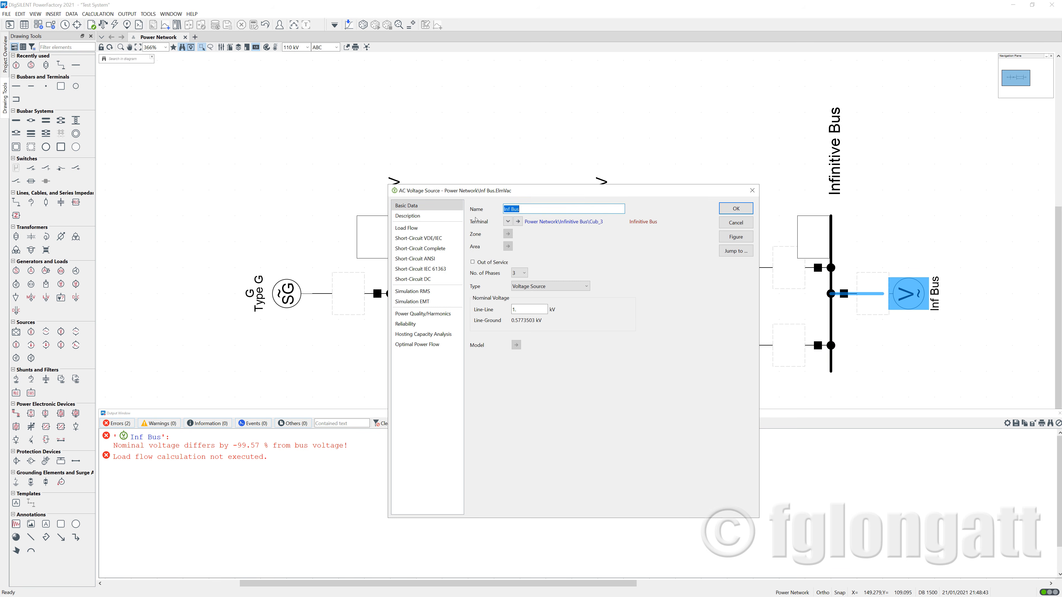
{"action": "double_click", "coordinate": [515, 309]}
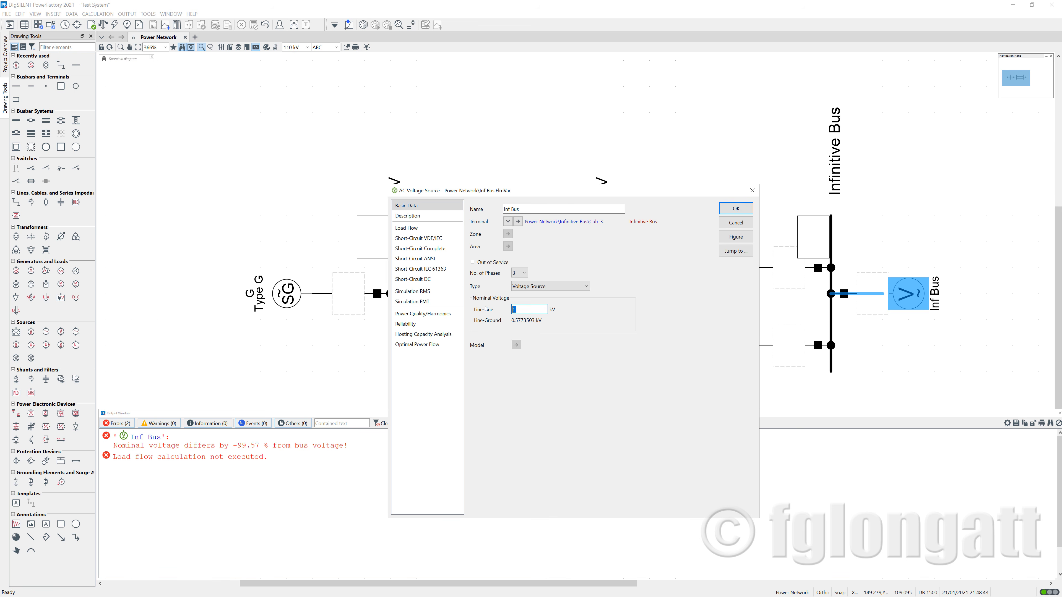
{"action": "type", "text": "232"}
{"action": "left_click", "coordinate": [740, 209]}
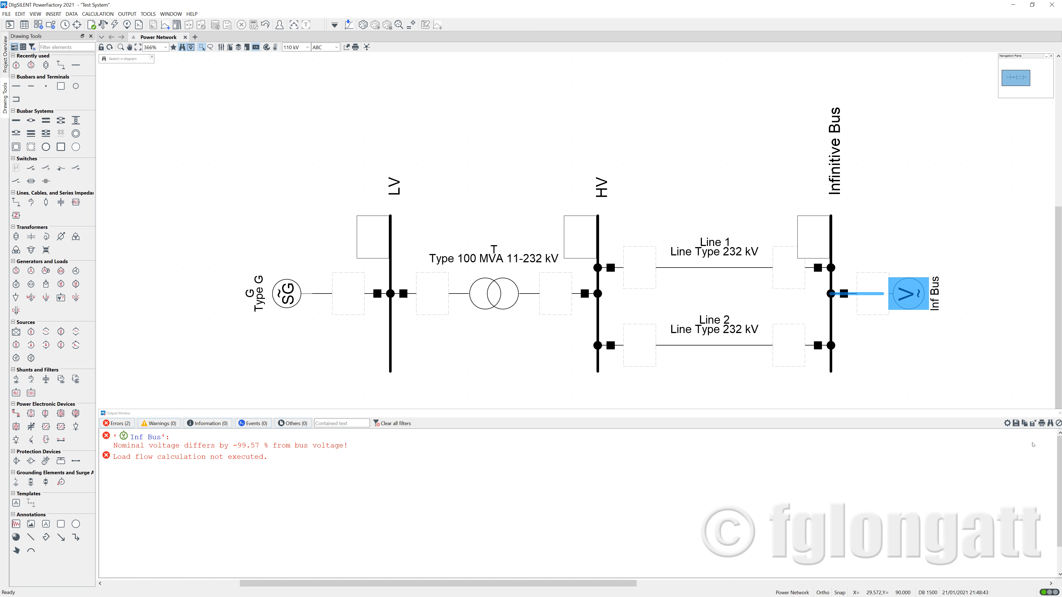
Clear the output window messages and run the balanced, positive-sequence AC load flow with the corrected source voltage
{"action": "left_click", "coordinate": [1059, 423]}
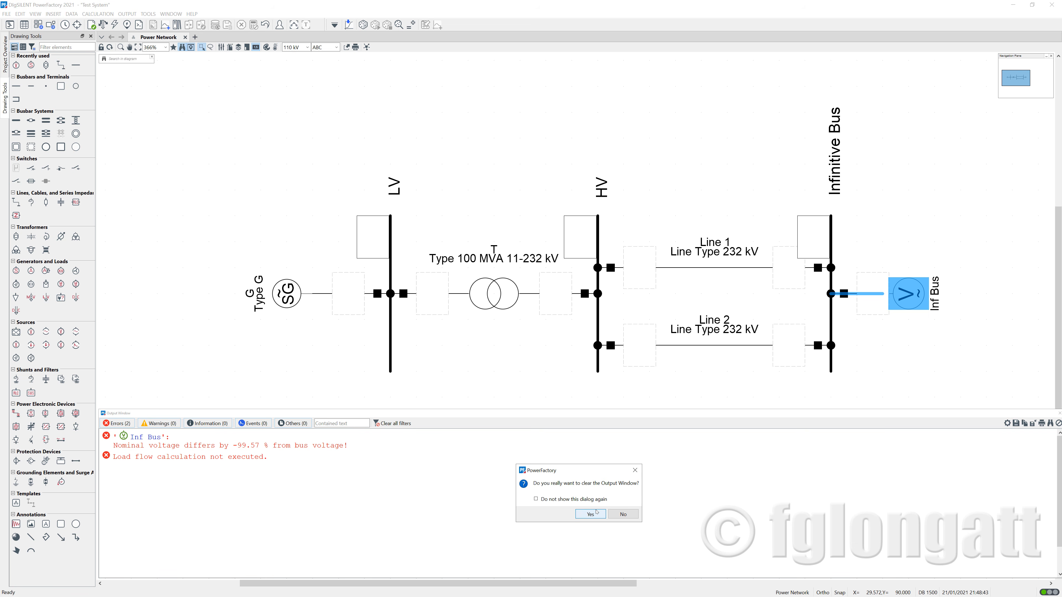
{"action": "left_click", "coordinate": [596, 515]}
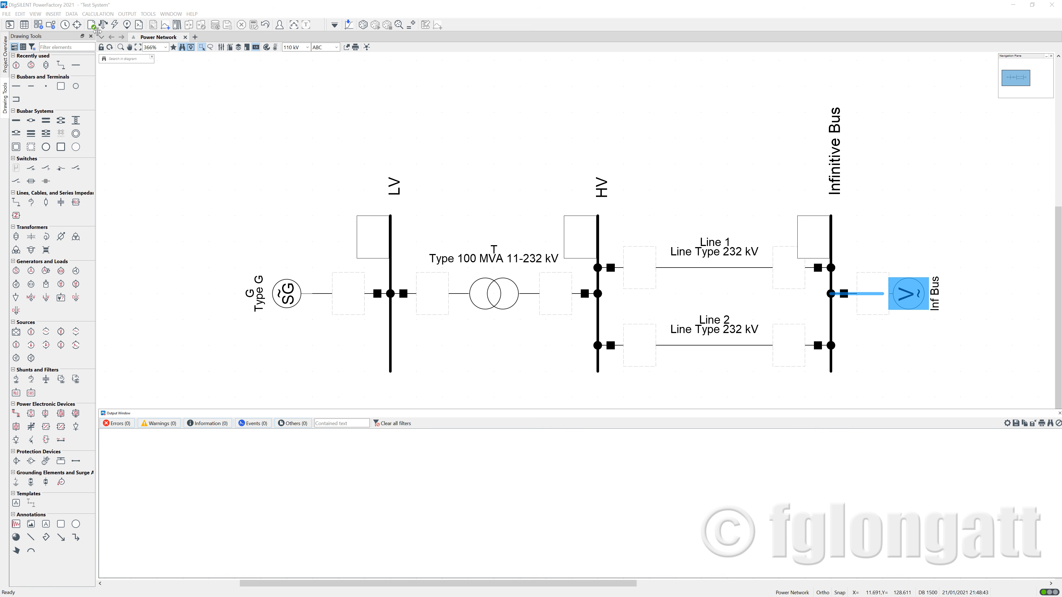
{"action": "left_click", "coordinate": [115, 24]}
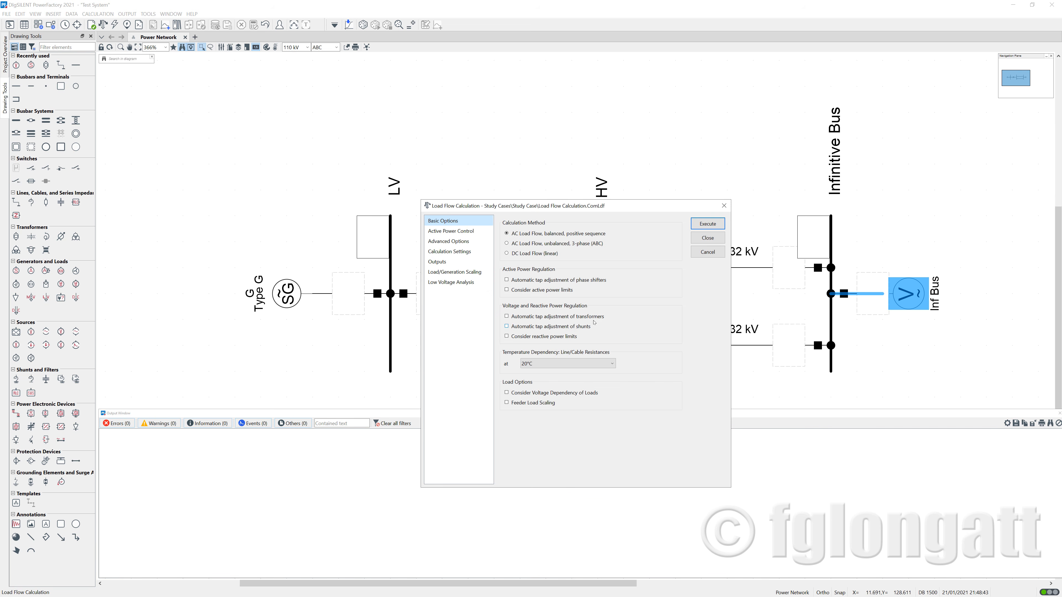
{"action": "left_click", "coordinate": [697, 225]}
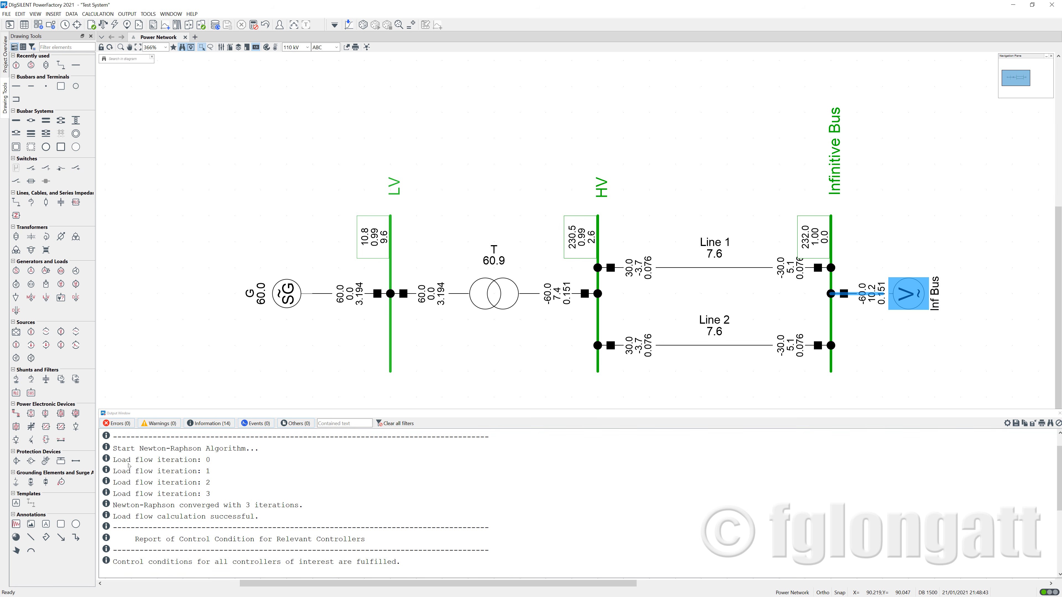
Examine the load flow log and the diagram results at the busbars, both lines, the transformer, generator G and the Inf Bus source
{"action": "scroll", "coordinate": [125, 460], "scroll_direction": "up", "scroll_amount": 1}
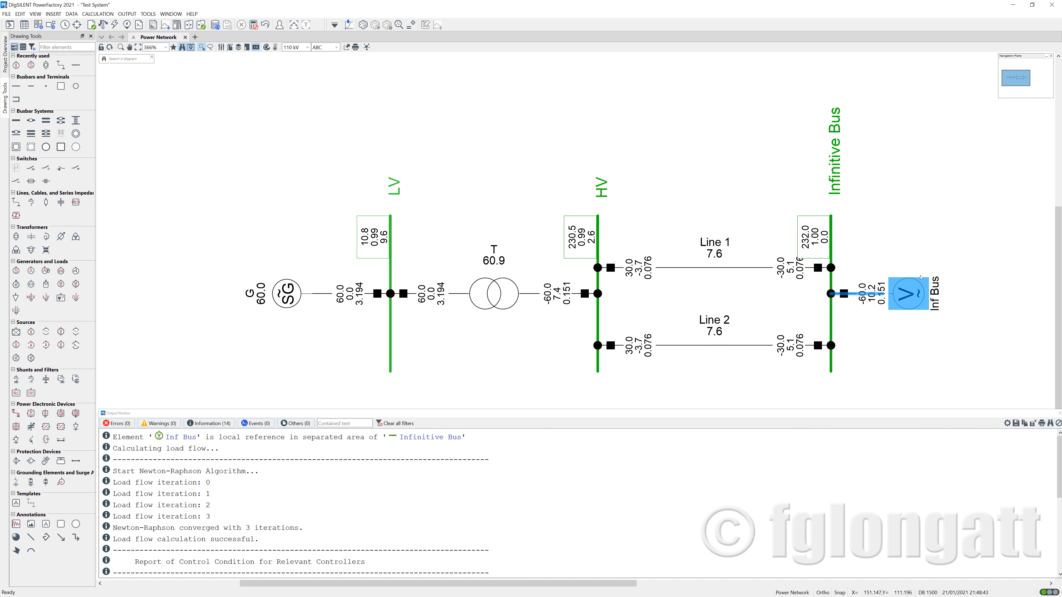
{"action": "scroll", "coordinate": [246, 485], "scroll_direction": "down", "scroll_amount": 1}
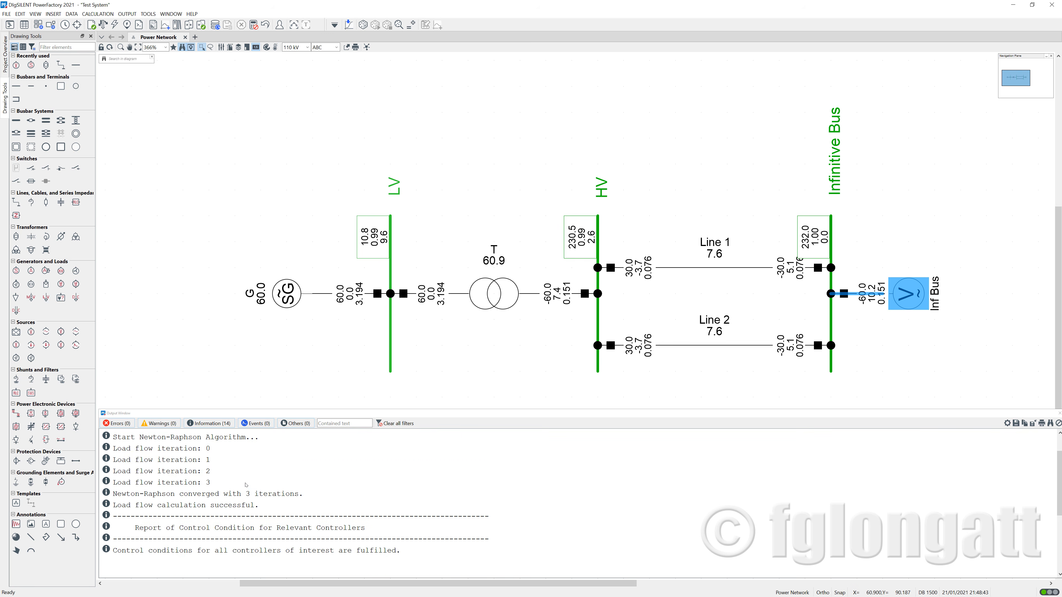
{"action": "scroll", "coordinate": [235, 473], "scroll_direction": "up", "scroll_amount": 1}
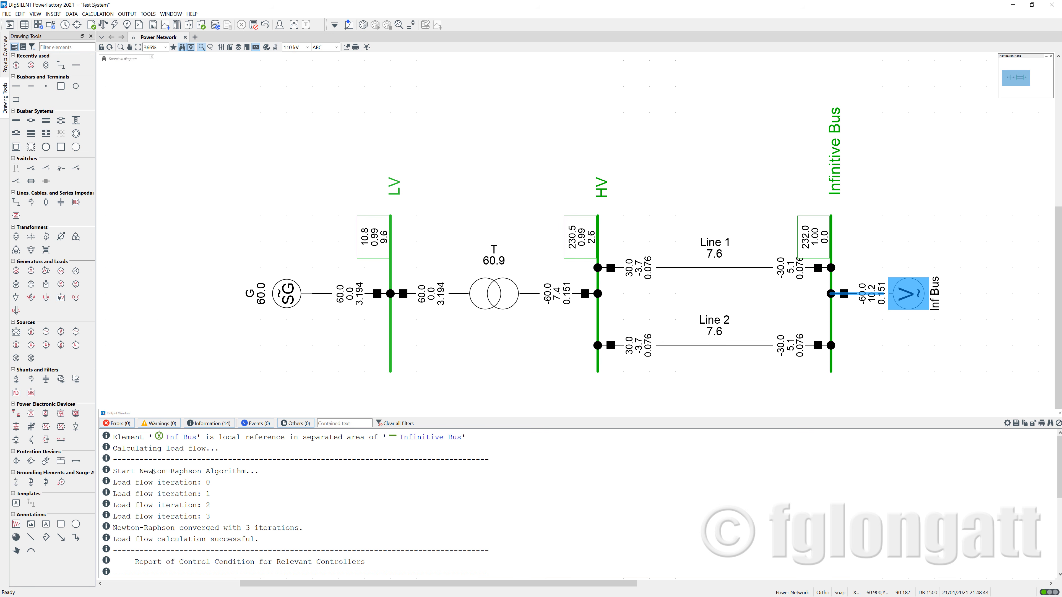
{"action": "scroll", "coordinate": [189, 493], "scroll_direction": "down", "scroll_amount": 1}
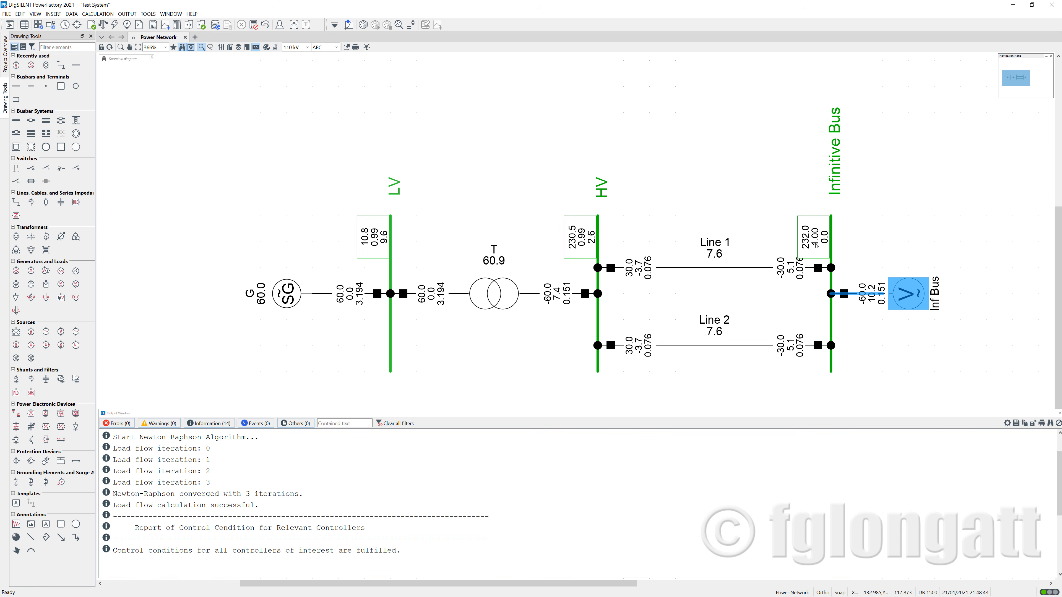
{"action": "mouse_move", "coordinate": [815, 246]}
{"action": "mouse_move", "coordinate": [779, 287]}
{"action": "mouse_move", "coordinate": [743, 244]}
{"action": "mouse_move", "coordinate": [345, 299]}
{"action": "mouse_move", "coordinate": [553, 294]}
{"action": "mouse_move", "coordinate": [636, 286]}
{"action": "left_click", "coordinate": [640, 276]}
{"action": "left_click", "coordinate": [640, 278]}
{"action": "mouse_move", "coordinate": [638, 279]}
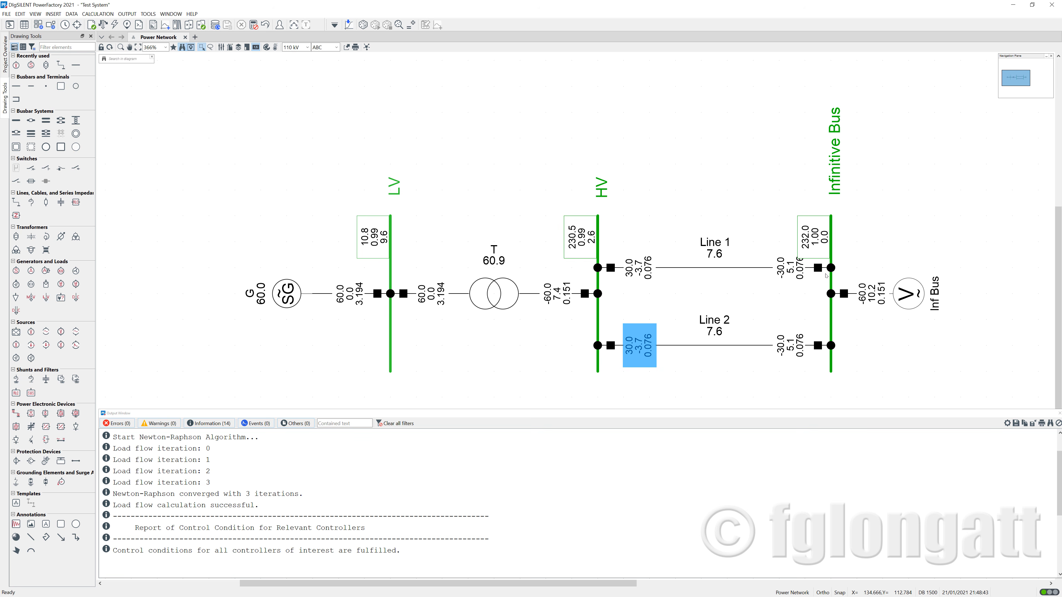
{"action": "mouse_move", "coordinate": [801, 357]}
{"action": "mouse_move", "coordinate": [868, 298]}
{"action": "mouse_move", "coordinate": [249, 307]}
Change generator G's local controller to Const. V in its load-flow data, keeping the voltage setpoint at 1 p.u
{"action": "double_click", "coordinate": [302, 296]}
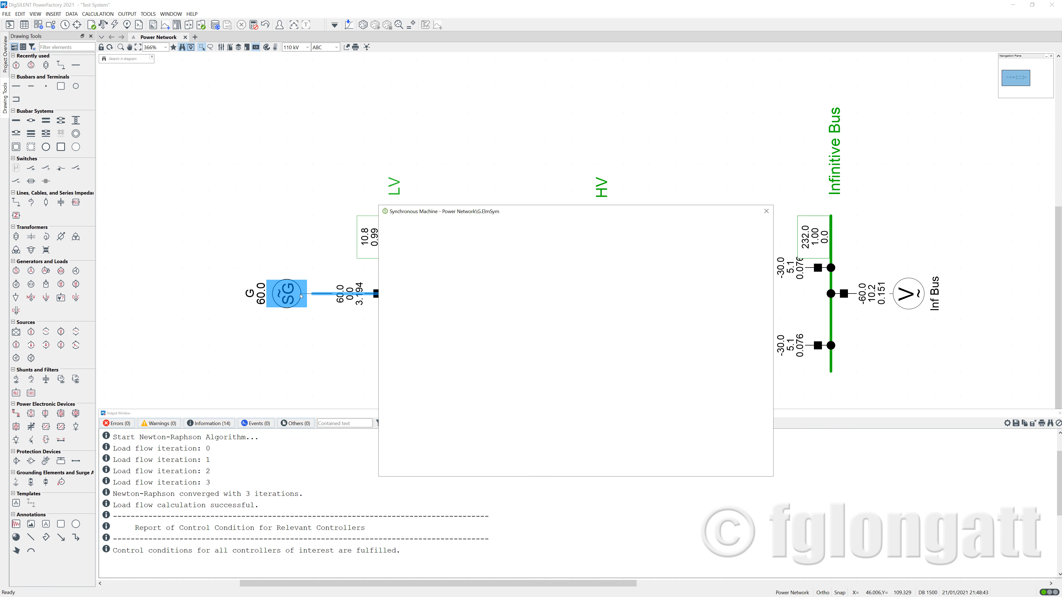
{"action": "left_click", "coordinate": [417, 250]}
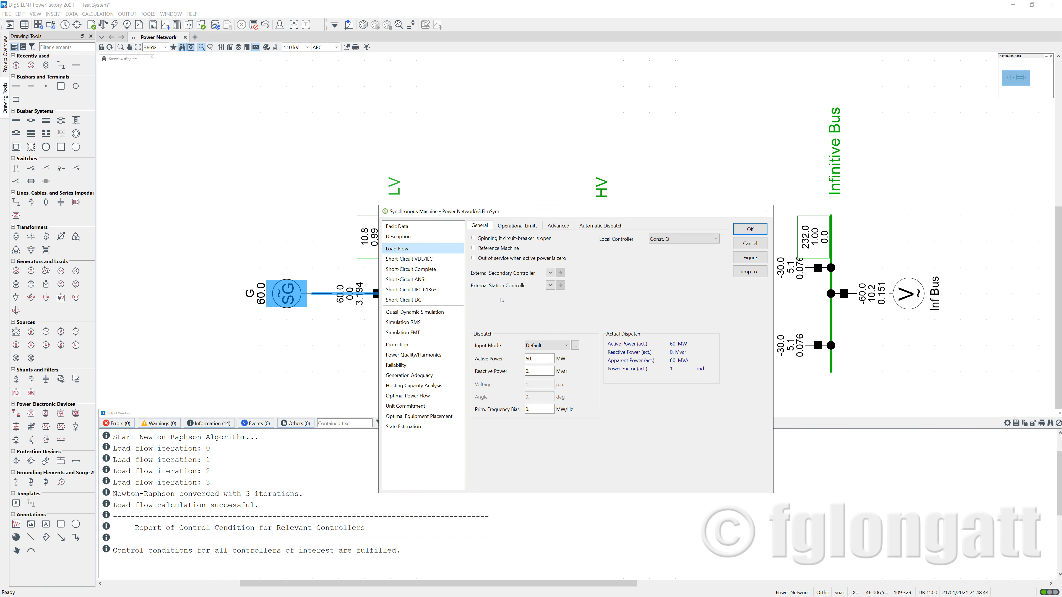
{"action": "left_click", "coordinate": [677, 239]}
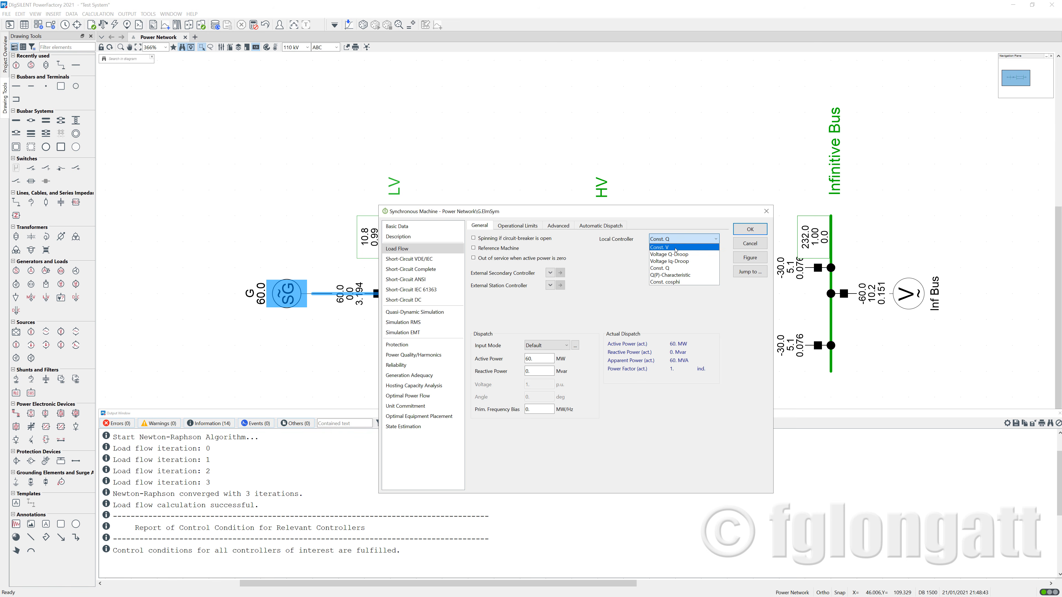
{"action": "left_click", "coordinate": [674, 248]}
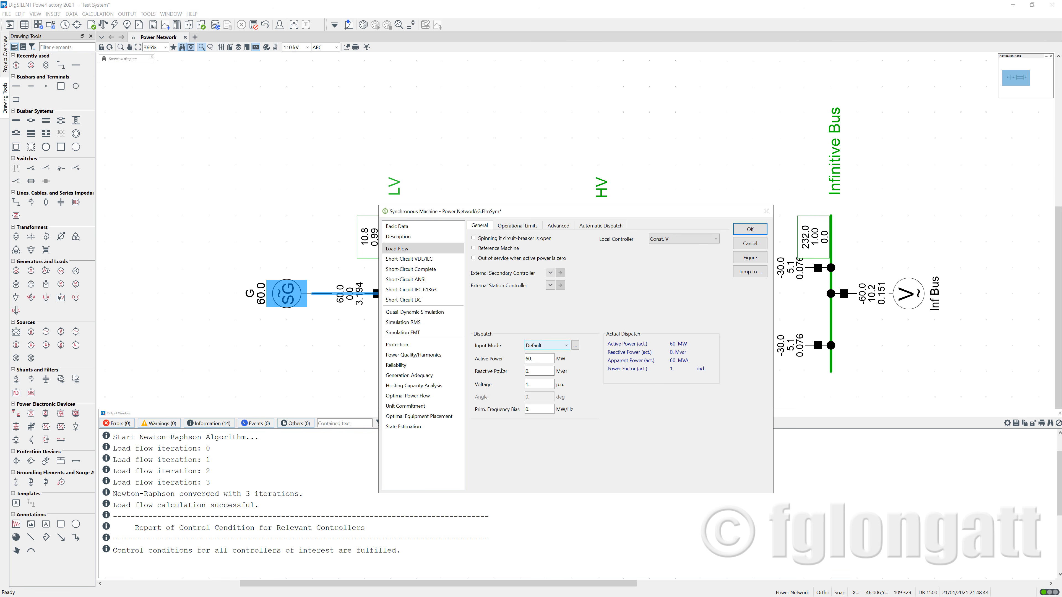
{"action": "left_click_drag", "start_coordinate": [538, 384], "coordinate": [506, 383]}
{"action": "left_click", "coordinate": [534, 386]}
{"action": "double_click", "coordinate": [537, 386]}
{"action": "left_click", "coordinate": [539, 384]}
{"action": "left_click", "coordinate": [750, 229]}
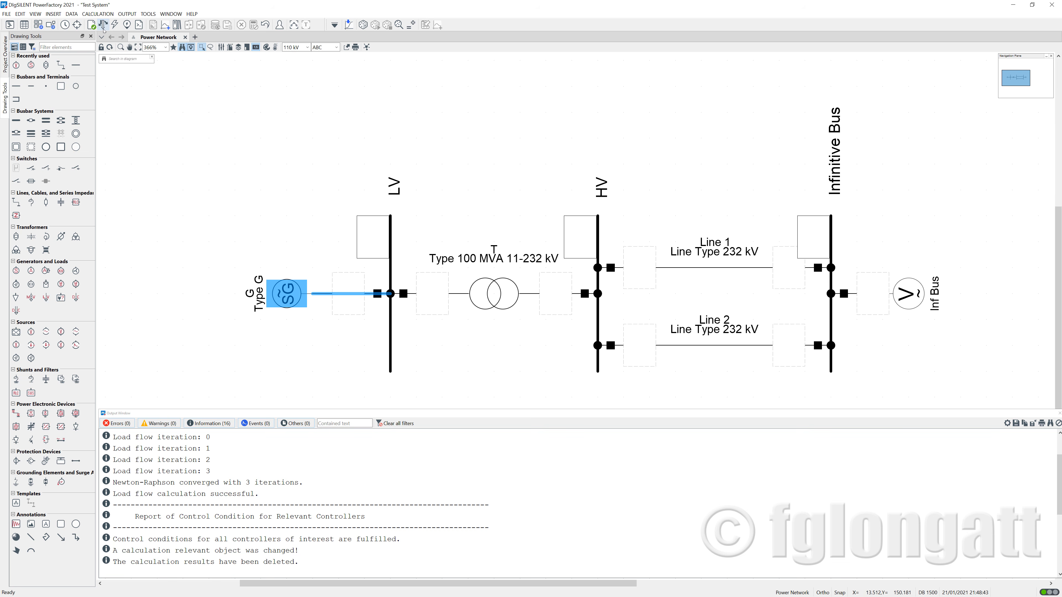
Clear the output window, rerun the balanced AC load flow and inspect the results at the LV busbar and generator G
{"action": "left_click", "coordinate": [103, 24]}
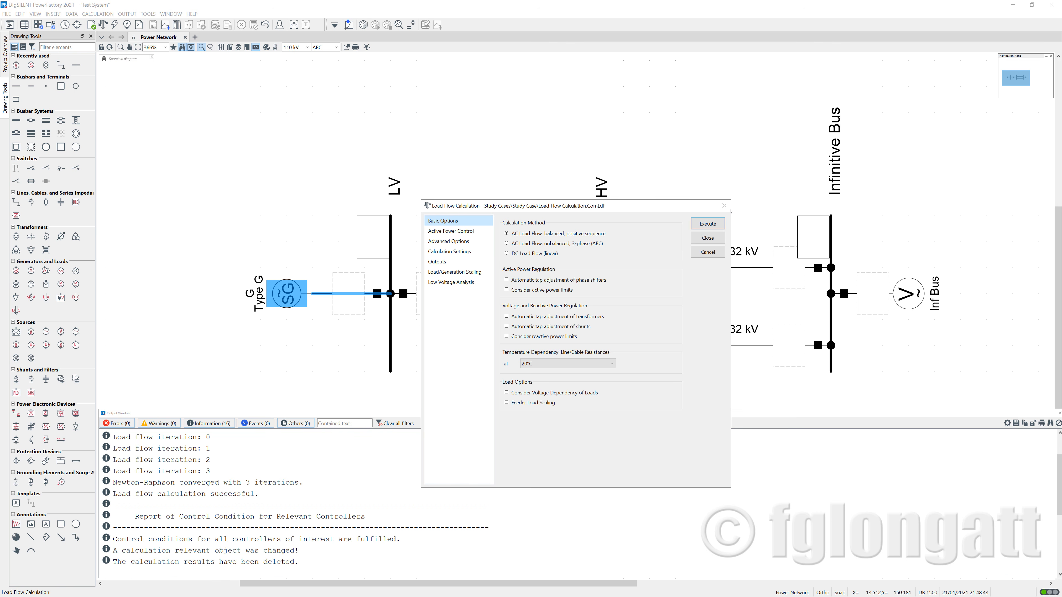
{"action": "left_click", "coordinate": [724, 205]}
{"action": "left_click", "coordinate": [1050, 424]}
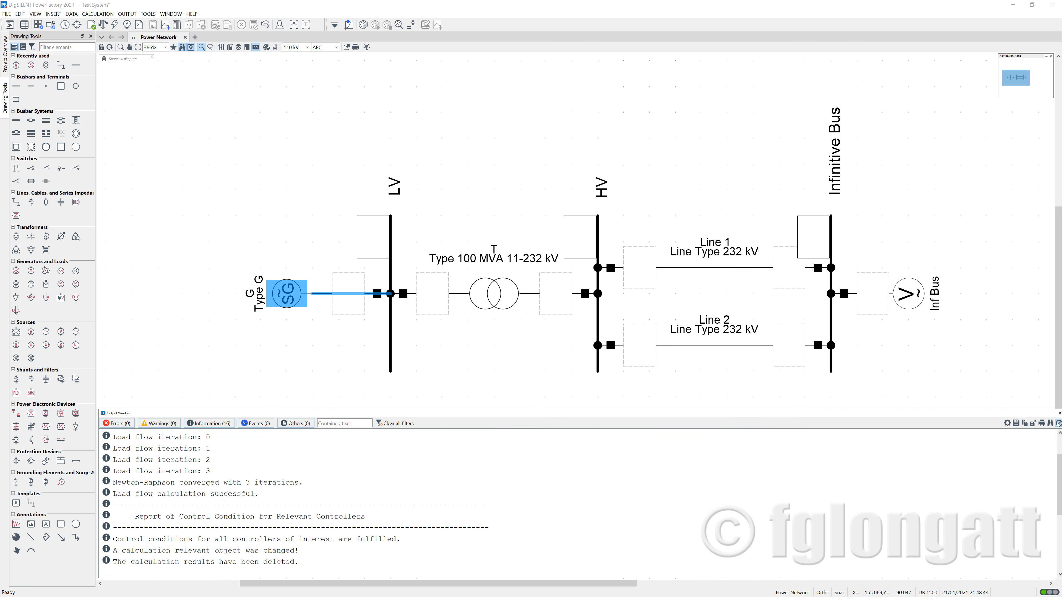
{"action": "left_click", "coordinate": [591, 517]}
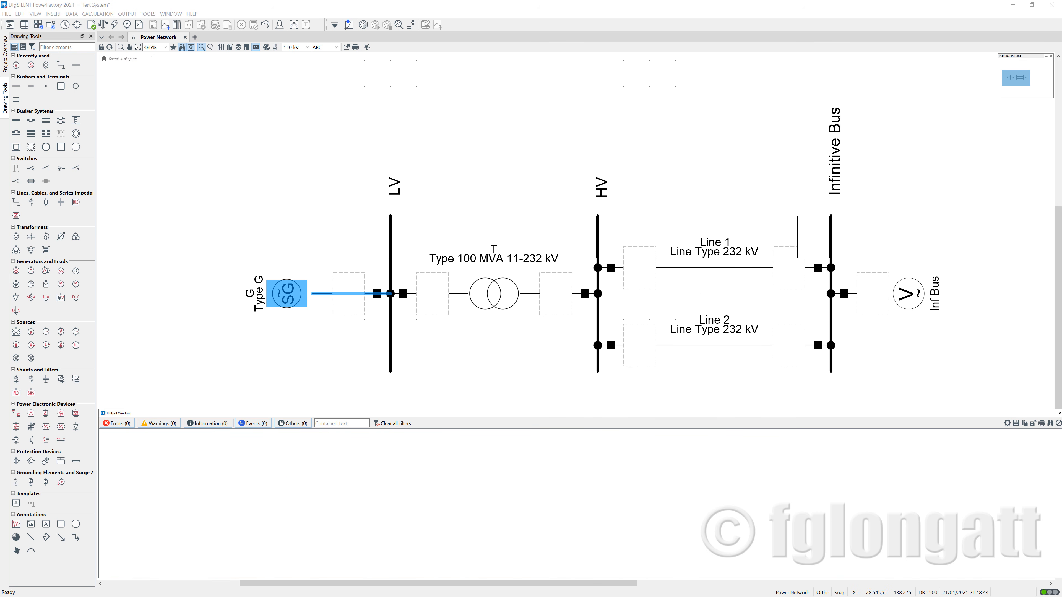
{"action": "left_click", "coordinate": [102, 25]}
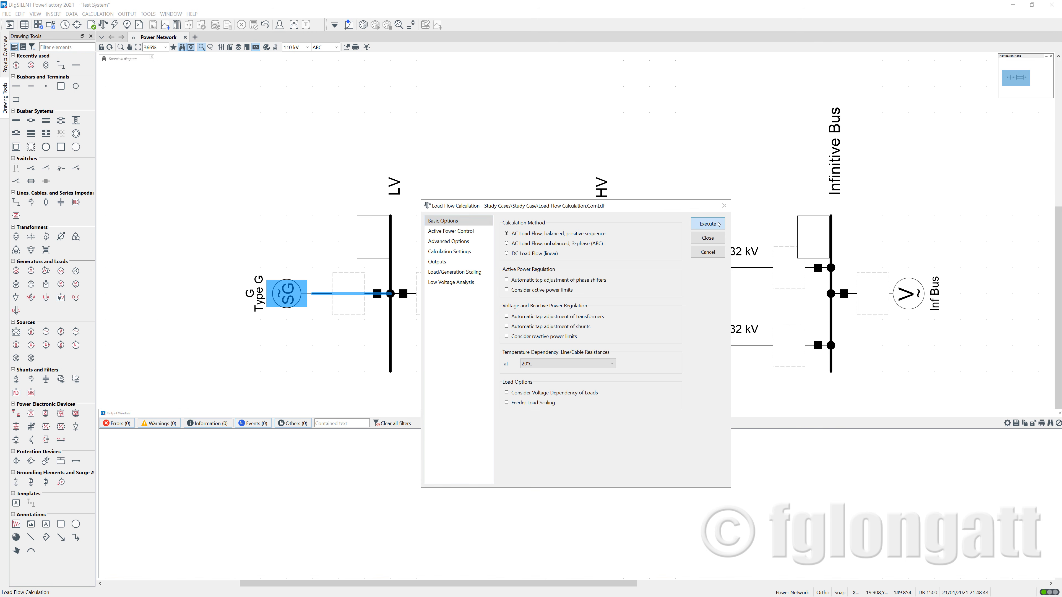
{"action": "left_click", "coordinate": [707, 224]}
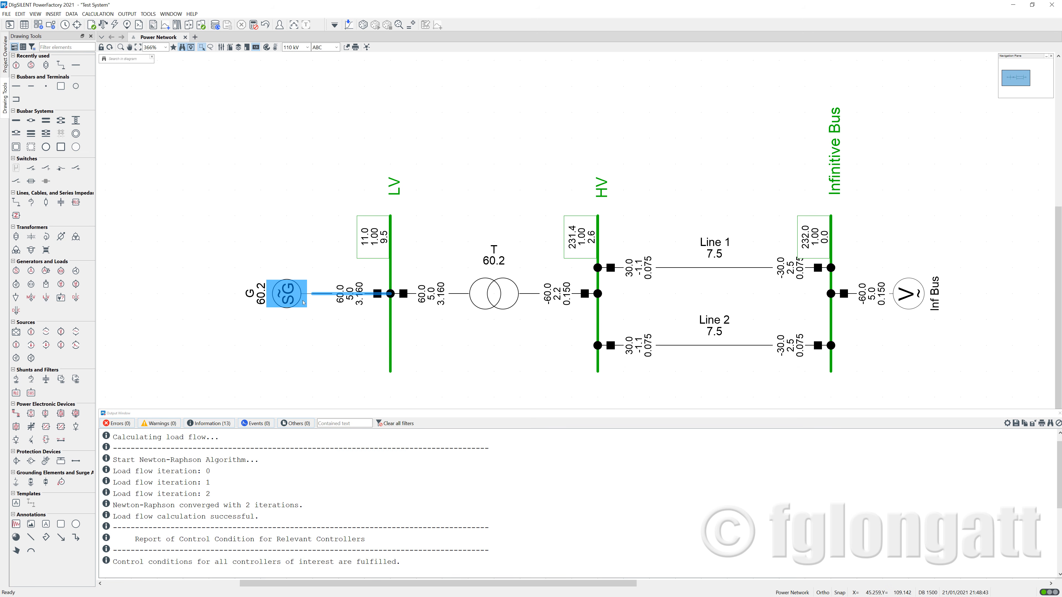
{"action": "mouse_move", "coordinate": [378, 242]}
{"action": "mouse_move", "coordinate": [350, 306]}
{"action": "left_click", "coordinate": [237, 49]}
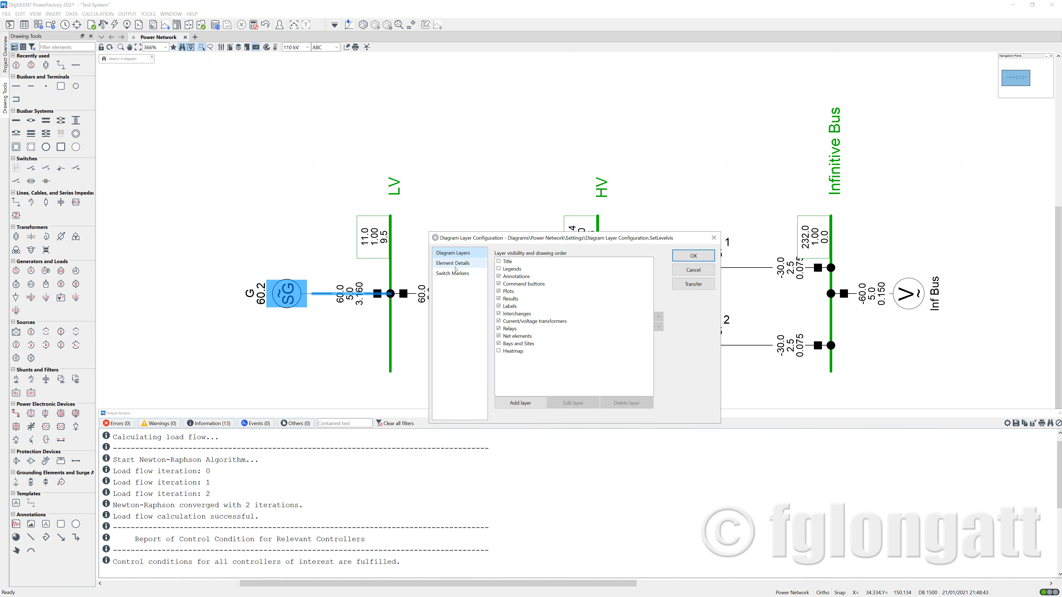
{"action": "left_click", "coordinate": [455, 269]}
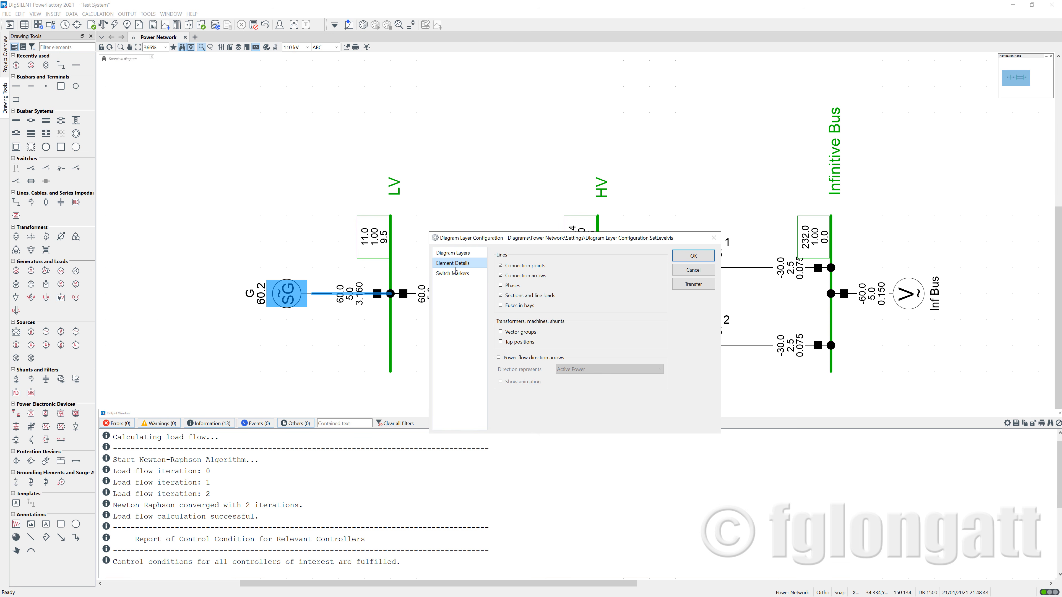
{"action": "left_click", "coordinate": [466, 254]}
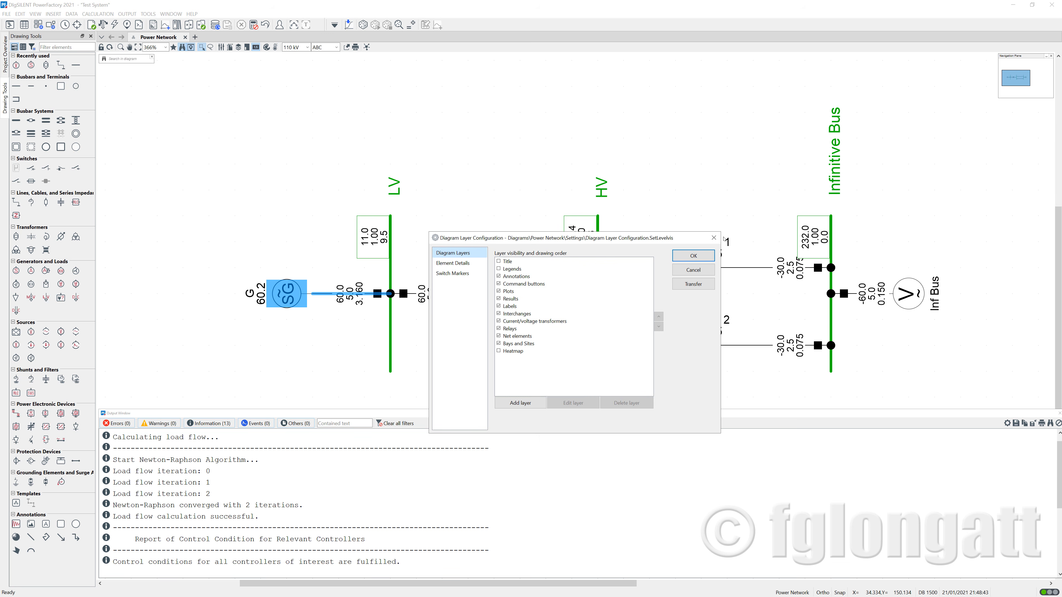
{"action": "left_click", "coordinate": [713, 237]}
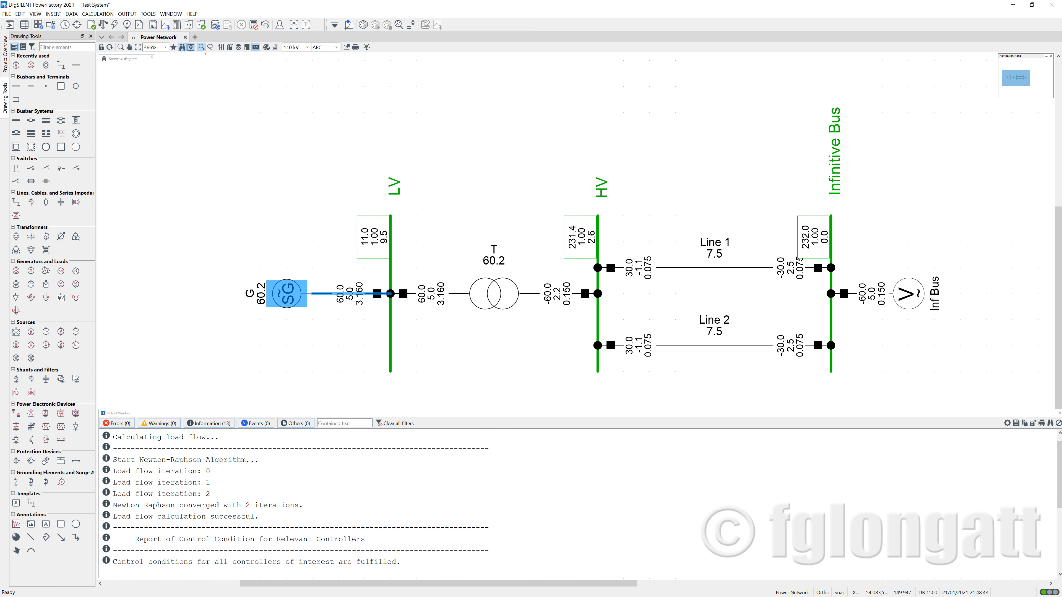
Enable power flow direction arrows in the diagram's element details, with the direction representing Active Power
{"action": "left_click", "coordinate": [238, 46]}
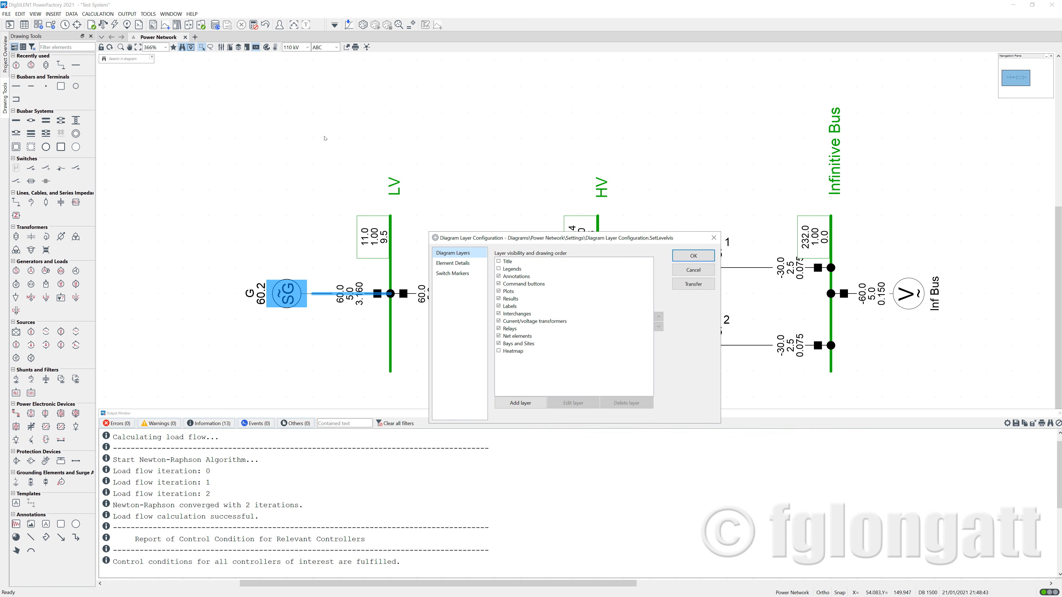
{"action": "left_click", "coordinate": [455, 263]}
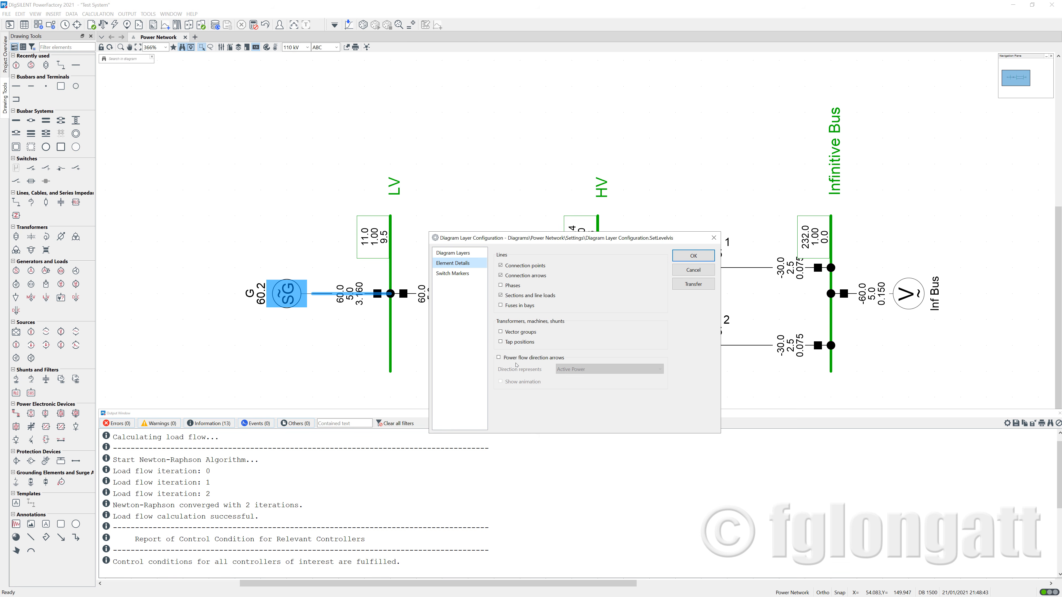
{"action": "left_click", "coordinate": [499, 358]}
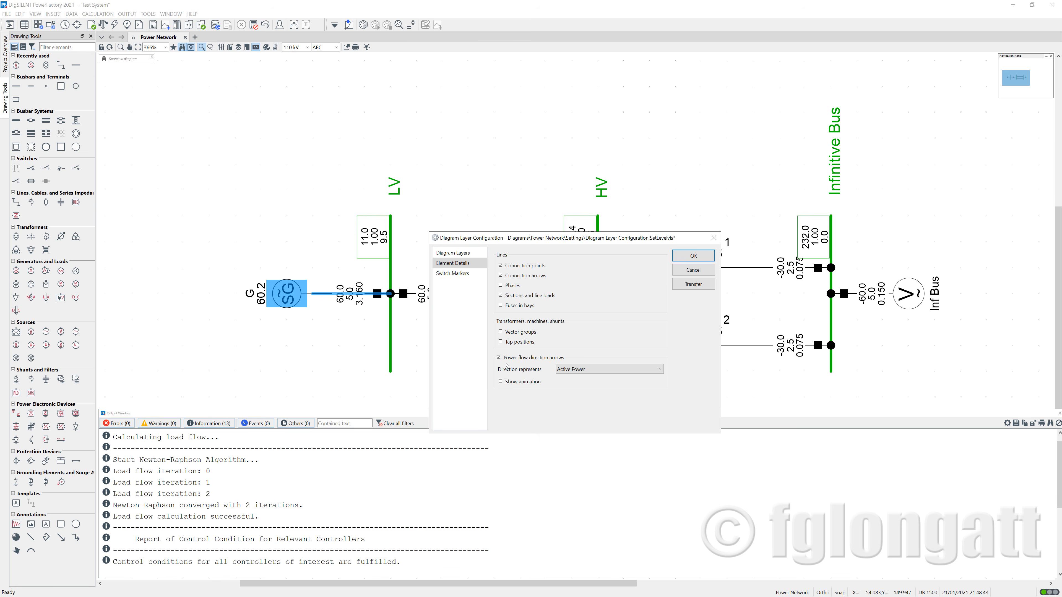
{"action": "left_click", "coordinate": [567, 367]}
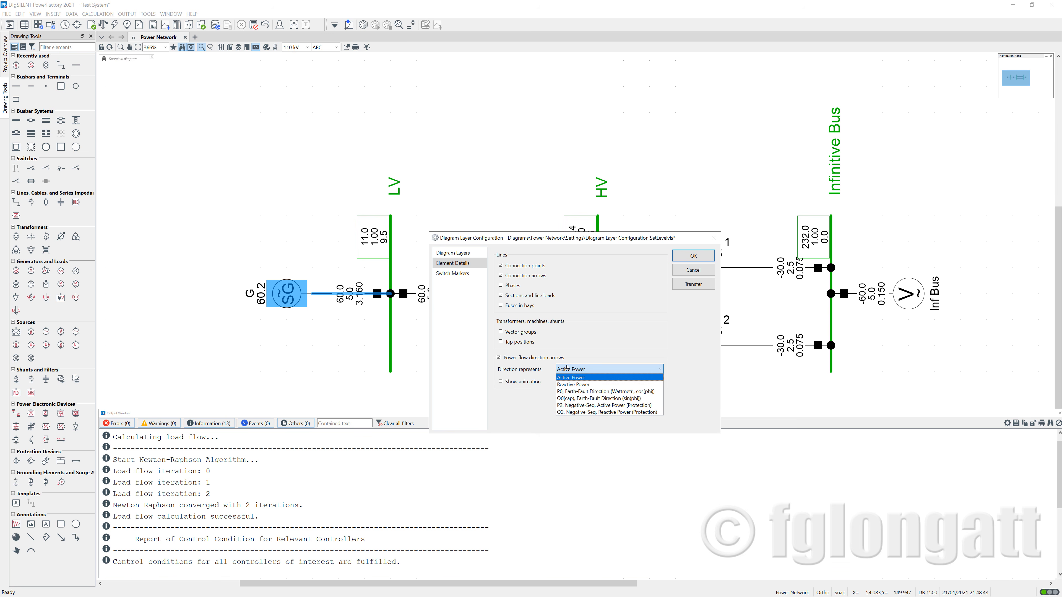
{"action": "left_click", "coordinate": [576, 378]}
{"action": "left_click", "coordinate": [707, 256]}
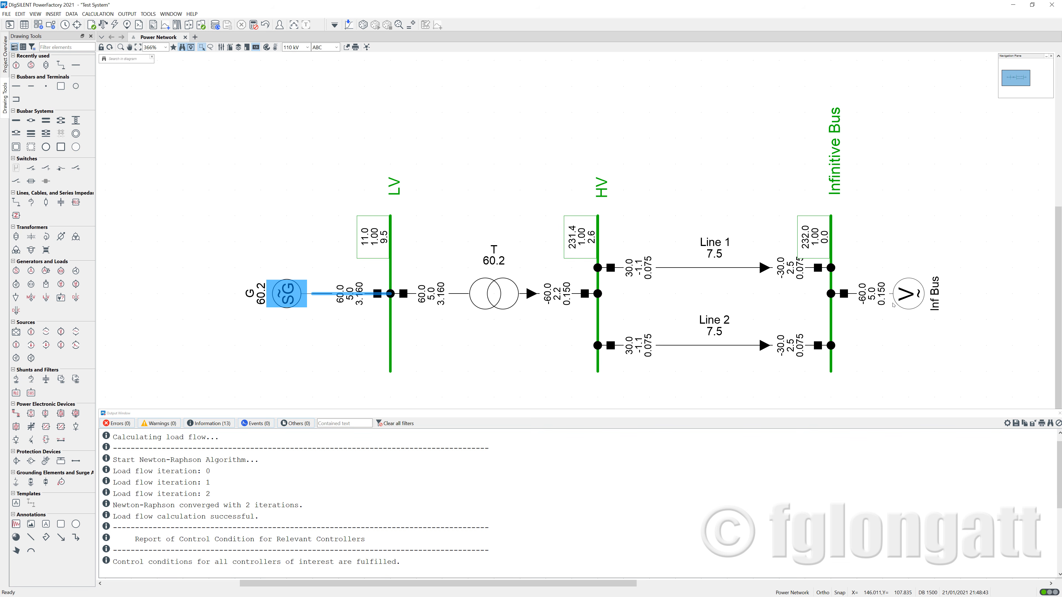
Move the Inf Bus voltage source symbol slightly farther away from the Infinitive Bus busbar
{"action": "left_click_drag", "start_coordinate": [906, 302], "coordinate": [937, 293]}
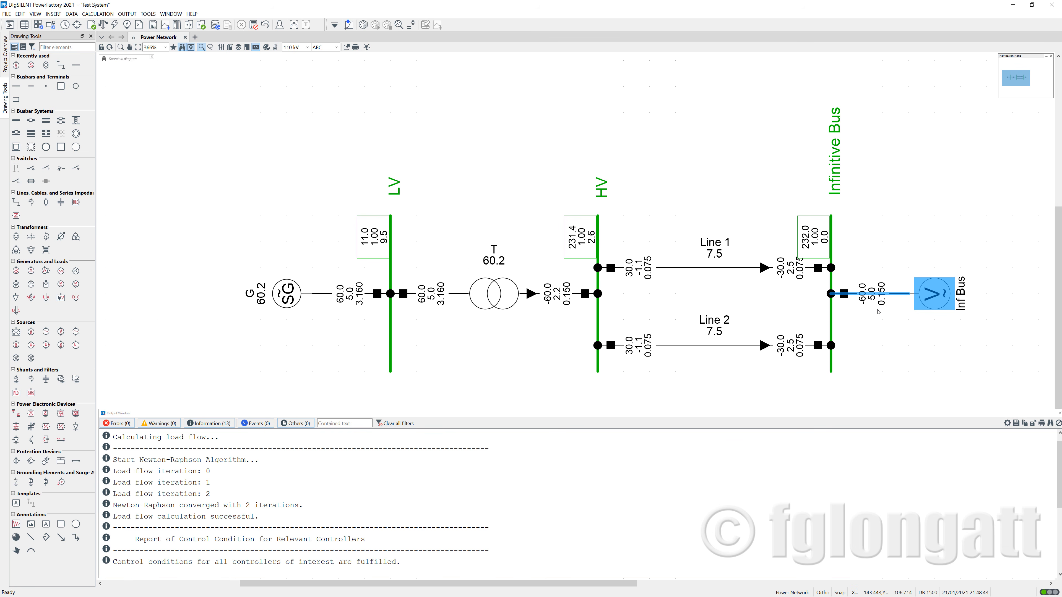
Set the power flow direction arrows to represent Reactive Power in the diagram's element details and rerun the load flow
{"action": "mouse_move", "coordinate": [878, 312]}
{"action": "left_click", "coordinate": [239, 47]}
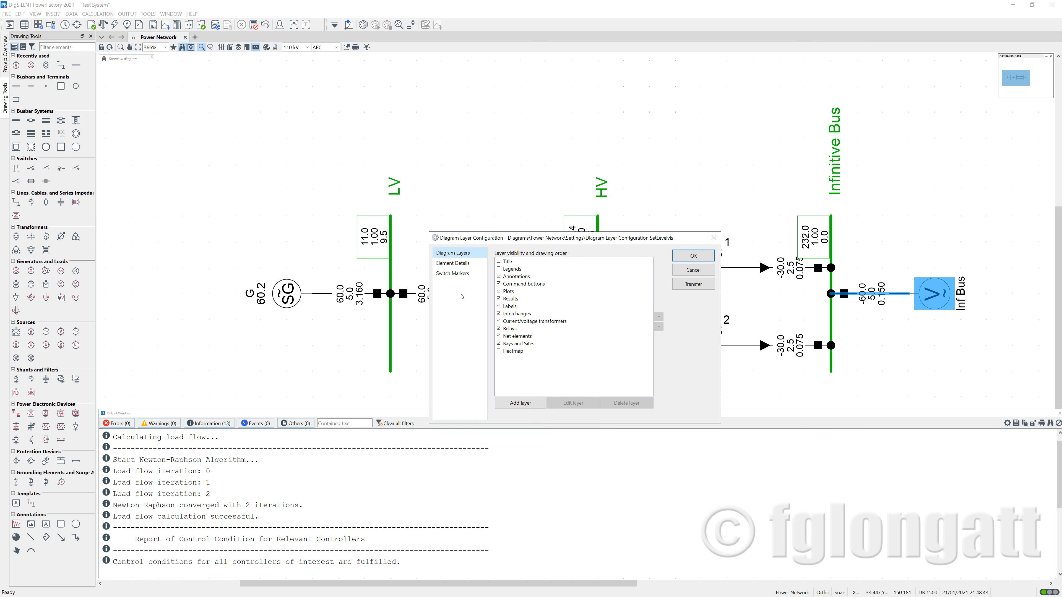
{"action": "left_click", "coordinate": [455, 263]}
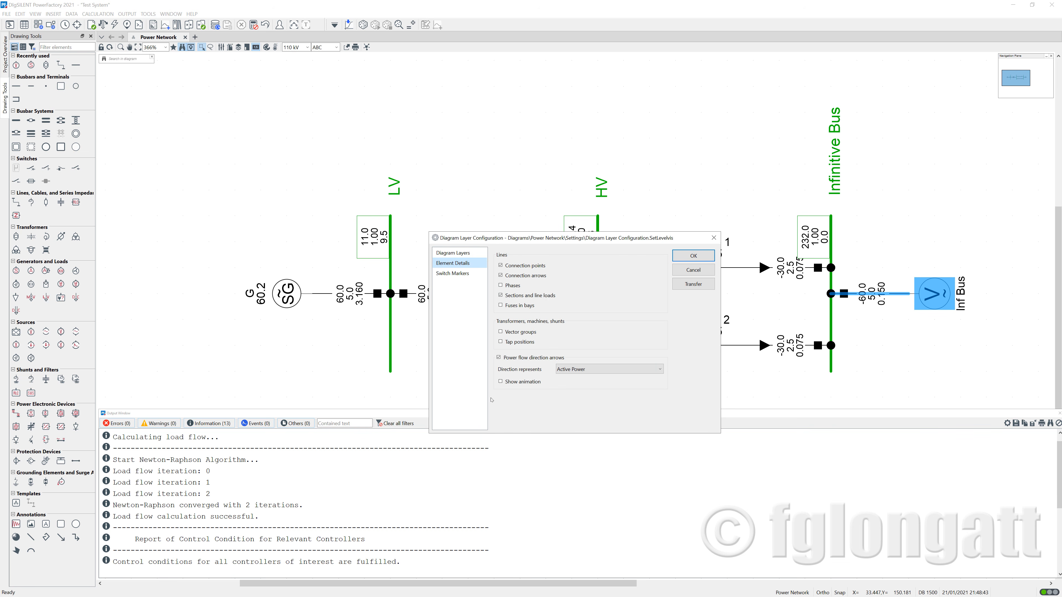
{"action": "left_click", "coordinate": [585, 369]}
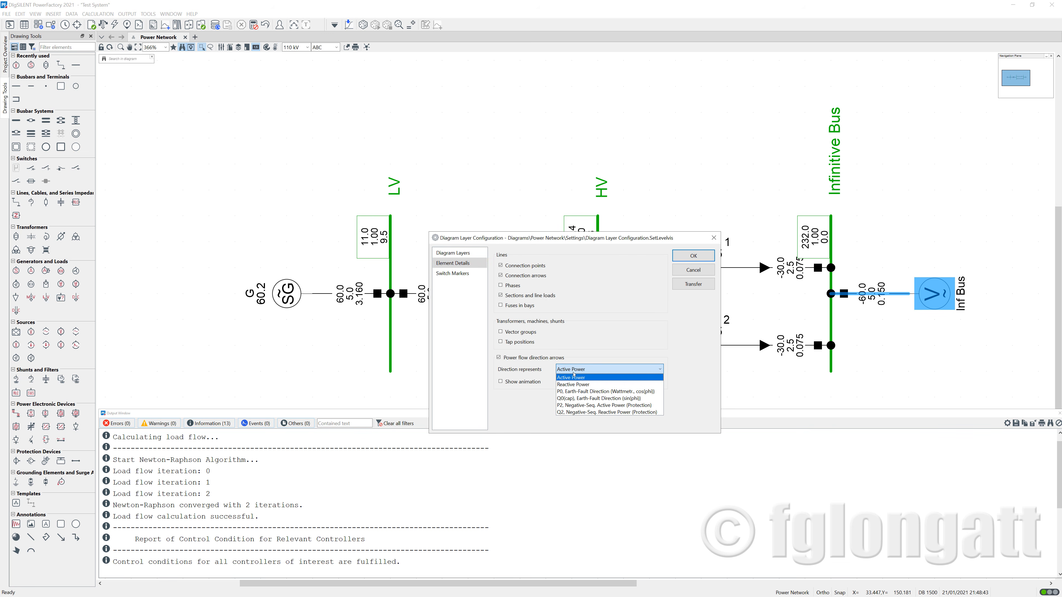
{"action": "left_click", "coordinate": [584, 385]}
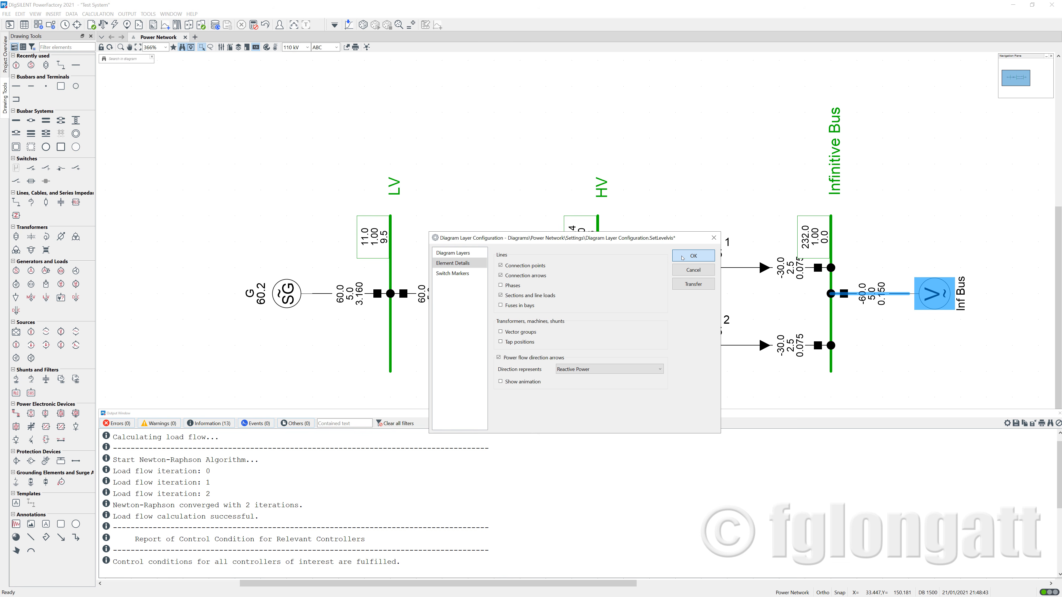
{"action": "left_click", "coordinate": [589, 369]}
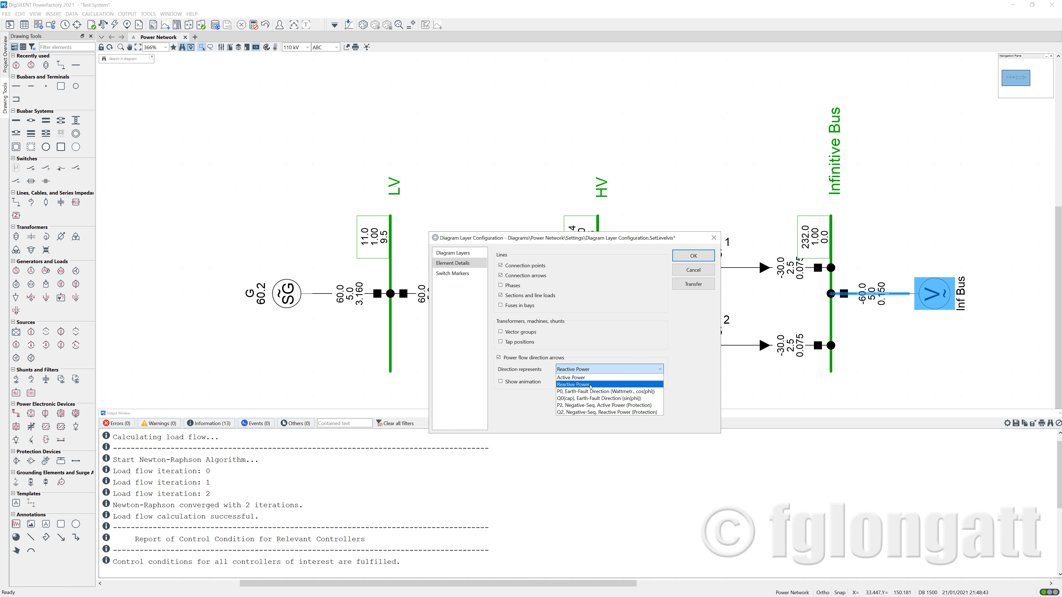
{"action": "left_click", "coordinate": [590, 385]}
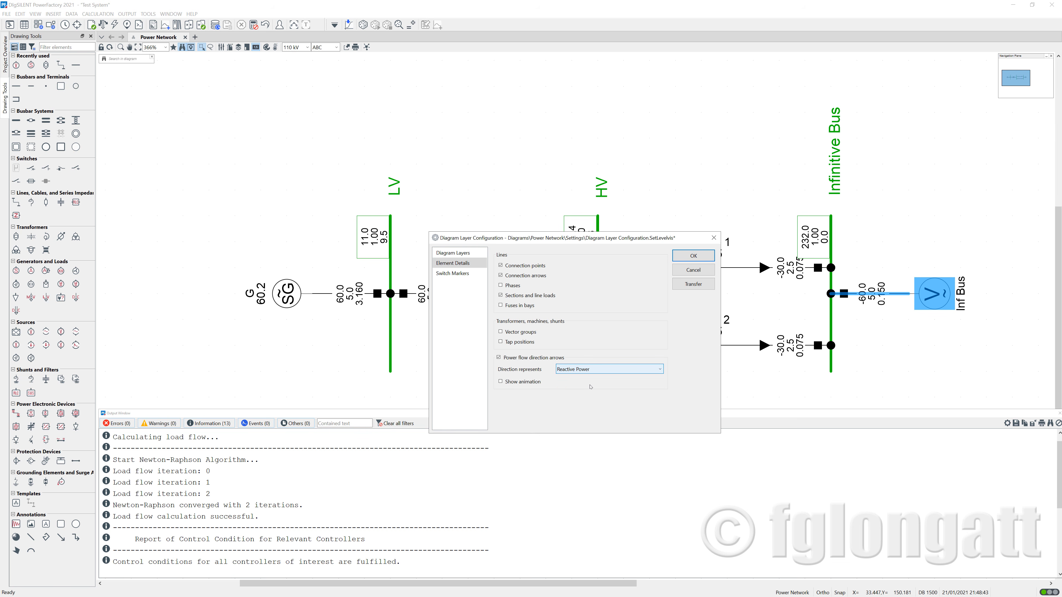
{"action": "left_click", "coordinate": [686, 260]}
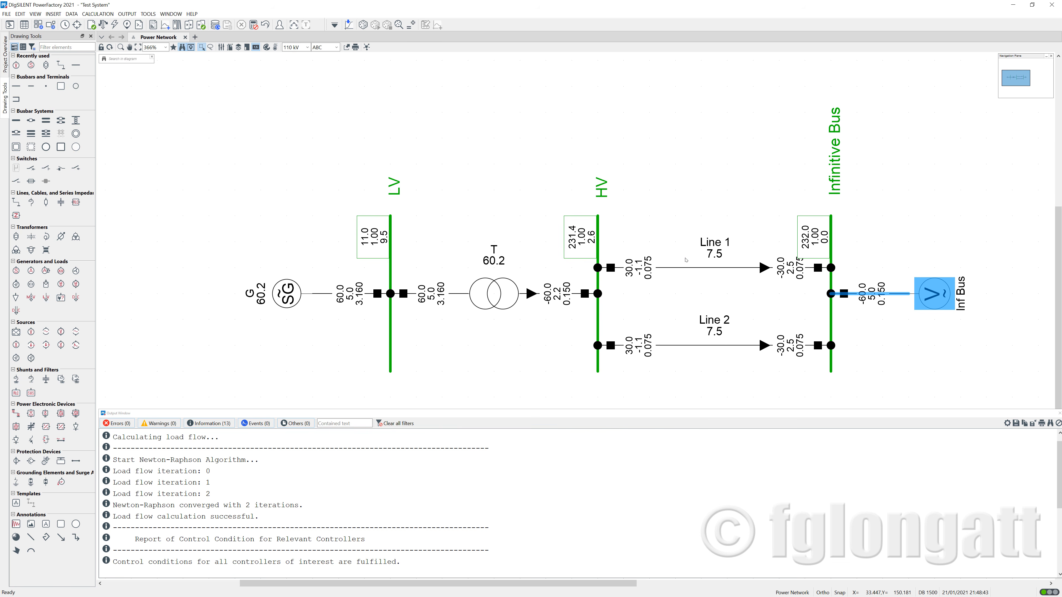
{"action": "left_click", "coordinate": [104, 25]}
{"action": "left_click", "coordinate": [720, 225]}
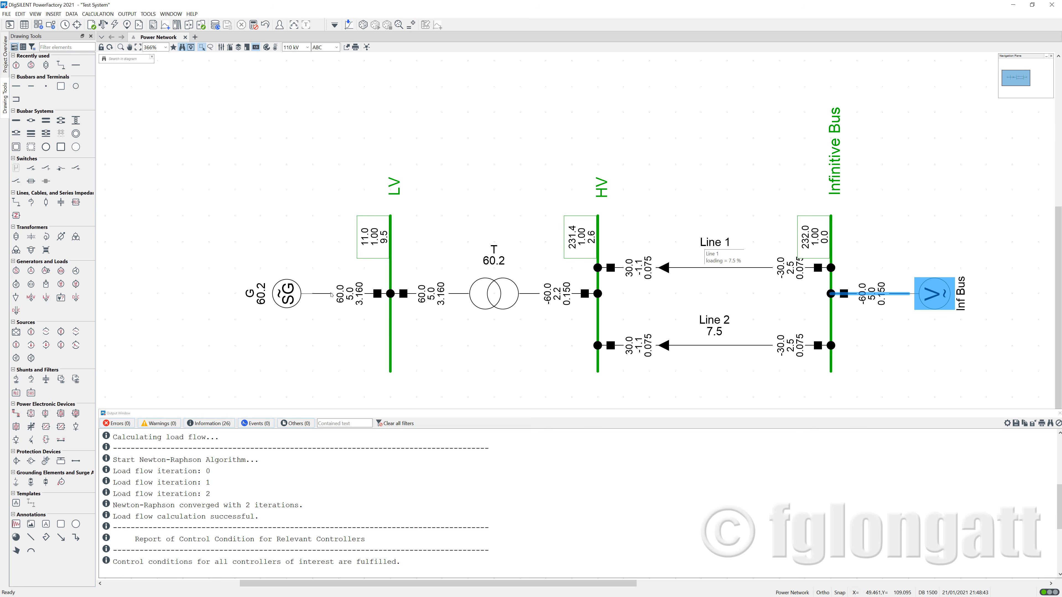
{"action": "mouse_move", "coordinate": [358, 295]}
{"action": "left_mouse_down"}
{"action": "mouse_move", "coordinate": [333, 297]}
{"action": "mouse_move", "coordinate": [354, 296]}
{"action": "left_mouse_up"}
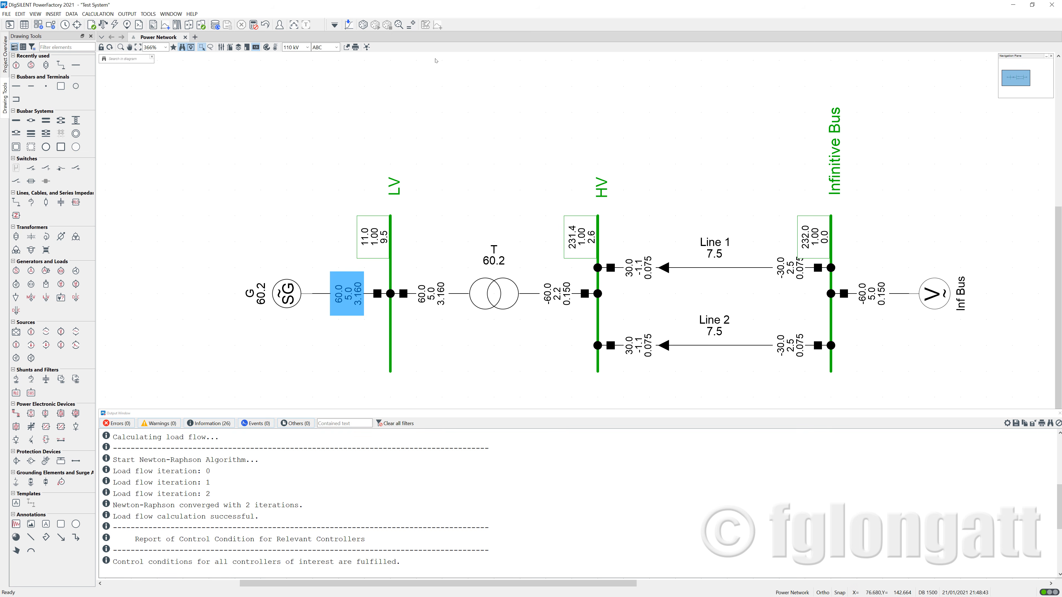
{"action": "left_click", "coordinate": [230, 47]}
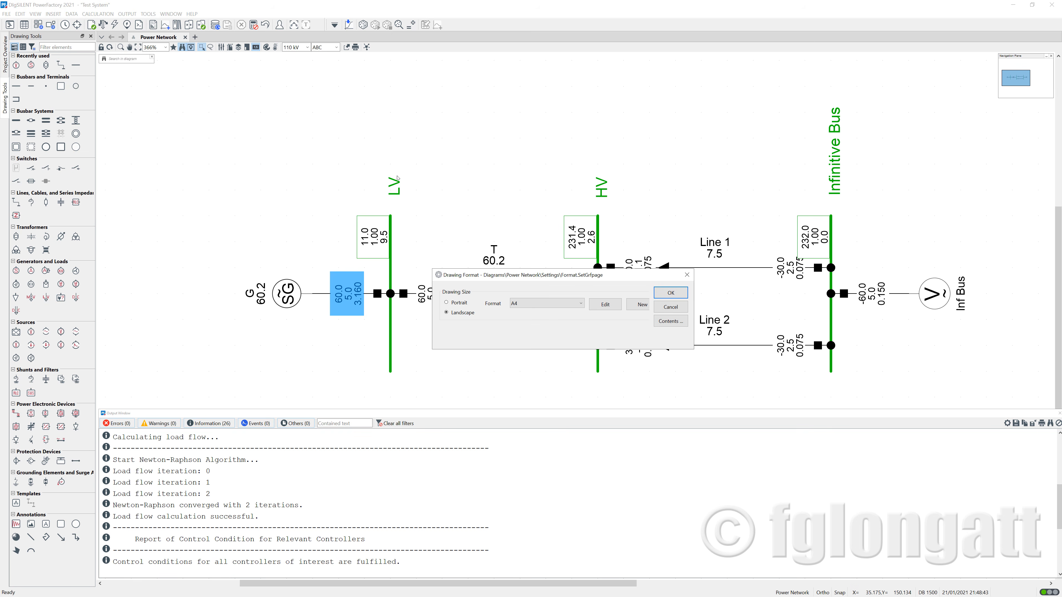
{"action": "left_click", "coordinate": [669, 292]}
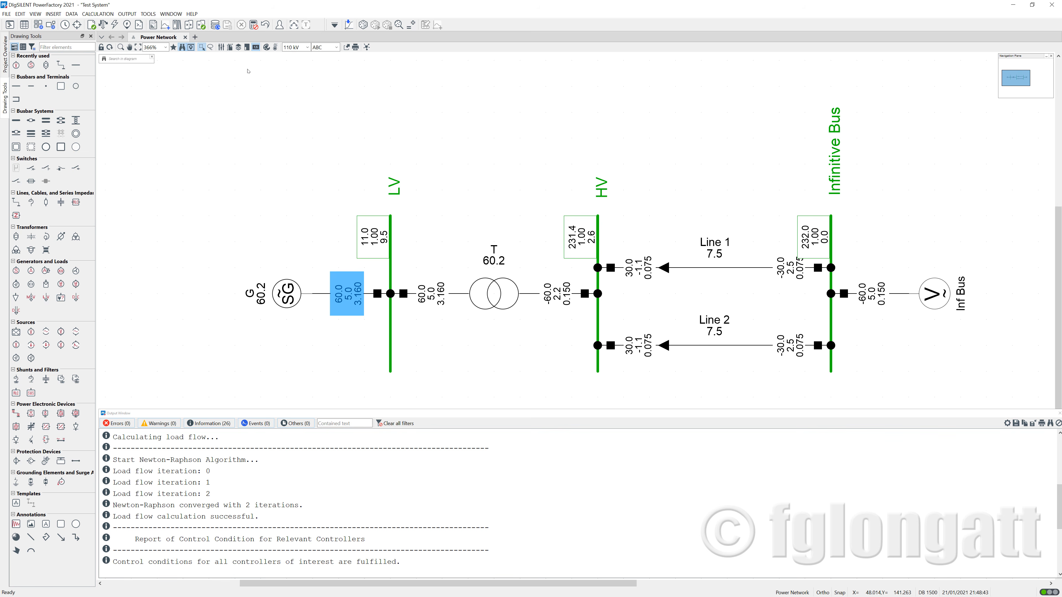
{"action": "left_click", "coordinate": [238, 47]}
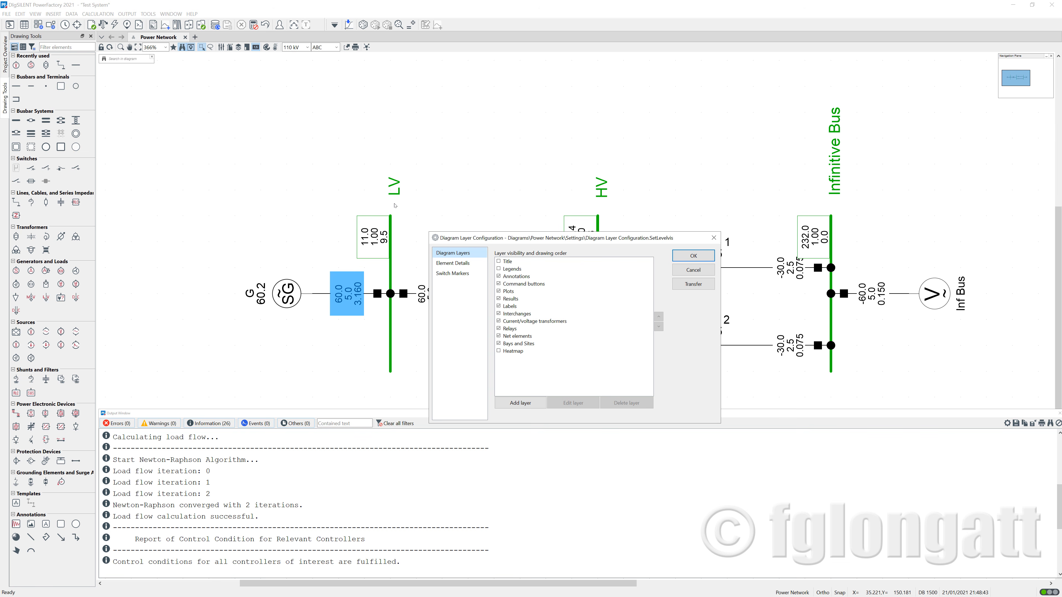
{"action": "left_click", "coordinate": [462, 261]}
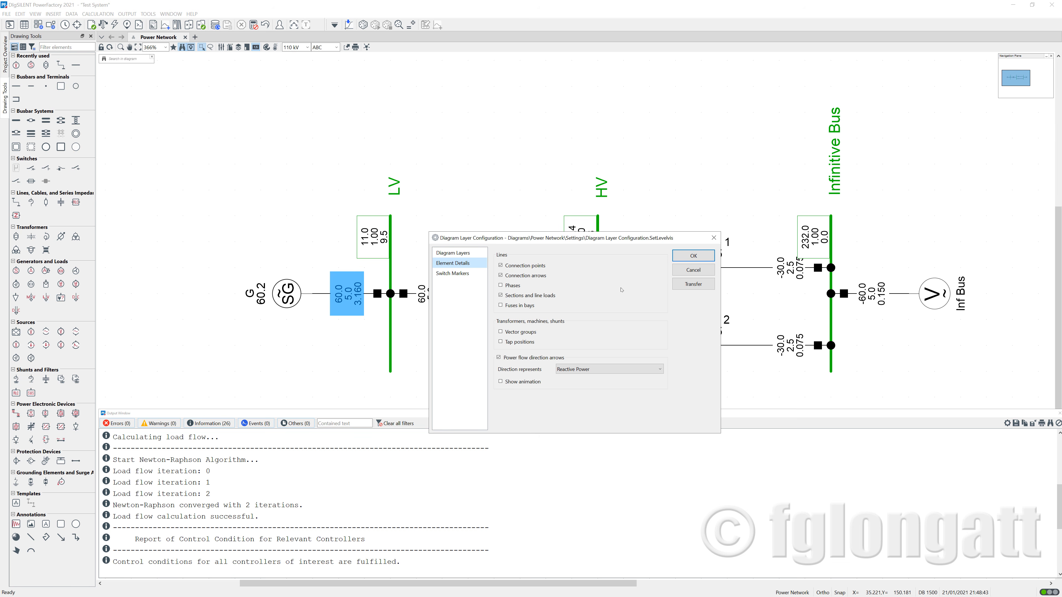
{"action": "left_click", "coordinate": [713, 238]}
Enable the animation of the power flow direction arrows in the diagram's element details and rerun the load flow
{"action": "left_click", "coordinate": [238, 47]}
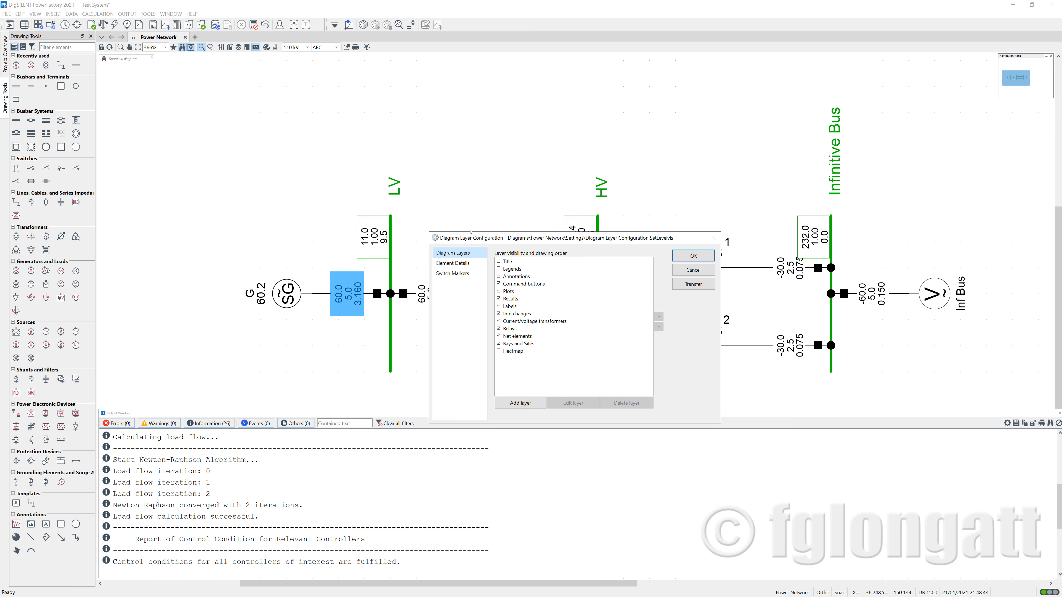
{"action": "left_click", "coordinate": [455, 262]}
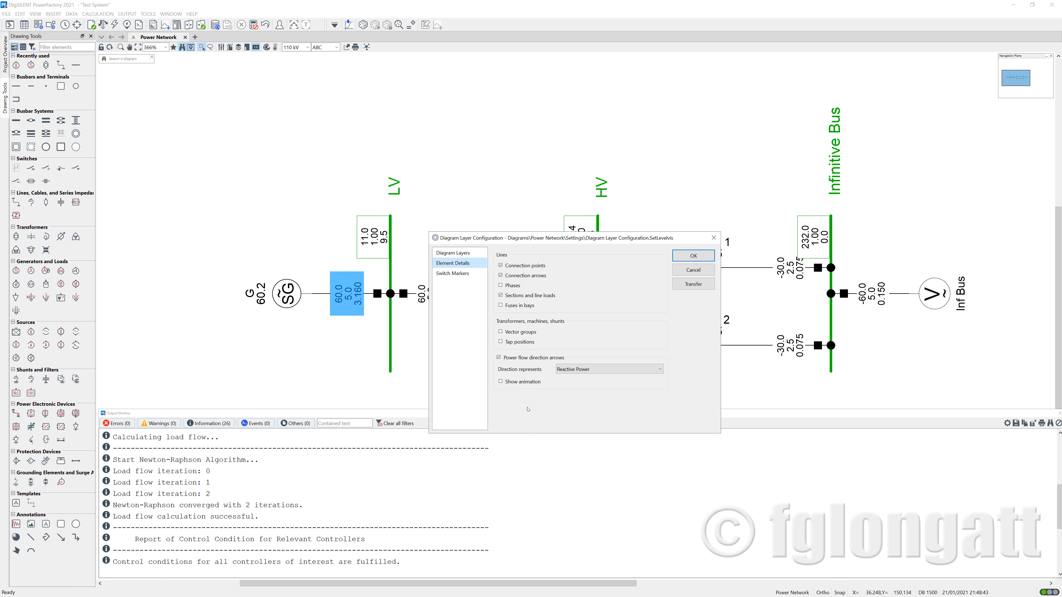
{"action": "left_click", "coordinate": [501, 382]}
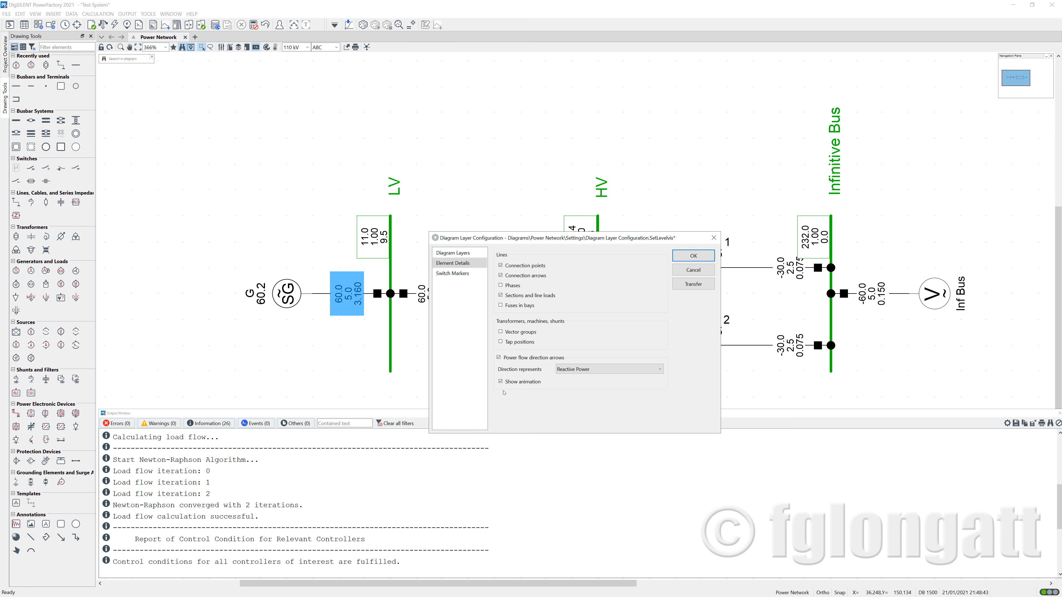
{"action": "left_click", "coordinate": [685, 256]}
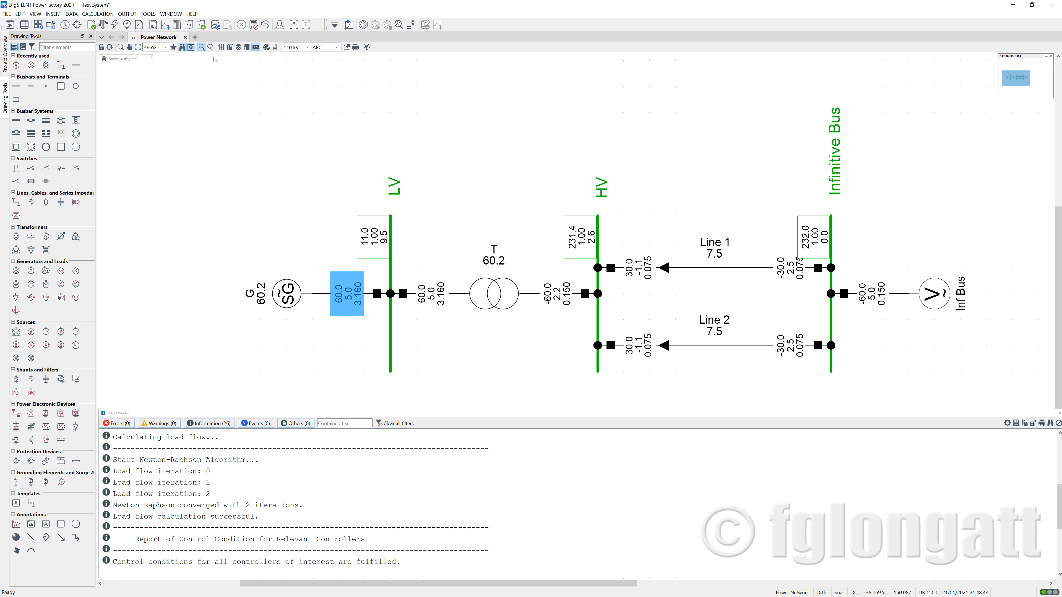
{"action": "left_click", "coordinate": [103, 24]}
{"action": "left_click", "coordinate": [707, 224]}
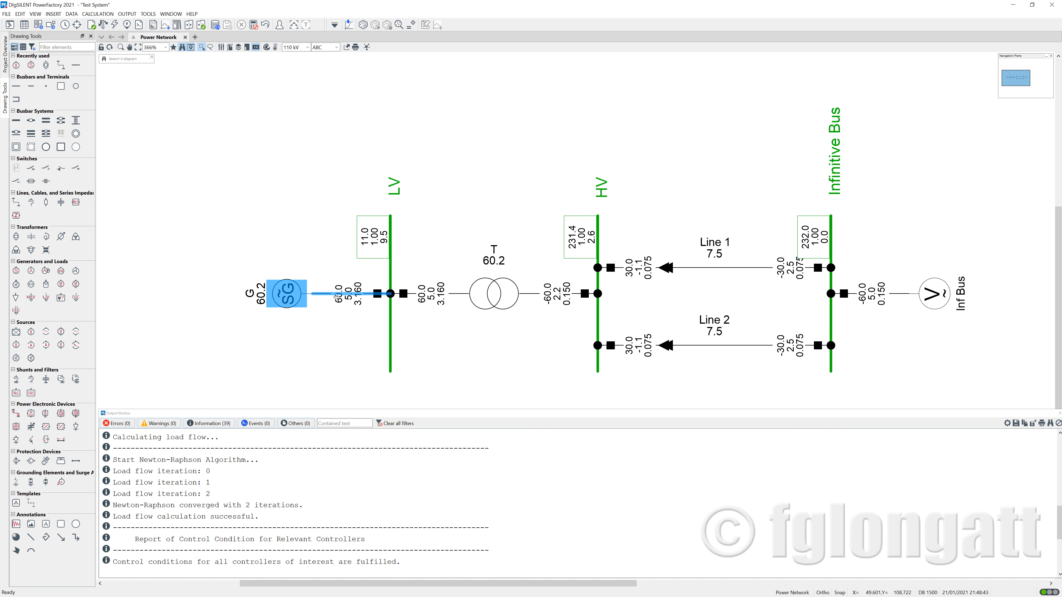
{"action": "mouse_move", "coordinate": [348, 299]}
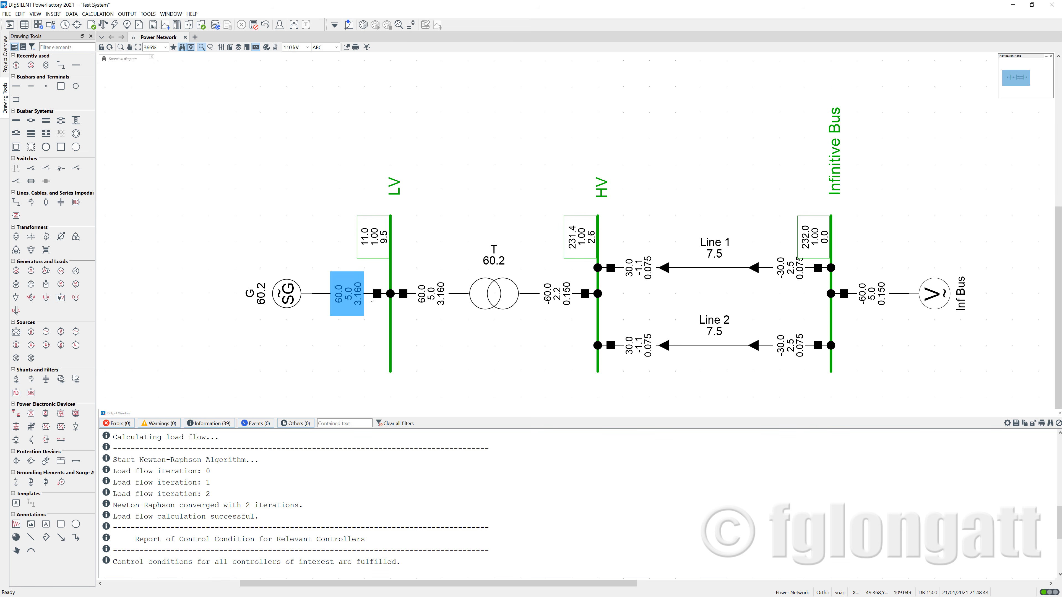
Switch the animated power flow arrows to represent Active Power and rerun the load flow
{"action": "left_click", "coordinate": [238, 47]}
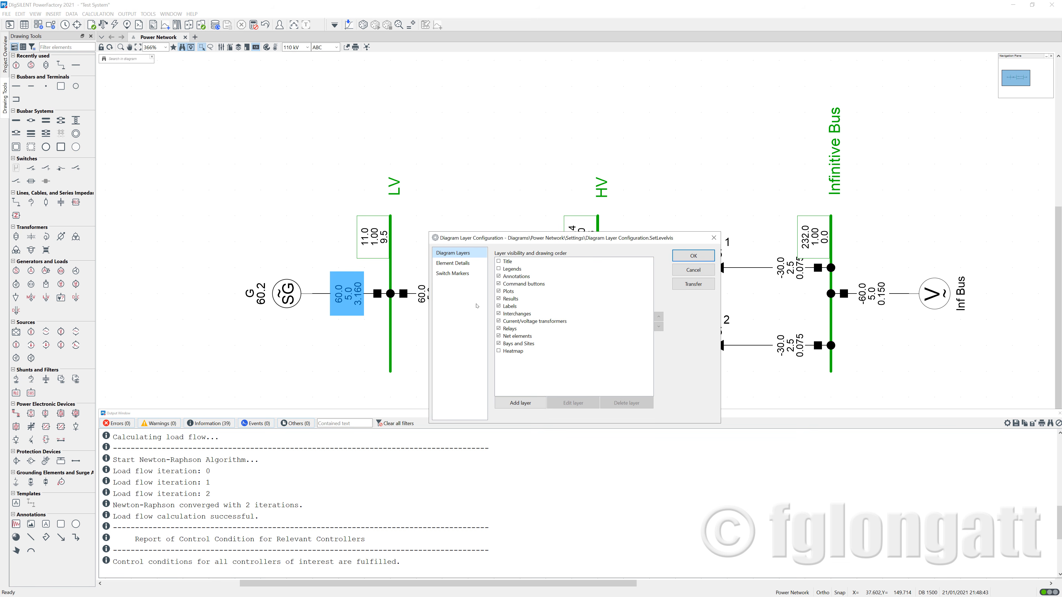
{"action": "left_click", "coordinate": [453, 263]}
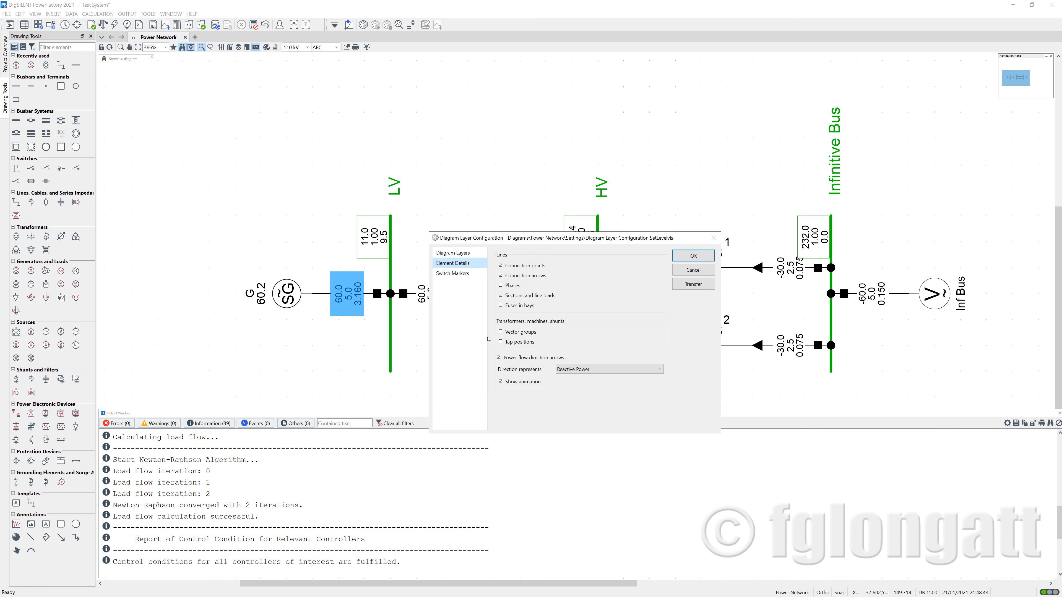
{"action": "left_click", "coordinate": [587, 370]}
{"action": "left_click", "coordinate": [586, 377]}
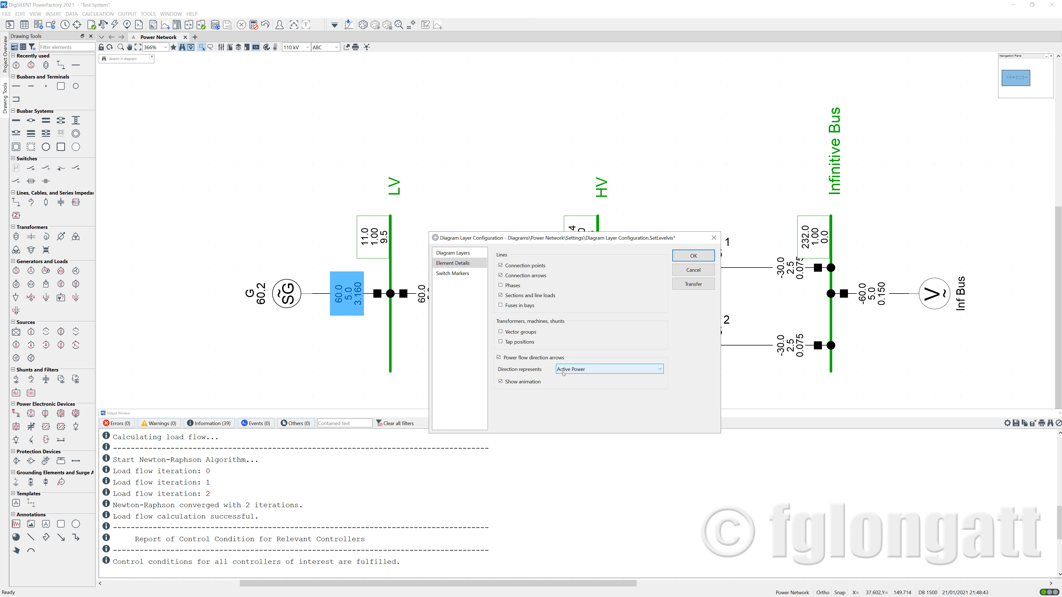
{"action": "left_click", "coordinate": [693, 255]}
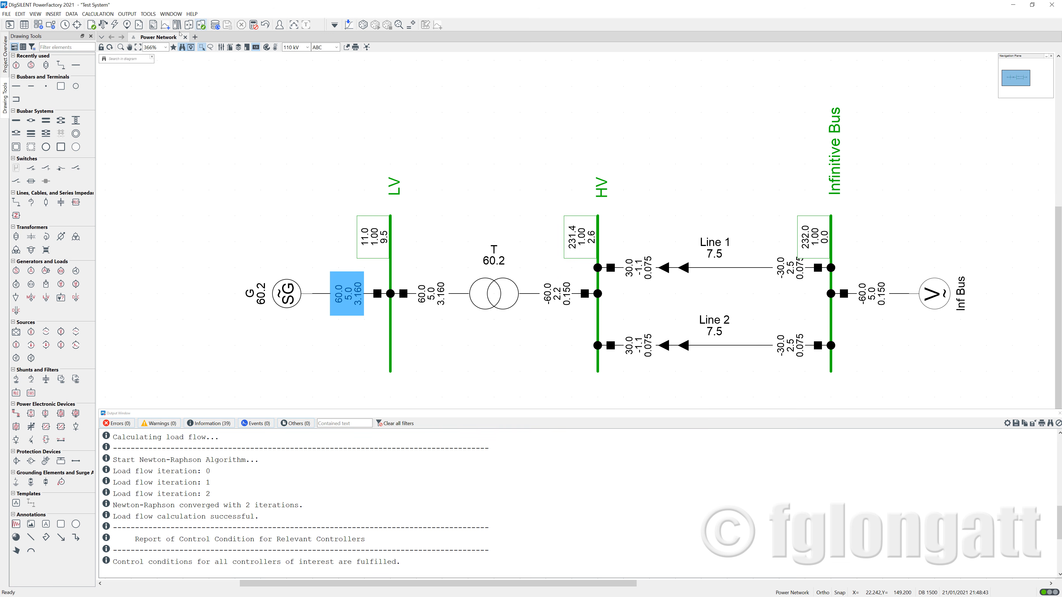
{"action": "left_click", "coordinate": [114, 25]}
{"action": "left_click", "coordinate": [711, 223]}
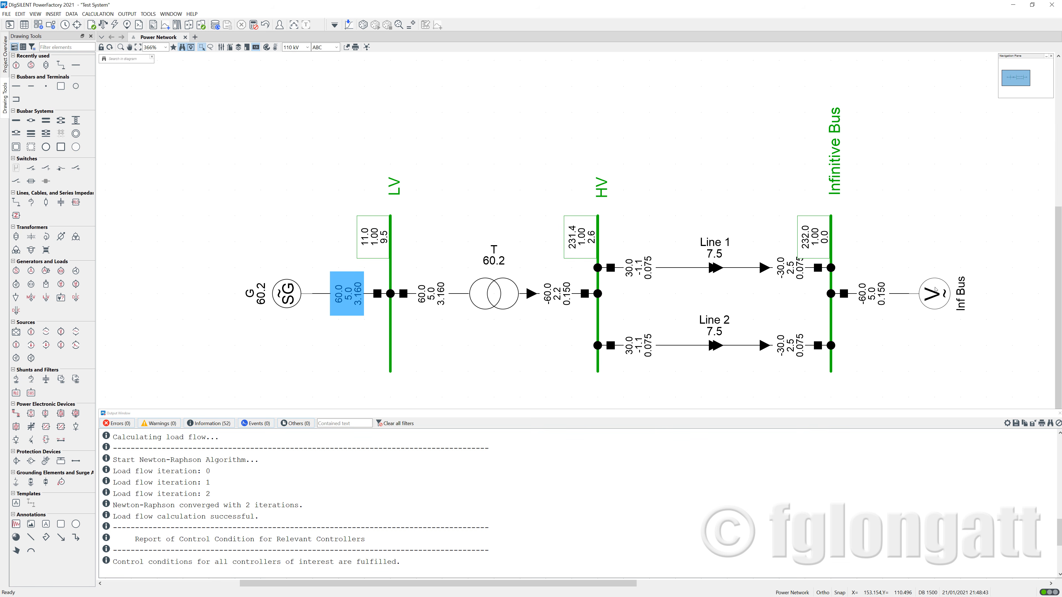
Set generator G's load-flow local controller to Const. Q, with dispatch input mode P, cos(phi) and an inductive power factor of 0.8
{"action": "double_click", "coordinate": [286, 293]}
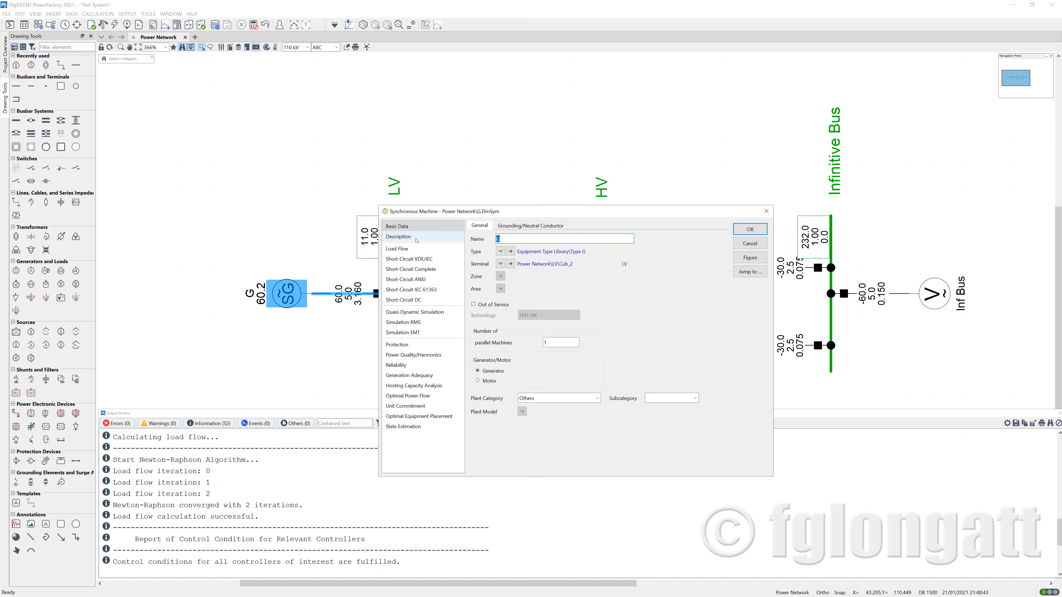
{"action": "left_click", "coordinate": [415, 250]}
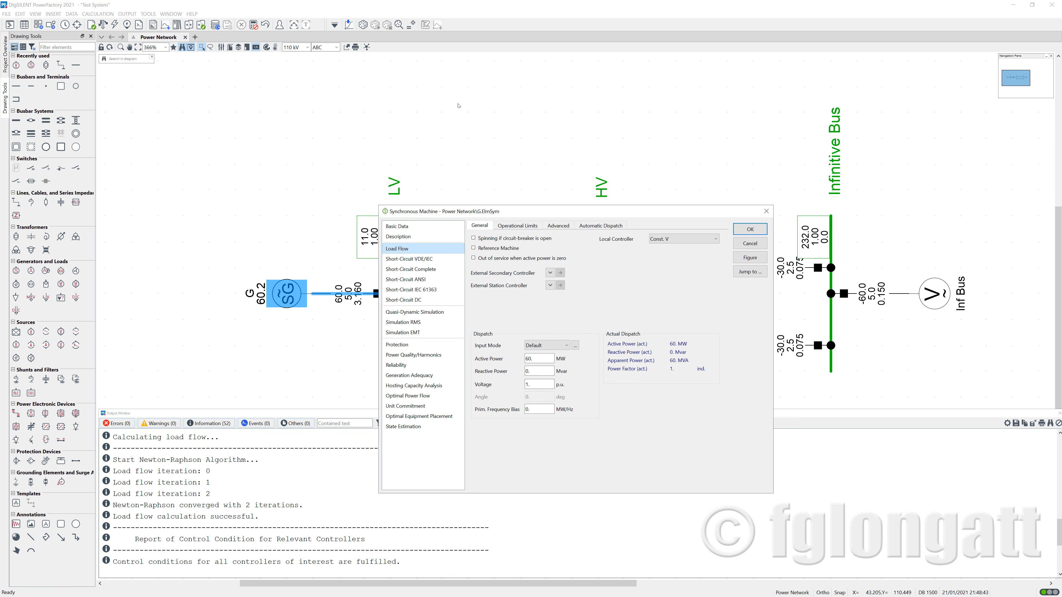
{"action": "left_click", "coordinate": [701, 237]}
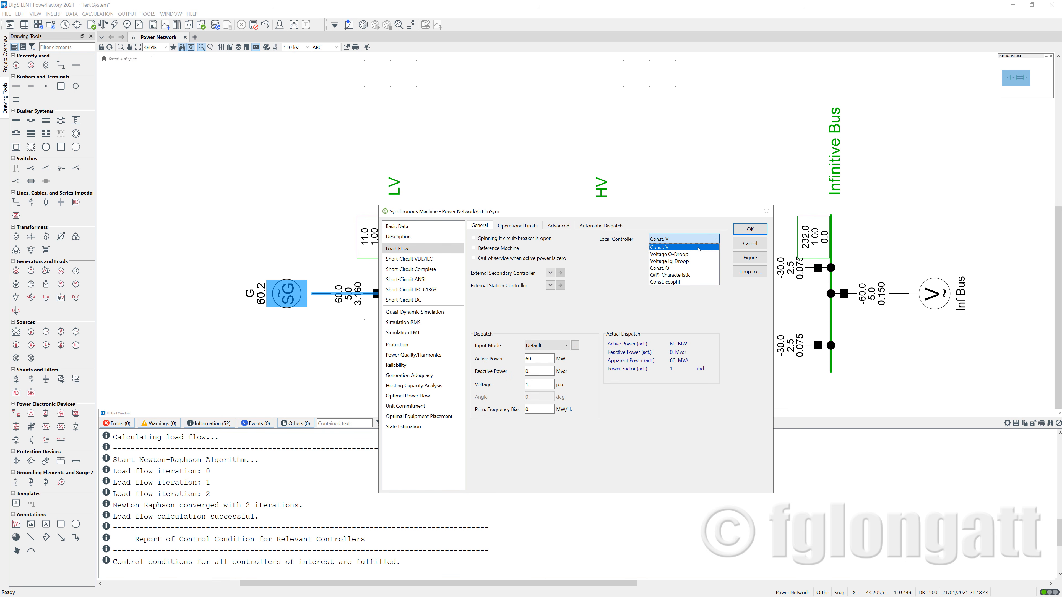
{"action": "left_click", "coordinate": [692, 268]}
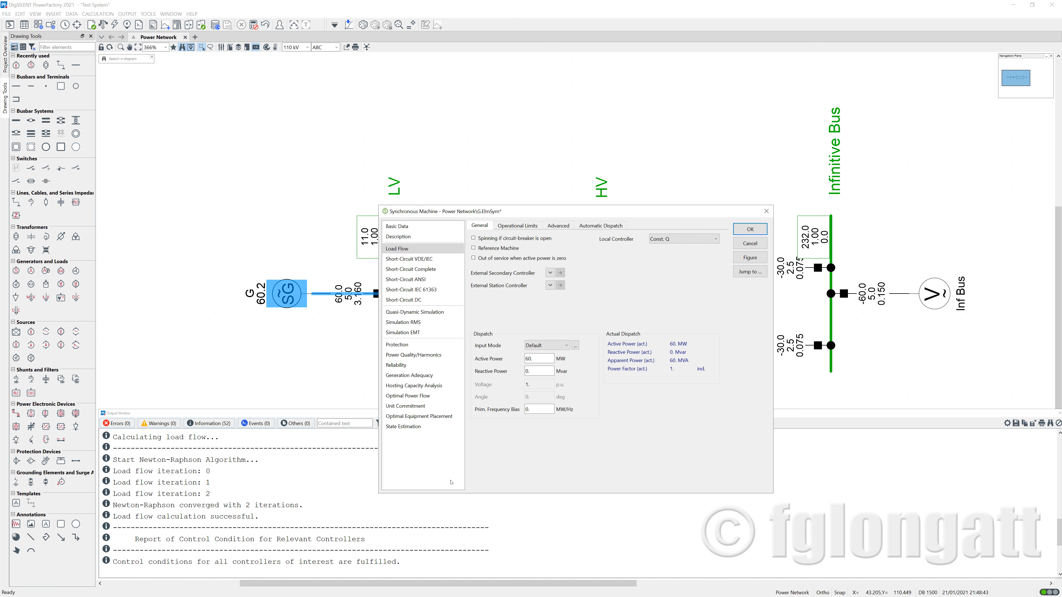
{"action": "left_click", "coordinate": [548, 345]}
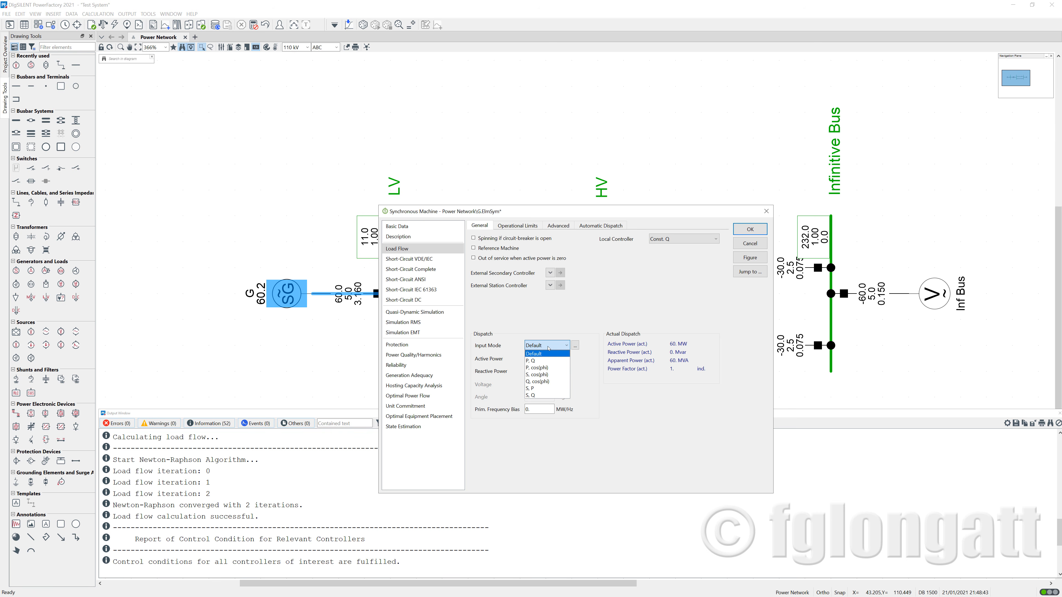
{"action": "left_click", "coordinate": [552, 368]}
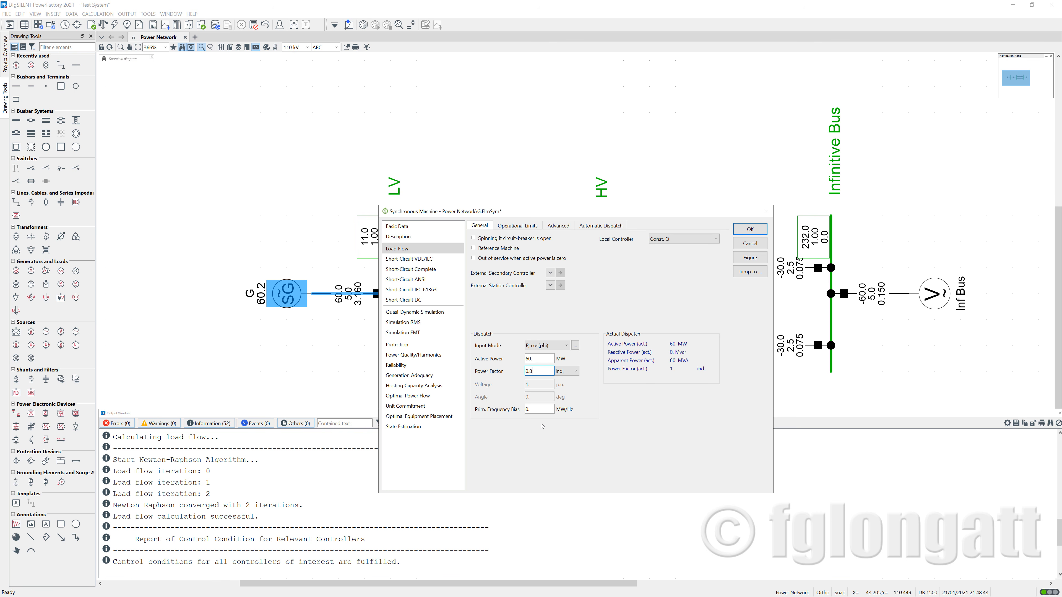
{"action": "left_click", "coordinate": [745, 227]}
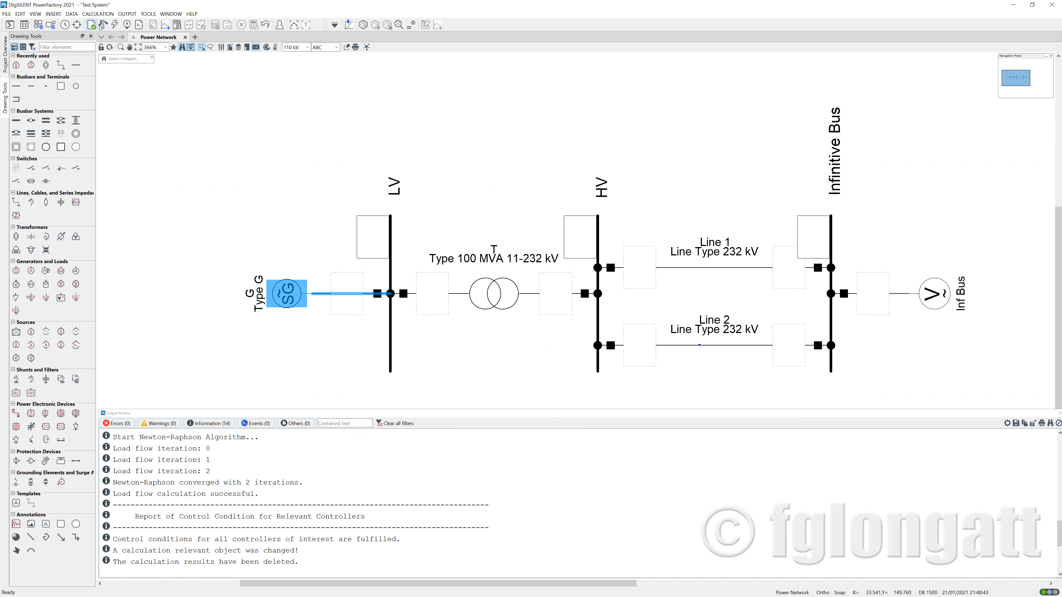
Rerun the load flow and inspect the results at generator G and at the LV, HV and Infinitive Bus busbars
{"action": "left_click", "coordinate": [102, 25]}
{"action": "left_click", "coordinate": [708, 224]}
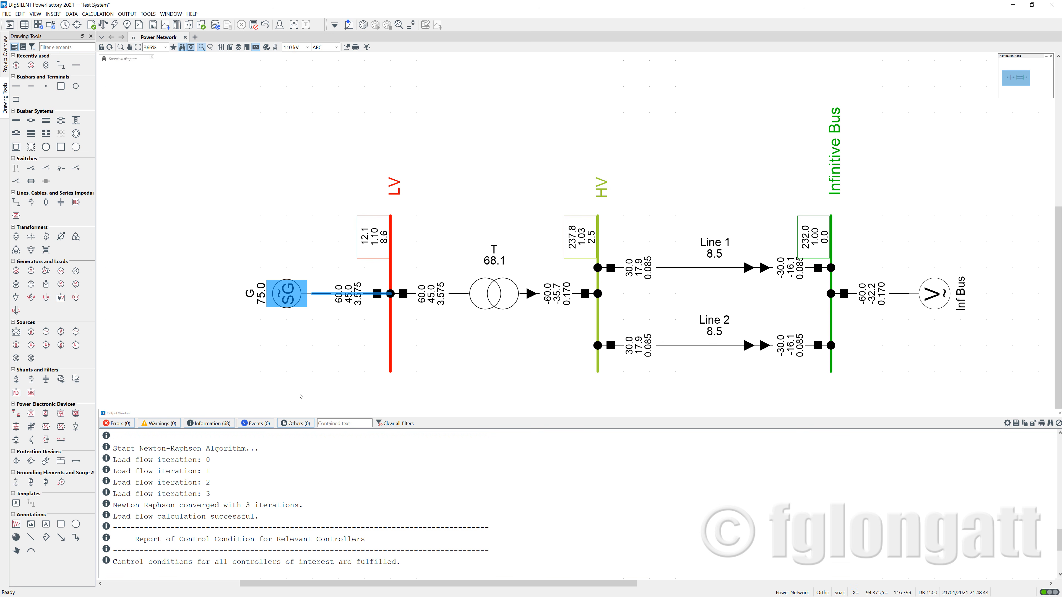
{"action": "mouse_move", "coordinate": [340, 302]}
{"action": "mouse_move", "coordinate": [384, 241]}
{"action": "mouse_move", "coordinate": [305, 315]}
{"action": "mouse_move", "coordinate": [863, 244]}
{"action": "mouse_move", "coordinate": [586, 250]}
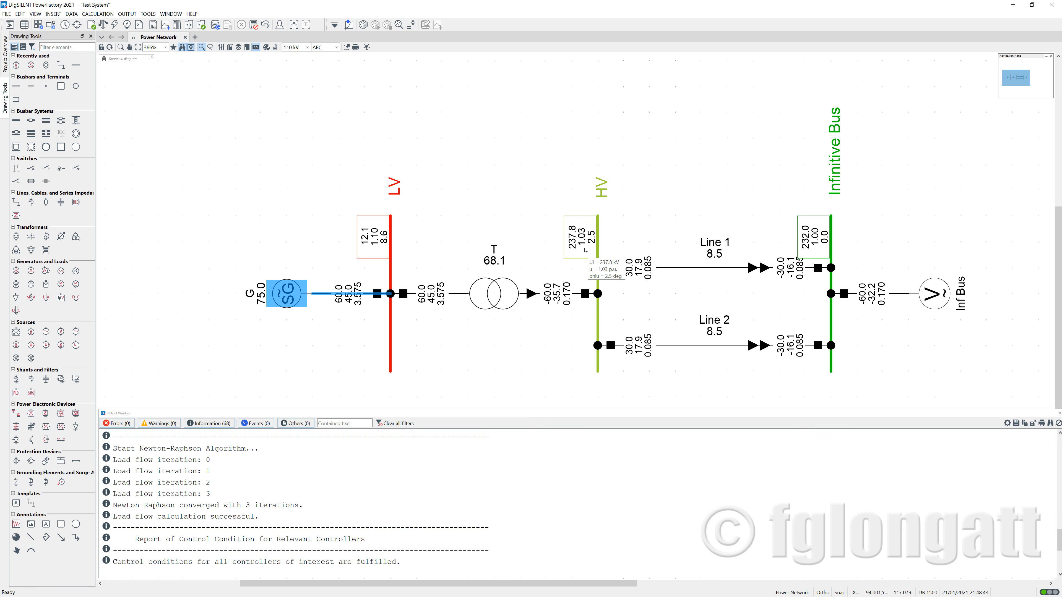